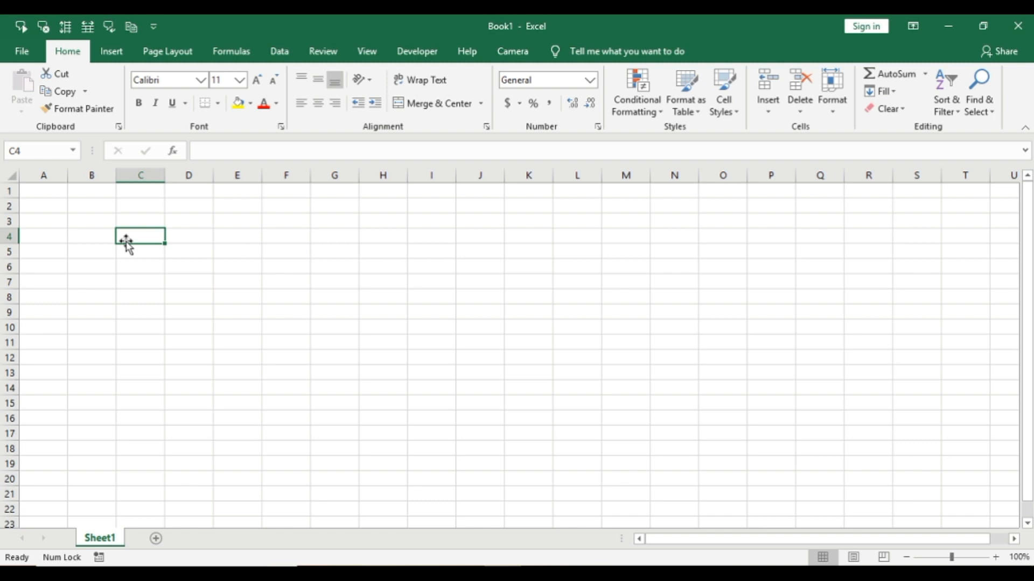
Go to the first cell of the blank sheet and jump to the last row of column A
{"action": "left_click", "coordinate": [466, 574]}
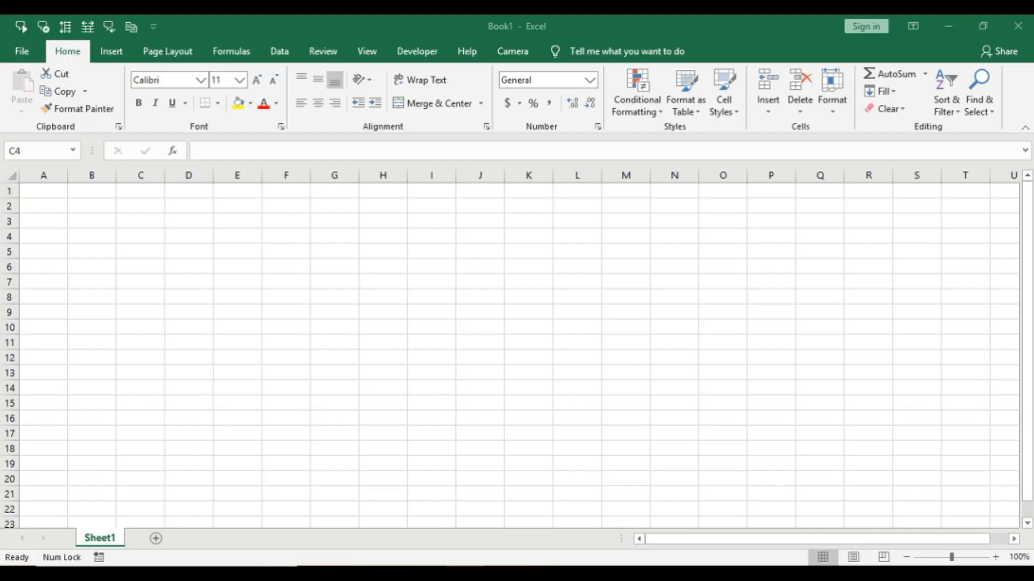
{"action": "left_click", "coordinate": [394, 253]}
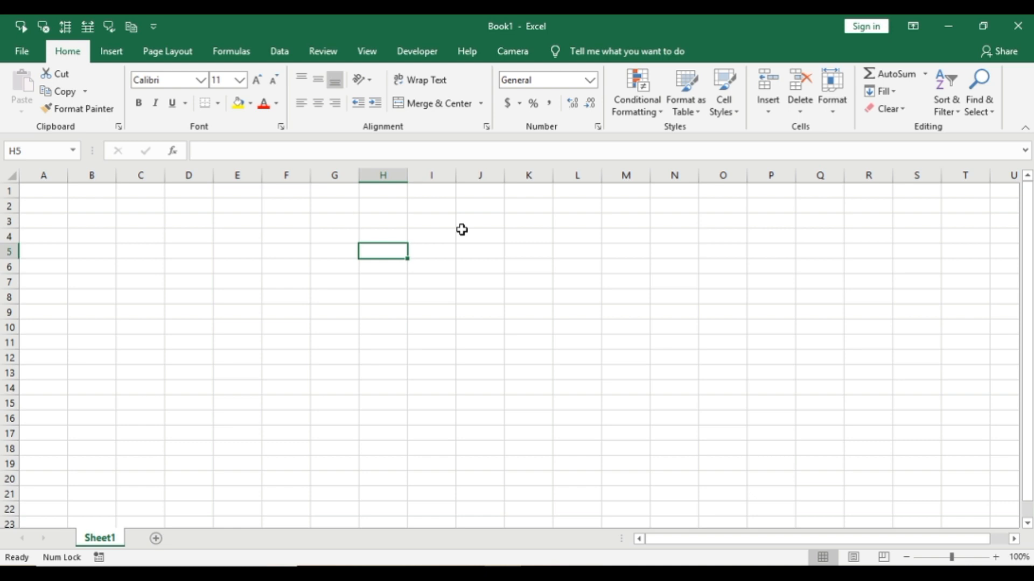
{"action": "key", "text": "ctrl+Home"}
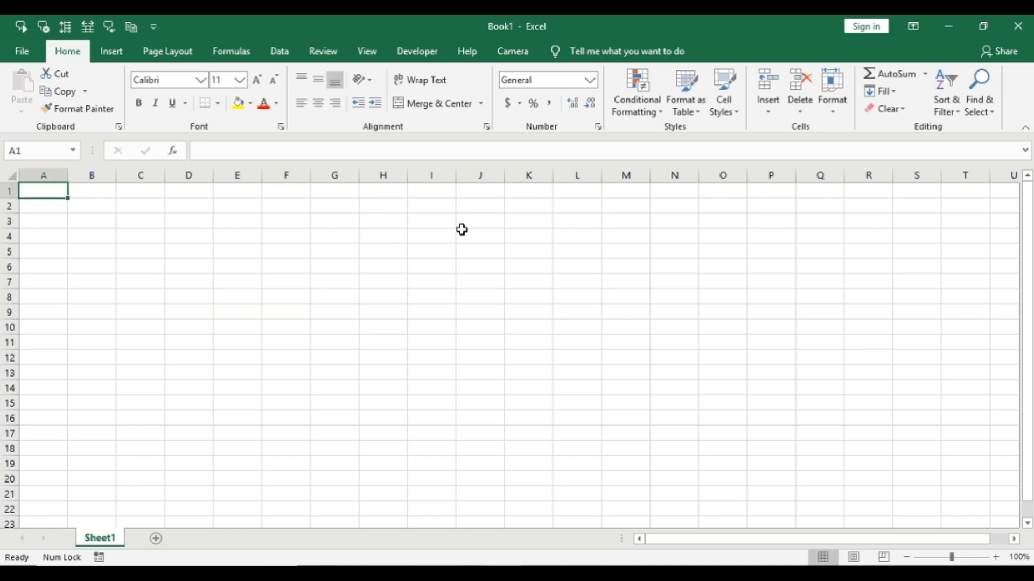
{"action": "key", "text": "Down"}
{"action": "key", "text": "Down"}
{"action": "key", "text": "ctrl+Down"}
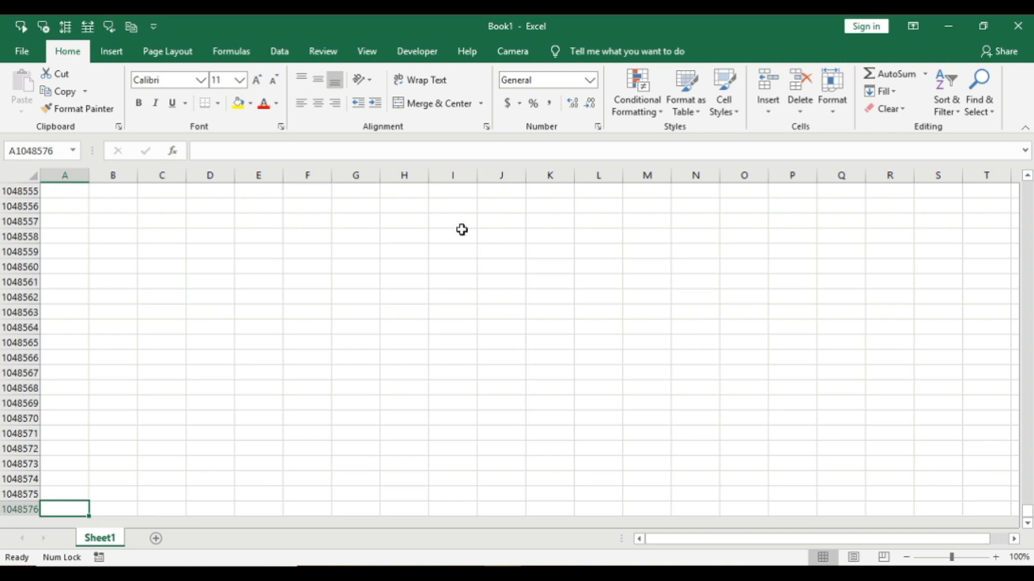
Return to cell A1 and move across row 1 to examine how the column letters continue around column Z
{"action": "key", "text": "ctrl+Home"}
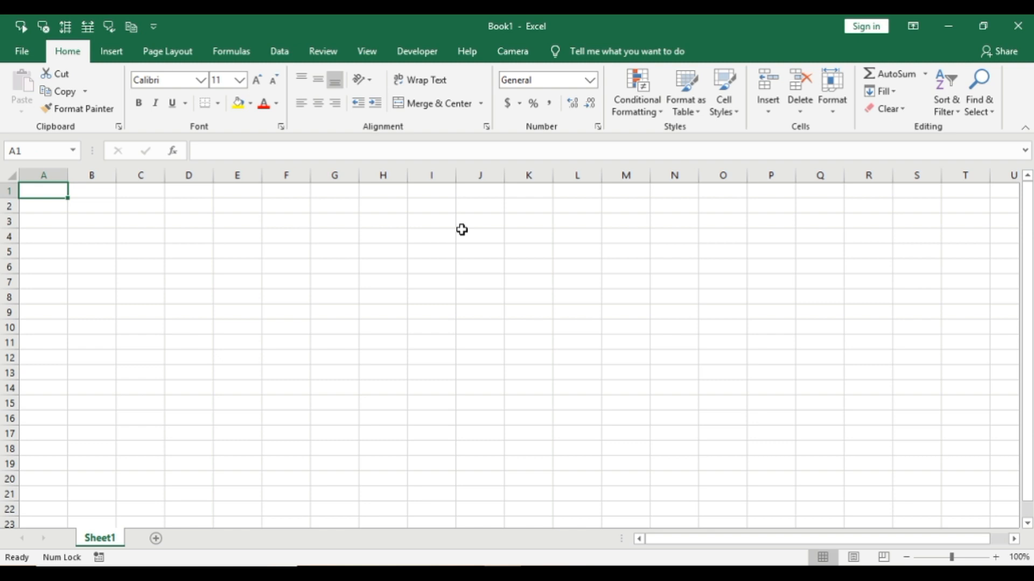
{"action": "key", "text": "Right"}
{"action": "key", "text": "Right"}
{"action": "key", "text": "Right"}
{"action": "key", "text": "Right"}
{"action": "key", "text": "Right"}
{"action": "key", "text": "Right"}
{"action": "key", "text": "Right"}
{"action": "key", "text": "Right"}
{"action": "key", "text": "Right"}
{"action": "key", "text": "Right"}
{"action": "key", "text": "Right"}
{"action": "key", "text": "Right"}
{"action": "key", "text": "Right"}
{"action": "key", "text": "Right"}
{"action": "key", "text": "Right"}
{"action": "key", "text": "Right"}
{"action": "key", "text": "Right"}
{"action": "key", "text": "Right"}
{"action": "key", "text": "Right"}
{"action": "key", "text": "Right"}
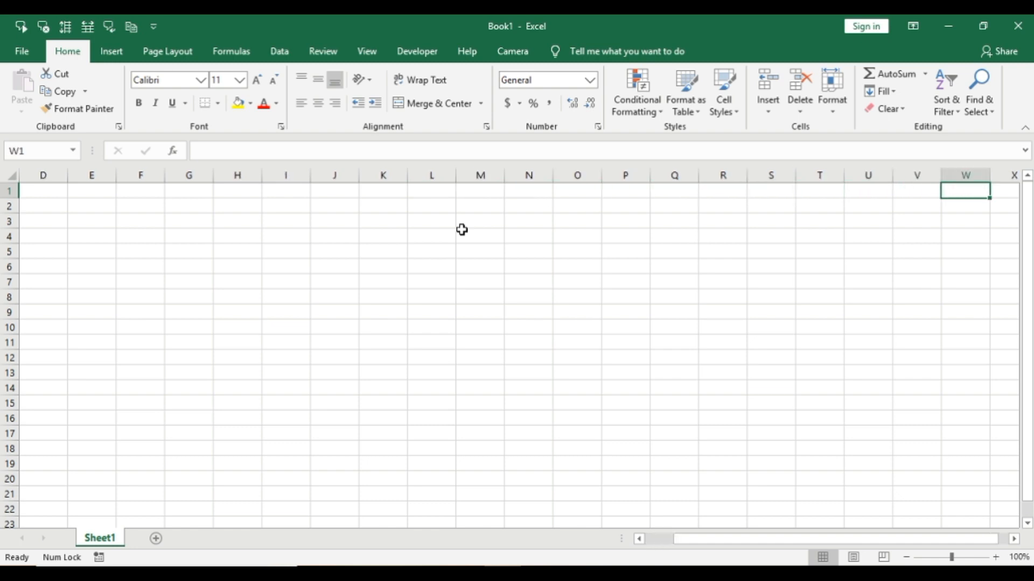
{"action": "key", "text": "Left"}
{"action": "key", "text": "Left"}
{"action": "key", "text": "Left"}
{"action": "key", "text": "Left"}
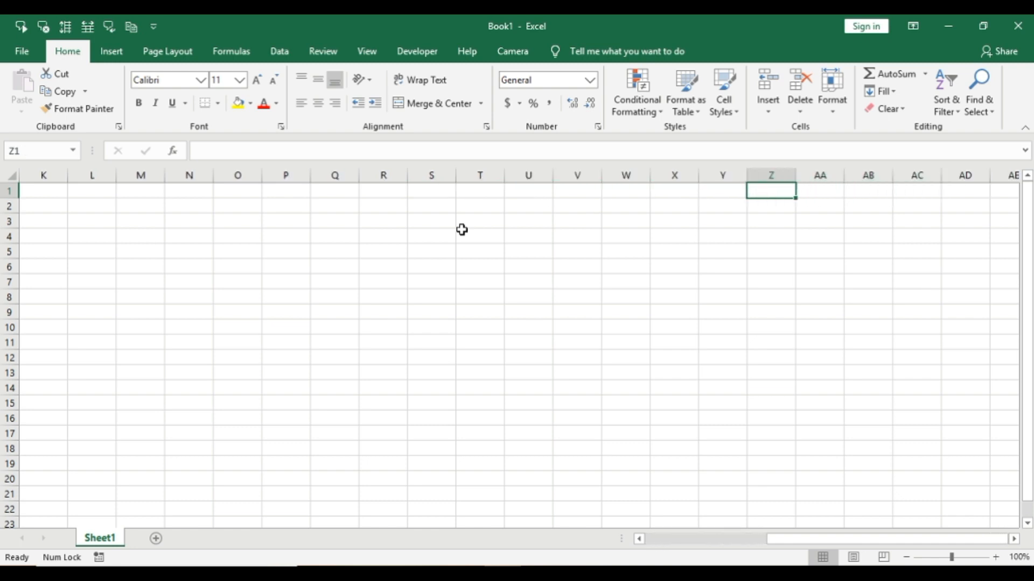
Continue across row 1 from column Z to column BA to examine the two-letter column headings
{"action": "key", "text": "Right"}
{"action": "key", "text": "Right"}
{"action": "key", "text": "Right"}
{"action": "key", "text": "Right"}
{"action": "key", "text": "Right"}
{"action": "key", "text": "Right"}
{"action": "key", "text": "Right"}
{"action": "key", "text": "Right"}
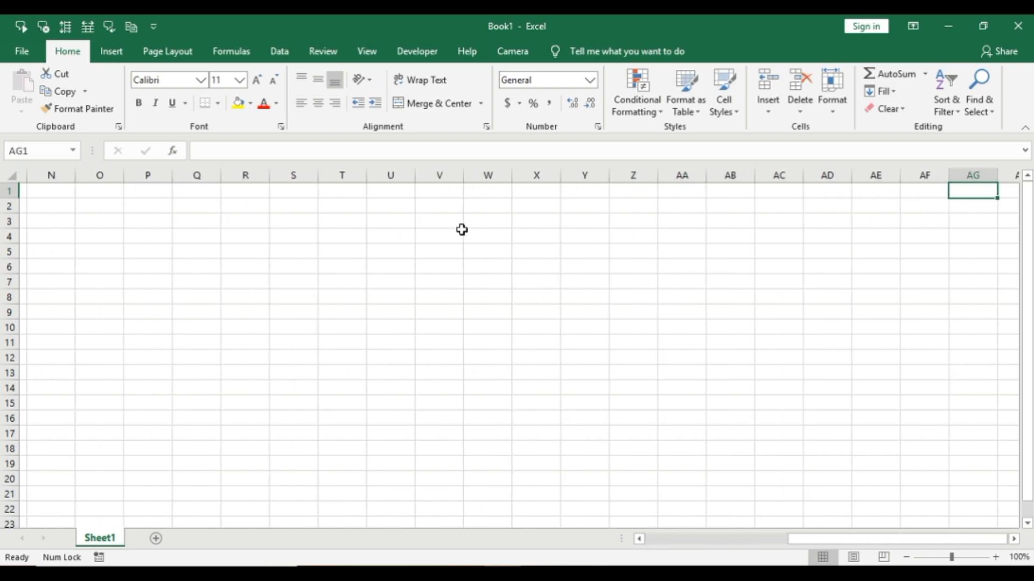
{"action": "key", "text": "Right"}
{"action": "key", "text": "Right"}
{"action": "key", "text": "Right"}
{"action": "key", "text": "Right"}
{"action": "key", "text": "Right"}
{"action": "key", "text": "Right"}
{"action": "key", "text": "Right"}
{"action": "key", "text": "Right"}
{"action": "key", "text": "Right"}
{"action": "key", "text": "Right"}
{"action": "key", "text": "Right"}
{"action": "key", "text": "Right"}
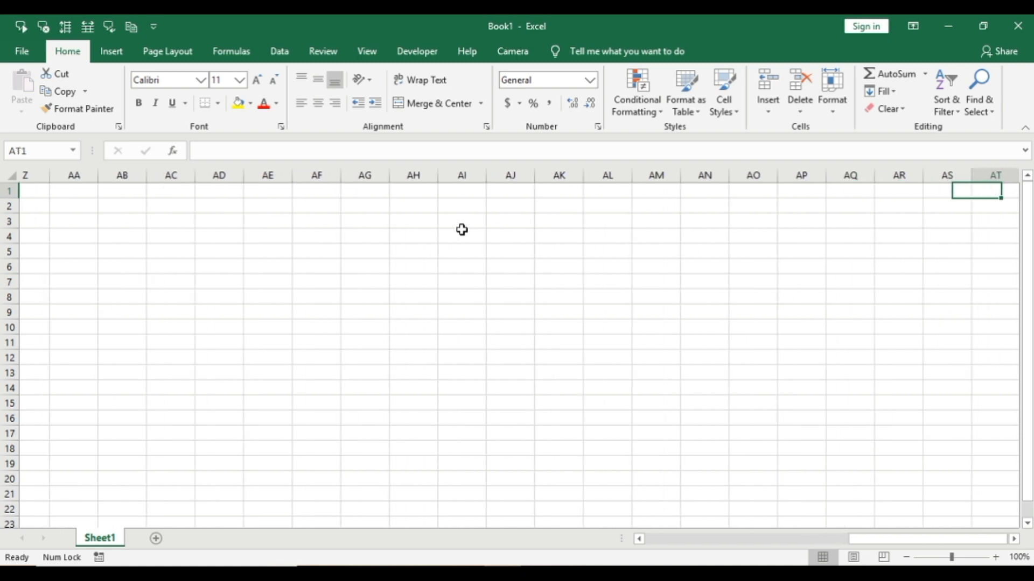
{"action": "key", "text": "Right"}
{"action": "key", "text": "Right"}
{"action": "key", "text": "Right"}
{"action": "key", "text": "Right"}
{"action": "key", "text": "Right"}
{"action": "key", "text": "Right"}
{"action": "key", "text": "Right"}
{"action": "key", "text": "Right"}
{"action": "key", "text": "Right"}
{"action": "key", "text": "Right"}
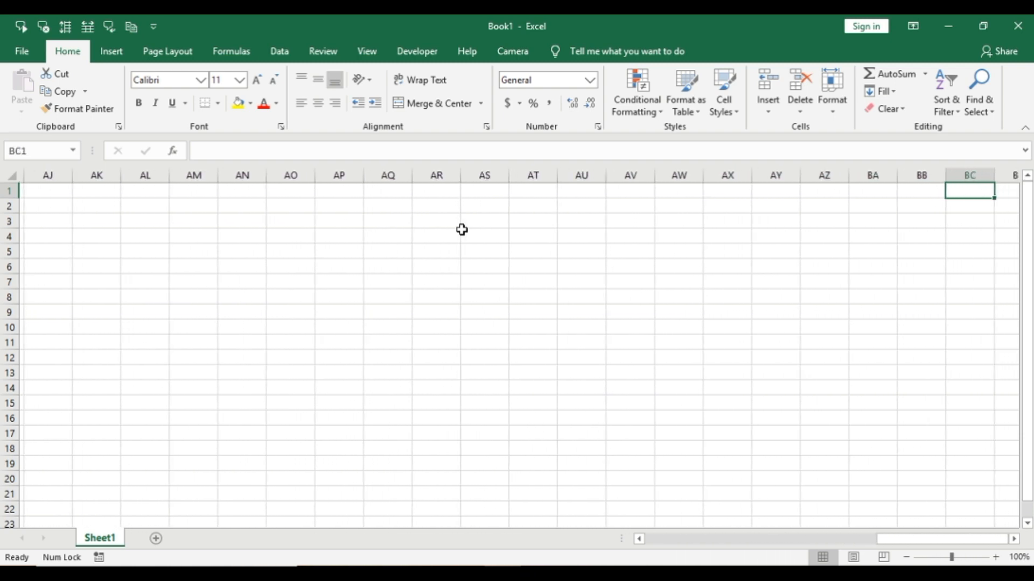
{"action": "key", "text": "Left"}
{"action": "key", "text": "Left"}
{"action": "key", "text": "Left"}
{"action": "key", "text": "Left"}
{"action": "key", "text": "Right"}
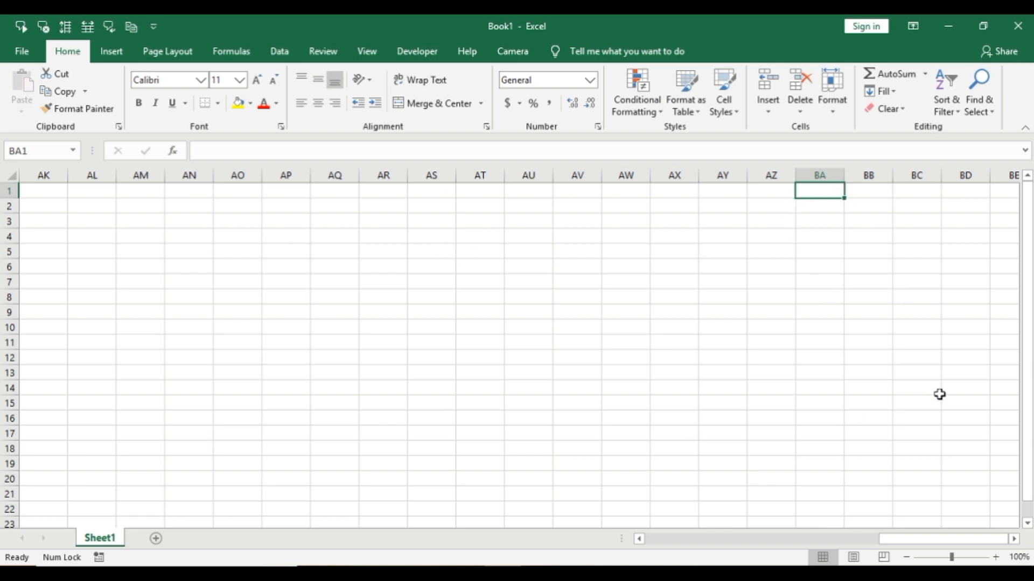
Continue across row 1 from column BA as far as column MO to examine the further column headings
{"action": "key", "text": "Right"}
{"action": "key", "text": "Right"}
{"action": "key", "text": "Right"}
{"action": "key", "text": "Right"}
{"action": "key", "text": "Right"}
{"action": "key", "text": "Right"}
{"action": "key", "text": "Right"}
{"action": "key", "text": "Right"}
{"action": "key", "text": "Right"}
{"action": "key", "text": "Right"}
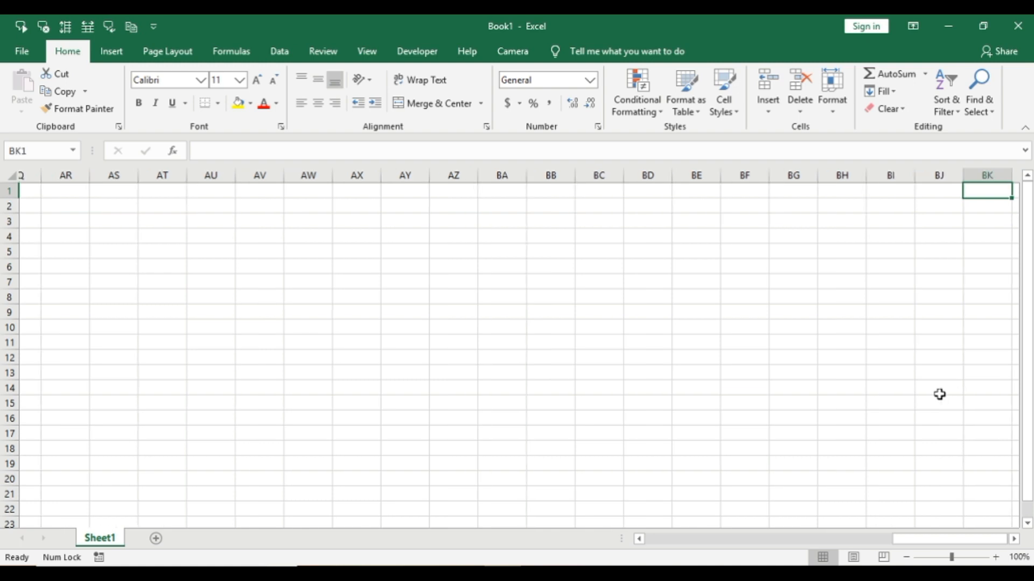
{"action": "key", "text": "Right"}
{"action": "key", "text": "Right"}
{"action": "key", "text": "Right"}
{"action": "key", "text": "Right"}
{"action": "key", "text": "Right"}
{"action": "key", "text": "Right"}
{"action": "key", "text": "Right"}
{"action": "key", "text": "Right"}
{"action": "key", "text": "Right"}
{"action": "key", "text": "Right"}
{"action": "key", "text": "Right"}
{"action": "key", "text": "Right"}
{"action": "key", "text": "Right"}
{"action": "key", "text": "Right"}
{"action": "key", "text": "Right"}
{"action": "key", "text": "Right"}
{"action": "key", "text": "Right"}
{"action": "key", "text": "Right"}
{"action": "key", "text": "Right"}
{"action": "key", "text": "Right"}
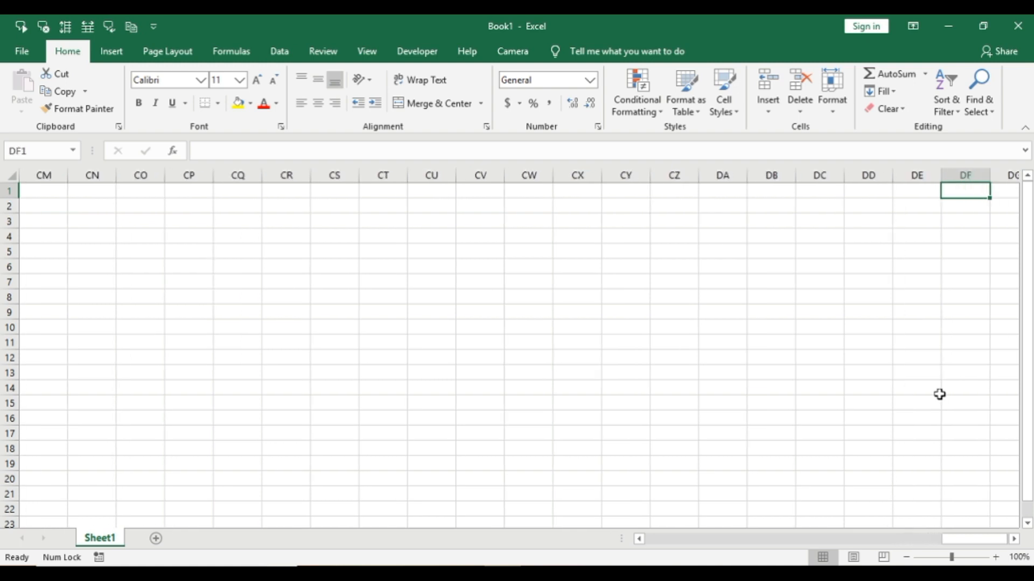
{"action": "key", "text": "Right"}
{"action": "key", "text": "Right"}
{"action": "key", "text": "Right"}
{"action": "key", "text": "Right"}
{"action": "key", "text": "Right"}
{"action": "key", "text": "Right"}
{"action": "key", "text": "Right"}
{"action": "key", "text": "Right"}
{"action": "key", "text": "Right"}
{"action": "key", "text": "Right"}
{"action": "key", "text": "Right"}
{"action": "key", "text": "Right"}
{"action": "key", "text": "Right"}
{"action": "key", "text": "Right"}
{"action": "key", "text": "Right"}
{"action": "key", "text": "Right"}
{"action": "key", "text": "Right"}
{"action": "key", "text": "Right"}
{"action": "key", "text": "Right"}
{"action": "key", "text": "Right"}
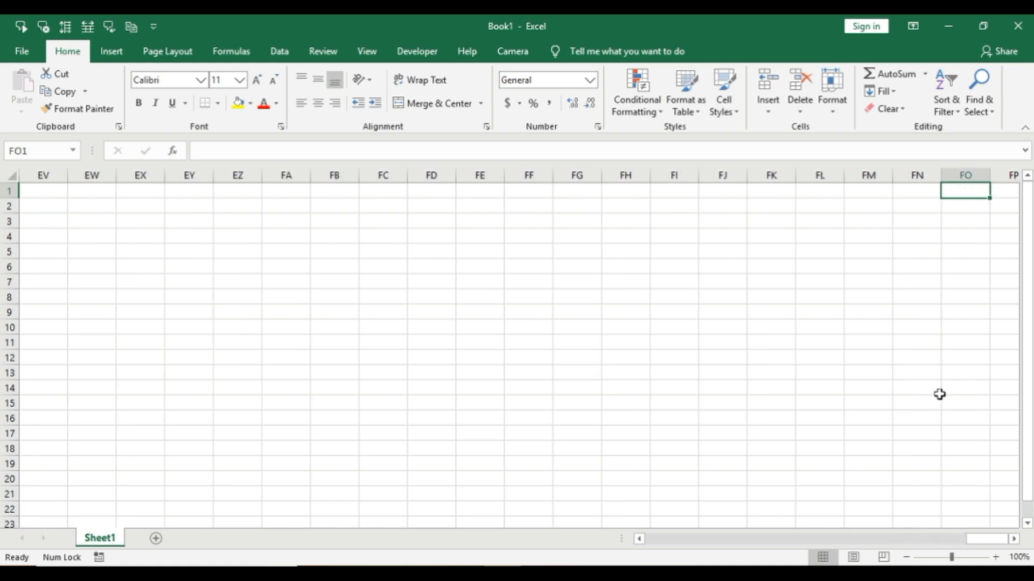
{"action": "key", "text": "Right"}
{"action": "key", "text": "Right"}
{"action": "key", "text": "Right"}
{"action": "key", "text": "Right"}
{"action": "key", "text": "Right"}
{"action": "key", "text": "Right"}
{"action": "key", "text": "Right"}
{"action": "key", "text": "Right"}
{"action": "key", "text": "Right"}
{"action": "key", "text": "Right"}
{"action": "key", "text": "Right"}
{"action": "key", "text": "Right"}
{"action": "key", "text": "Right"}
{"action": "key", "text": "Right"}
{"action": "key", "text": "Right"}
{"action": "key", "text": "Right"}
{"action": "key", "text": "Right"}
{"action": "key", "text": "Right"}
{"action": "key", "text": "Right"}
{"action": "key", "text": "Right"}
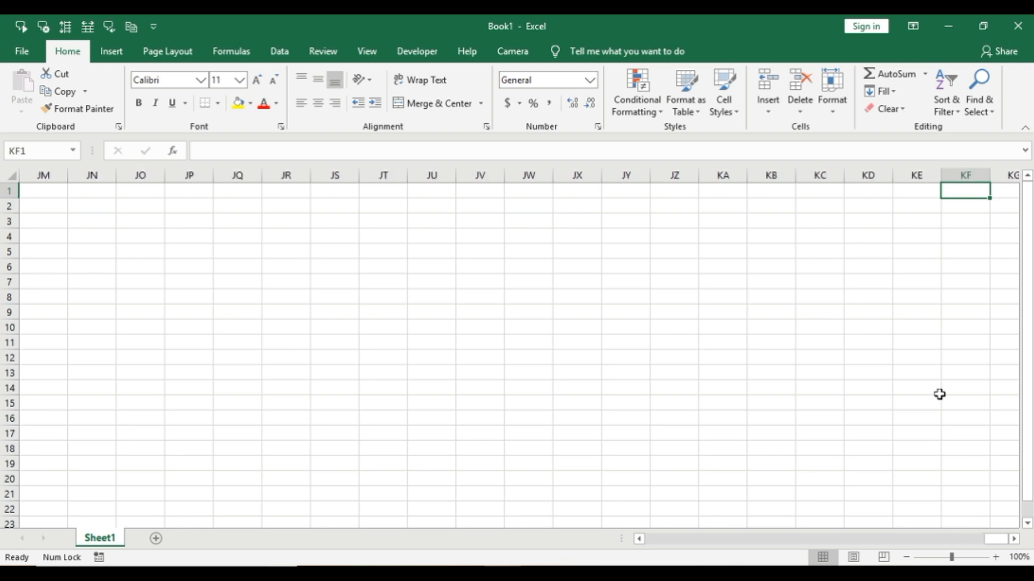
{"action": "key", "text": "Right"}
{"action": "key", "text": "Right"}
{"action": "key", "text": "Right"}
{"action": "key", "text": "Right"}
{"action": "key", "text": "Right"}
{"action": "key", "text": "Right"}
{"action": "key", "text": "Right"}
{"action": "key", "text": "Right"}
{"action": "key", "text": "Right"}
{"action": "key", "text": "Right"}
{"action": "key", "text": "Right"}
{"action": "key", "text": "Right"}
{"action": "key", "text": "Right"}
{"action": "key", "text": "Right"}
{"action": "key", "text": "Right"}
{"action": "key", "text": "Right"}
{"action": "key", "text": "Right"}
{"action": "key", "text": "Right"}
{"action": "key", "text": "Right"}
{"action": "key", "text": "Right"}
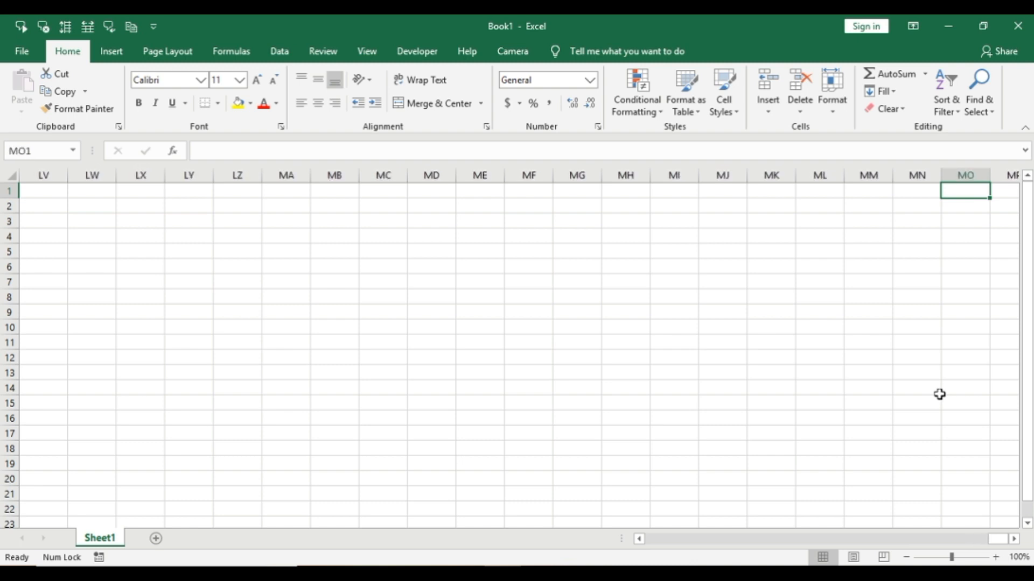
Continue across row 1 from column MO as far as column ZH to examine the remaining two-letter column headings
{"action": "key", "text": "Right"}
{"action": "key", "text": "Right"}
{"action": "key", "text": "Right"}
{"action": "key", "text": "Right"}
{"action": "key", "text": "Right"}
{"action": "key", "text": "Right"}
{"action": "key", "text": "Right"}
{"action": "key", "text": "Right"}
{"action": "key", "text": "Right"}
{"action": "key", "text": "Right"}
{"action": "key", "text": "Right"}
{"action": "key", "text": "Right"}
{"action": "key", "text": "Right"}
{"action": "key", "text": "Right"}
{"action": "key", "text": "Right"}
{"action": "key", "text": "Right"}
{"action": "key", "text": "Right"}
{"action": "key", "text": "Right"}
{"action": "key", "text": "Right"}
{"action": "key", "text": "Right"}
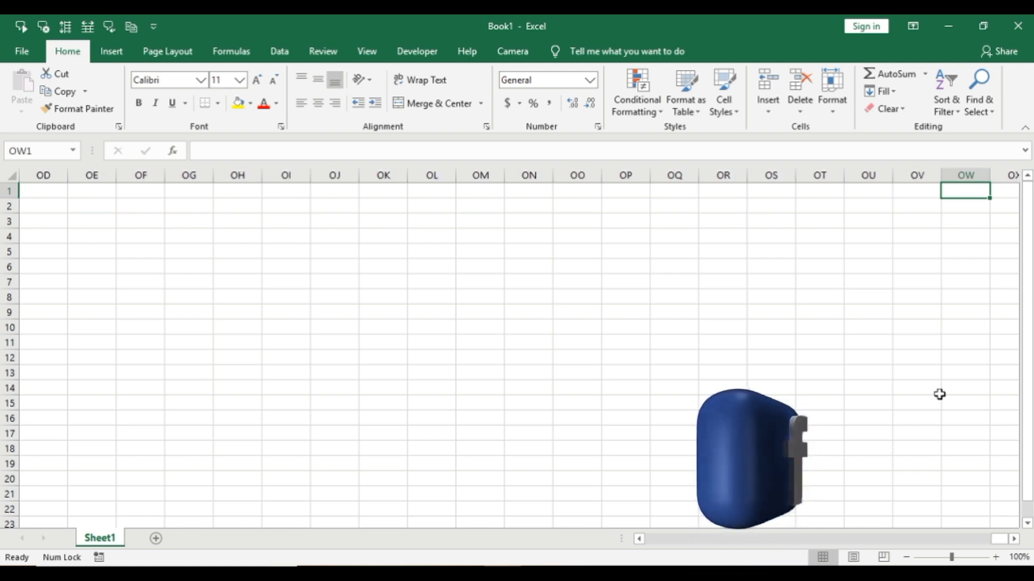
{"action": "key", "text": "Right"}
{"action": "key", "text": "Right"}
{"action": "key", "text": "Right"}
{"action": "key", "text": "Right"}
{"action": "key", "text": "Right"}
{"action": "key", "text": "Right"}
{"action": "key", "text": "Right"}
{"action": "key", "text": "Right"}
{"action": "key", "text": "Right"}
{"action": "key", "text": "Right"}
{"action": "key", "text": "Right"}
{"action": "key", "text": "Right"}
{"action": "key", "text": "Right"}
{"action": "key", "text": "Right"}
{"action": "key", "text": "Right"}
{"action": "key", "text": "Right"}
{"action": "key", "text": "Right"}
{"action": "key", "text": "Right"}
{"action": "key", "text": "Right"}
{"action": "key", "text": "Right"}
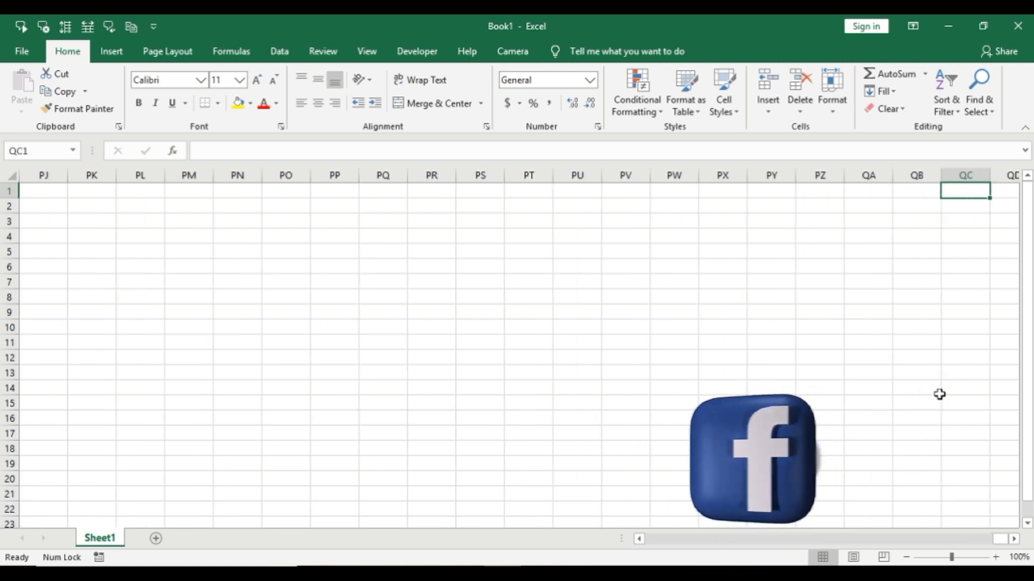
{"action": "key", "text": "Right"}
{"action": "key", "text": "Right"}
{"action": "key", "text": "Right"}
{"action": "key", "text": "Right"}
{"action": "key", "text": "Right"}
{"action": "key", "text": "Right"}
{"action": "key", "text": "Right"}
{"action": "key", "text": "Right"}
{"action": "key", "text": "Right"}
{"action": "key", "text": "Right"}
{"action": "key", "text": "Right"}
{"action": "key", "text": "Right"}
{"action": "key", "text": "Right"}
{"action": "key", "text": "Right"}
{"action": "key", "text": "Right"}
{"action": "key", "text": "Right"}
{"action": "key", "text": "Right"}
{"action": "key", "text": "Right"}
{"action": "key", "text": "Right"}
{"action": "key", "text": "Right"}
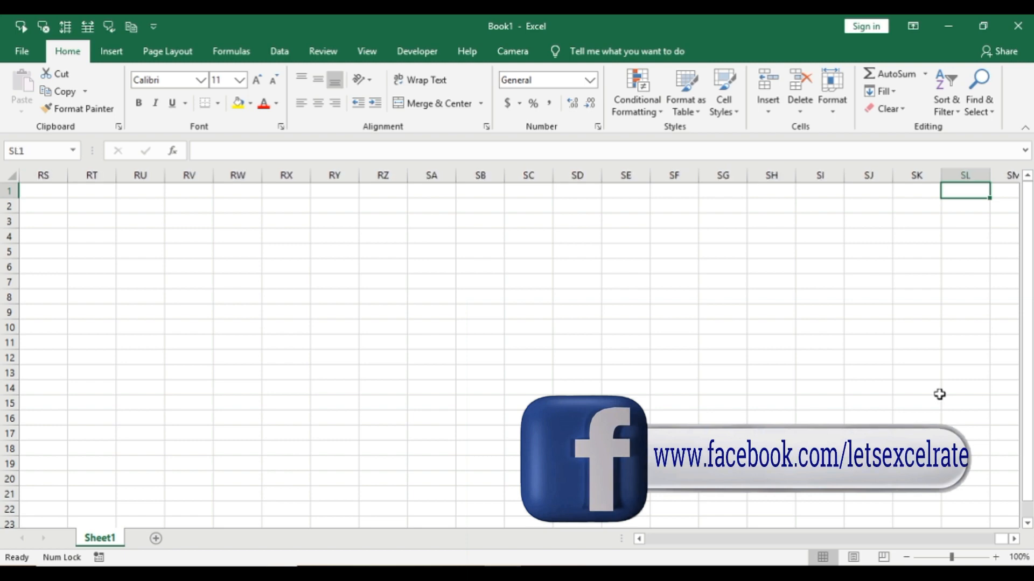
{"action": "key", "text": "Right"}
{"action": "key", "text": "Right"}
{"action": "key", "text": "Right"}
{"action": "key", "text": "Right"}
{"action": "key", "text": "Right"}
{"action": "key", "text": "Right"}
{"action": "key", "text": "Right"}
{"action": "key", "text": "Right"}
{"action": "key", "text": "Right"}
{"action": "key", "text": "Right"}
{"action": "key", "text": "Right"}
{"action": "key", "text": "Right"}
{"action": "key", "text": "Right"}
{"action": "key", "text": "Right"}
{"action": "key", "text": "Right"}
{"action": "key", "text": "Right"}
{"action": "key", "text": "Right"}
{"action": "key", "text": "Right"}
{"action": "key", "text": "Right"}
{"action": "key", "text": "Right"}
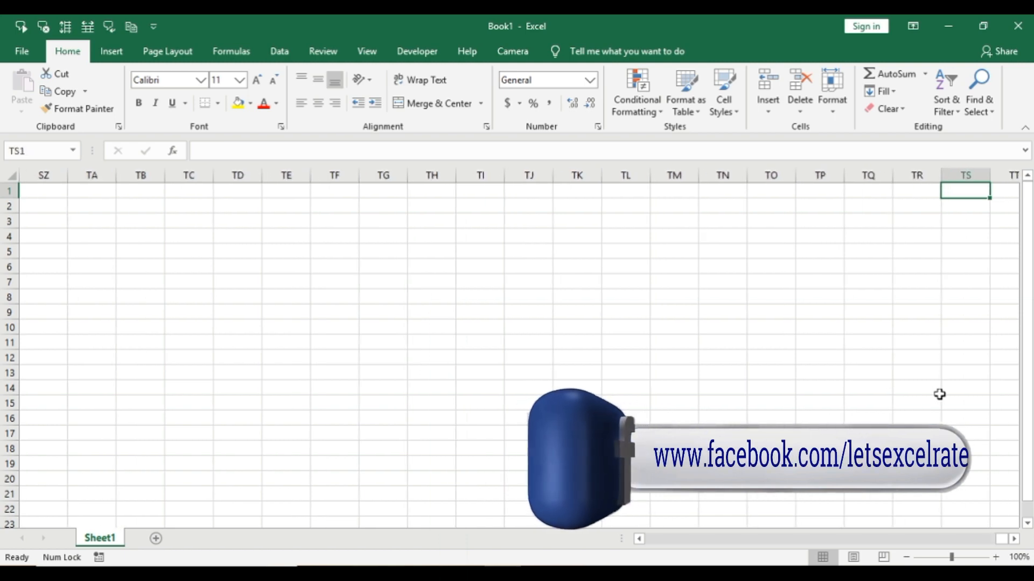
{"action": "key", "text": "Right"}
{"action": "key", "text": "Right"}
{"action": "key", "text": "Right"}
{"action": "key", "text": "Right"}
{"action": "key", "text": "Right"}
{"action": "key", "text": "Right"}
{"action": "key", "text": "Right"}
{"action": "key", "text": "Right"}
{"action": "key", "text": "Right"}
{"action": "key", "text": "Right"}
{"action": "key", "text": "Right"}
{"action": "key", "text": "Right"}
{"action": "key", "text": "Right"}
{"action": "key", "text": "Right"}
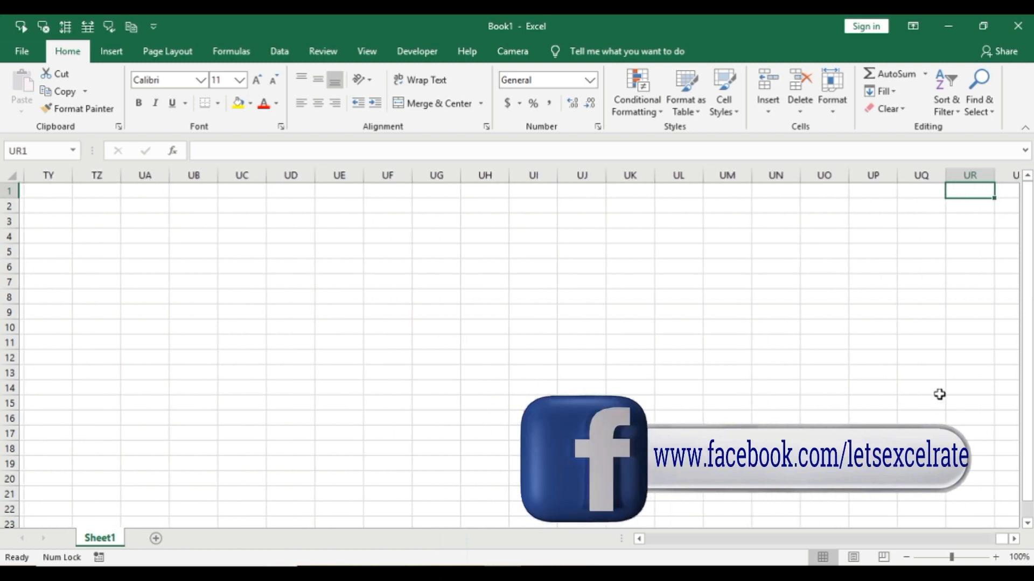
{"action": "key", "text": "Right"}
{"action": "key", "text": "Right"}
{"action": "key", "text": "Right"}
{"action": "key", "text": "Right"}
{"action": "key", "text": "Right"}
{"action": "key", "text": "Right"}
{"action": "key", "text": "Right"}
{"action": "key", "text": "Right"}
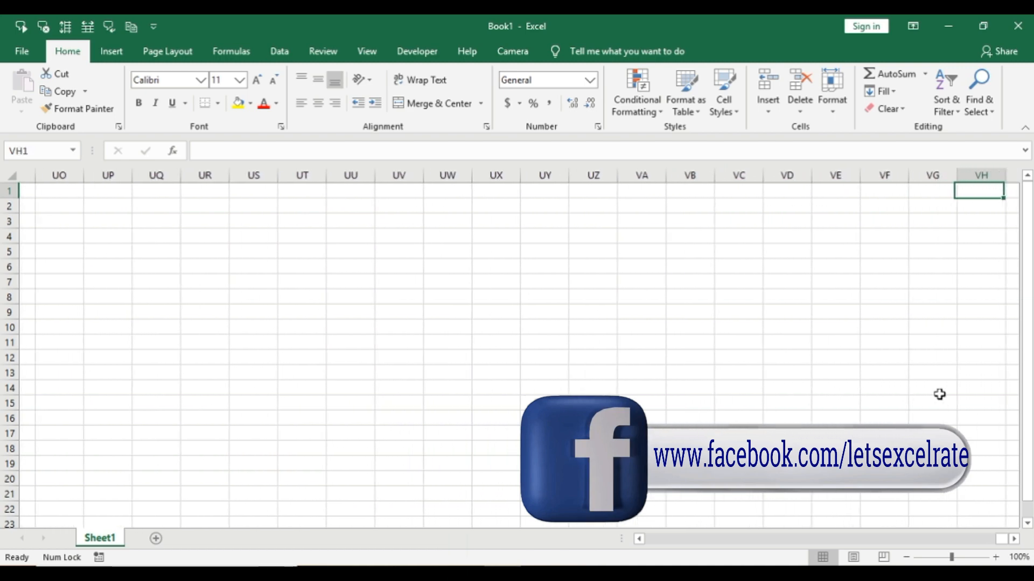
{"action": "key", "text": "Right"}
{"action": "key", "text": "Right"}
{"action": "key", "text": "Right"}
{"action": "key", "text": "Right"}
{"action": "key", "text": "Right"}
{"action": "key", "text": "Right"}
{"action": "key", "text": "Right"}
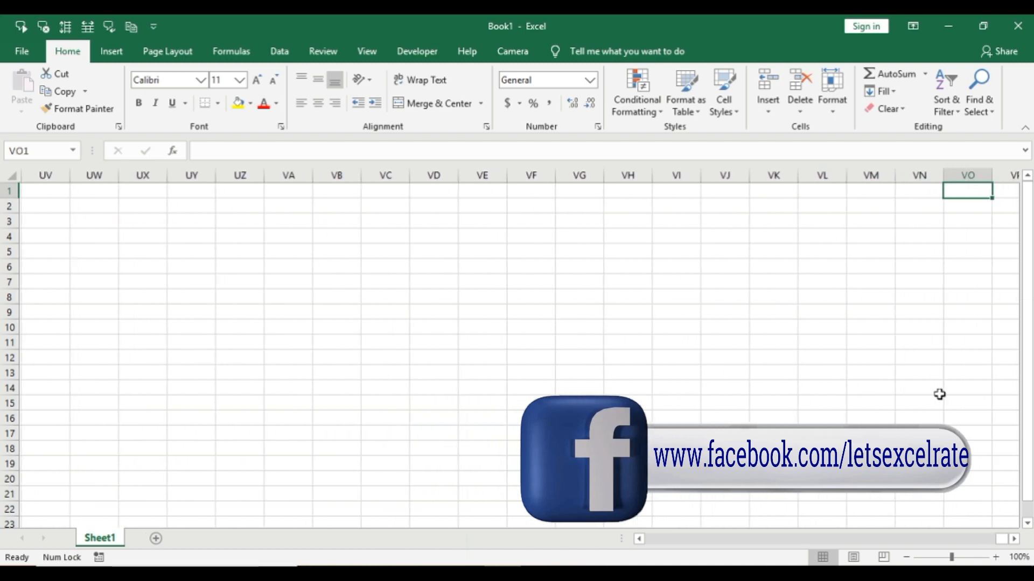
{"action": "key", "text": "Right"}
{"action": "key", "text": "Right"}
{"action": "key", "text": "Right"}
{"action": "key", "text": "Right"}
{"action": "key", "text": "Right"}
{"action": "key", "text": "Right"}
{"action": "key", "text": "Right"}
{"action": "key", "text": "Right"}
{"action": "key", "text": "Right"}
{"action": "key", "text": "Right"}
{"action": "key", "text": "Right"}
{"action": "key", "text": "Right"}
{"action": "key", "text": "Right"}
{"action": "key", "text": "Right"}
{"action": "key", "text": "Right"}
{"action": "key", "text": "Right"}
{"action": "key", "text": "Right"}
{"action": "key", "text": "Right"}
{"action": "key", "text": "Right"}
{"action": "key", "text": "Right"}
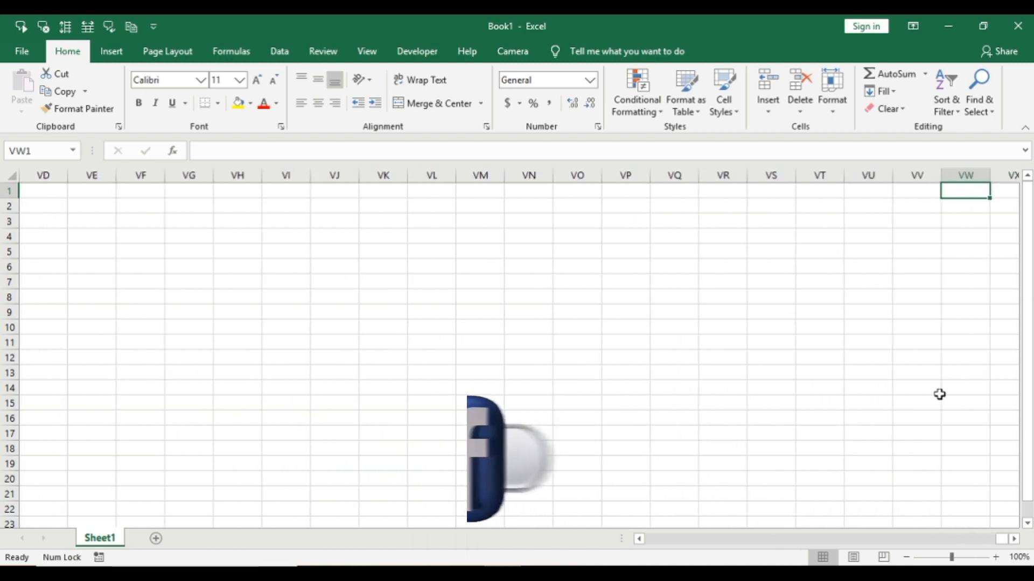
{"action": "key", "text": "Right"}
{"action": "key", "text": "Right"}
{"action": "key", "text": "Right"}
{"action": "key", "text": "Right"}
{"action": "key", "text": "Right"}
{"action": "key", "text": "Right"}
{"action": "key", "text": "Right"}
{"action": "key", "text": "Right"}
{"action": "key", "text": "Right"}
{"action": "key", "text": "Right"}
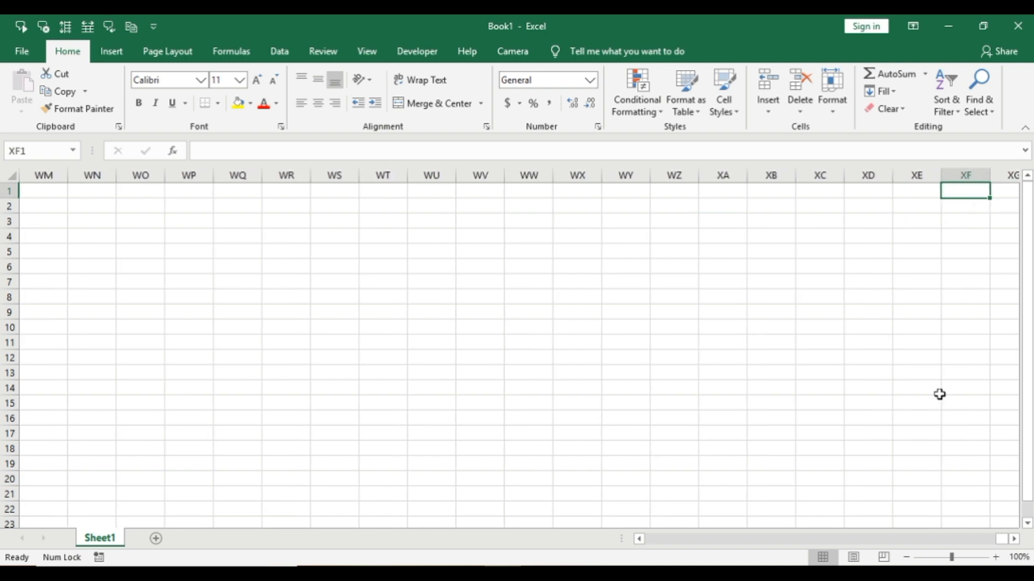
{"action": "key", "text": "Right"}
{"action": "key", "text": "Right"}
{"action": "key", "text": "Right"}
{"action": "key", "text": "Right"}
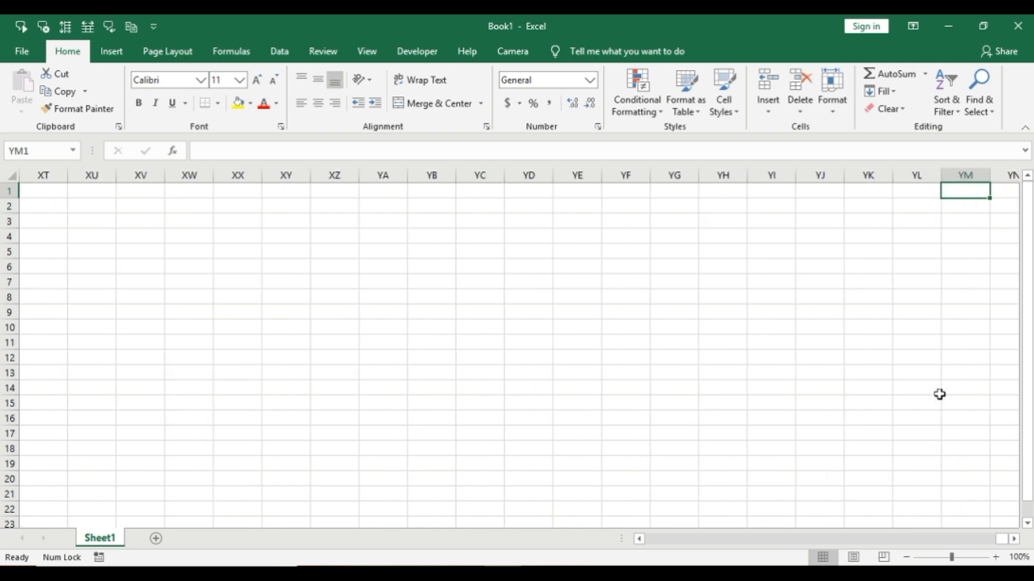
{"action": "key", "text": "Right"}
{"action": "key", "text": "Right"}
{"action": "key", "text": "Right"}
{"action": "key", "text": "Right"}
{"action": "key", "text": "Right"}
{"action": "key", "text": "Right"}
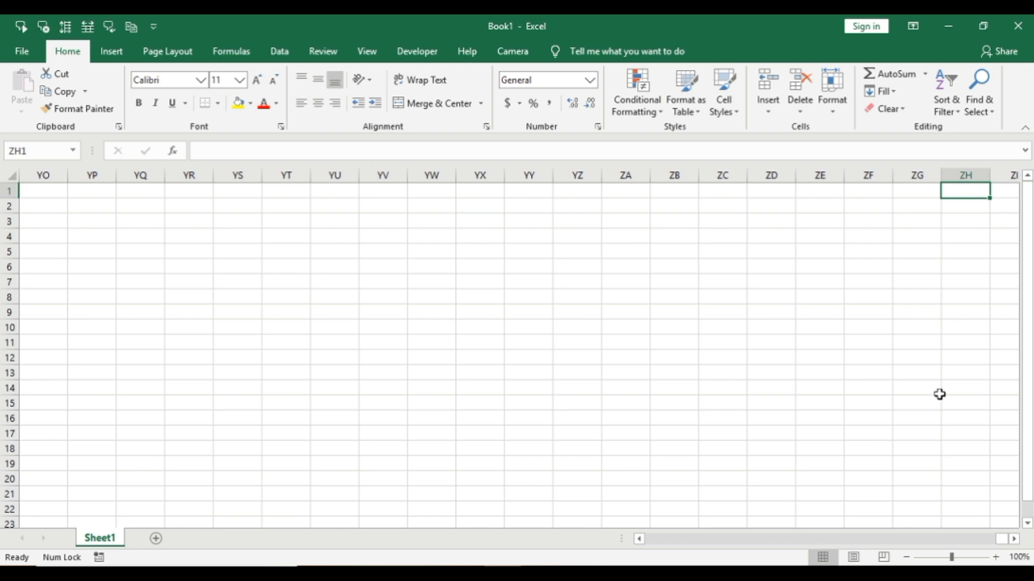
Continue across row 1 from column ZH past ZZ to column AAI to examine how the headings change to three letters
{"action": "key", "text": "Right"}
{"action": "key", "text": "Right"}
{"action": "key", "text": "Right"}
{"action": "key", "text": "Right"}
{"action": "key", "text": "Right"}
{"action": "key", "text": "Right"}
{"action": "key", "text": "Right"}
{"action": "key", "text": "Right"}
{"action": "key", "text": "Right"}
{"action": "key", "text": "Right"}
{"action": "key", "text": "Right"}
{"action": "key", "text": "Right"}
{"action": "key", "text": "Right"}
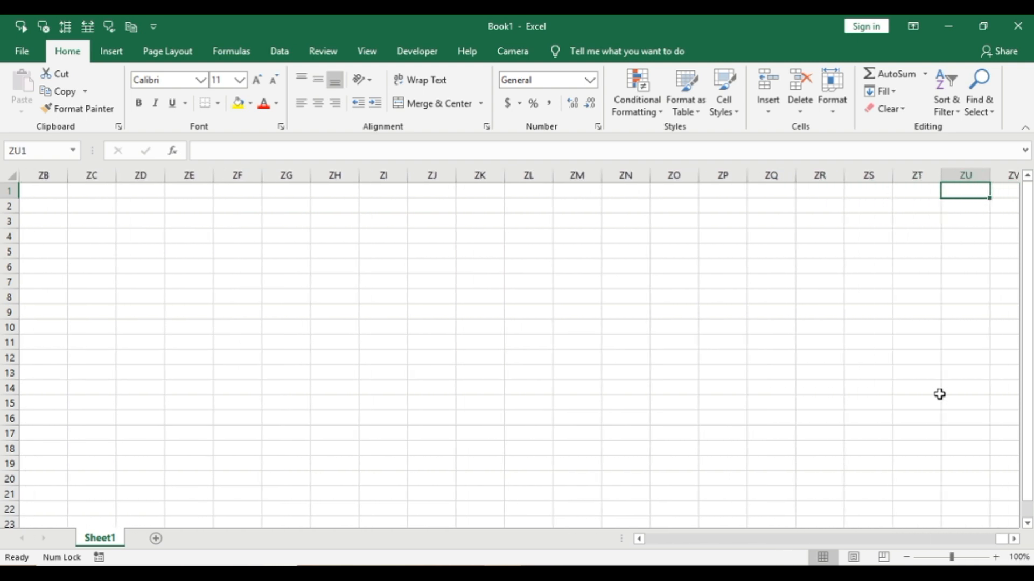
{"action": "key", "text": "Right"}
{"action": "key", "text": "Right"}
{"action": "key", "text": "Right"}
{"action": "key", "text": "Right"}
{"action": "key", "text": "Right"}
{"action": "key", "text": "Right"}
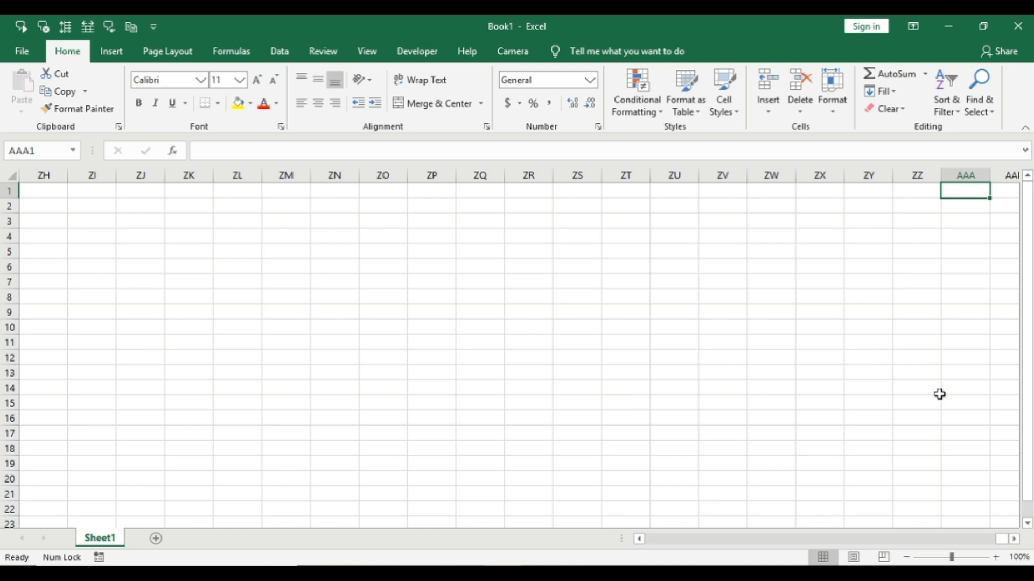
{"action": "key", "text": "Right"}
{"action": "key", "text": "Right"}
{"action": "key", "text": "Right"}
{"action": "key", "text": "Right"}
{"action": "key", "text": "Right"}
{"action": "key", "text": "Right"}
{"action": "key", "text": "Right"}
{"action": "key", "text": "Right"}
{"action": "key", "text": "Right"}
{"action": "key", "text": "Right"}
{"action": "key", "text": "Right"}
{"action": "key", "text": "Right"}
{"action": "key", "text": "Right"}
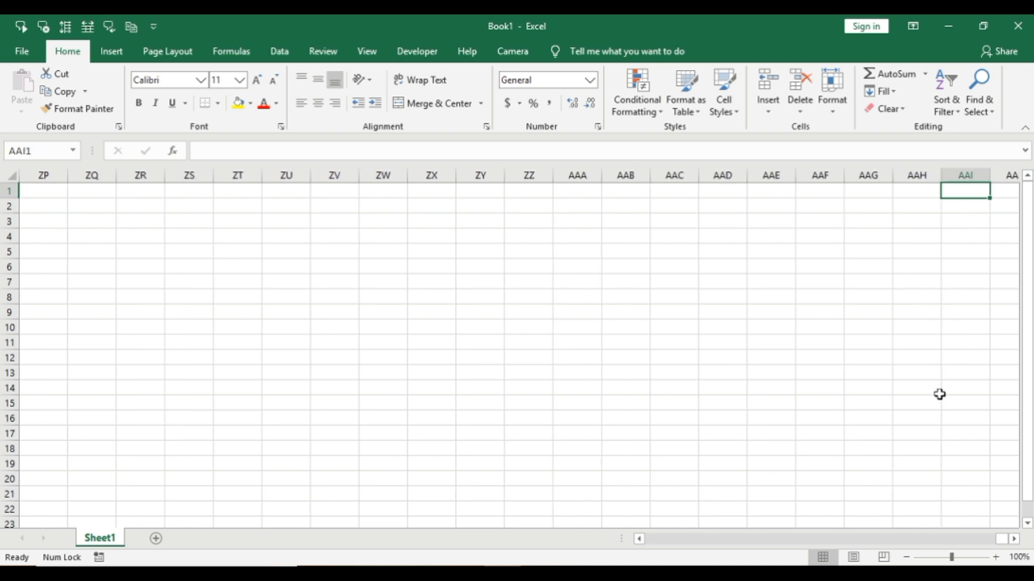
Examine the end of row 1 at column XFD and the sheet's last row there, returning to A1 in between
{"action": "key", "text": "ctrl+Right"}
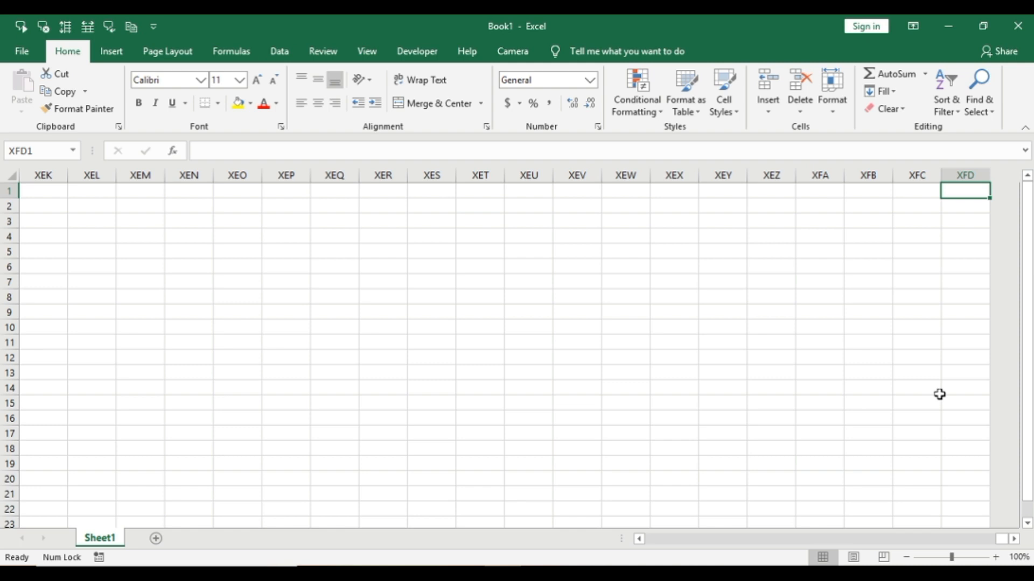
{"action": "key", "text": "ctrl+Left"}
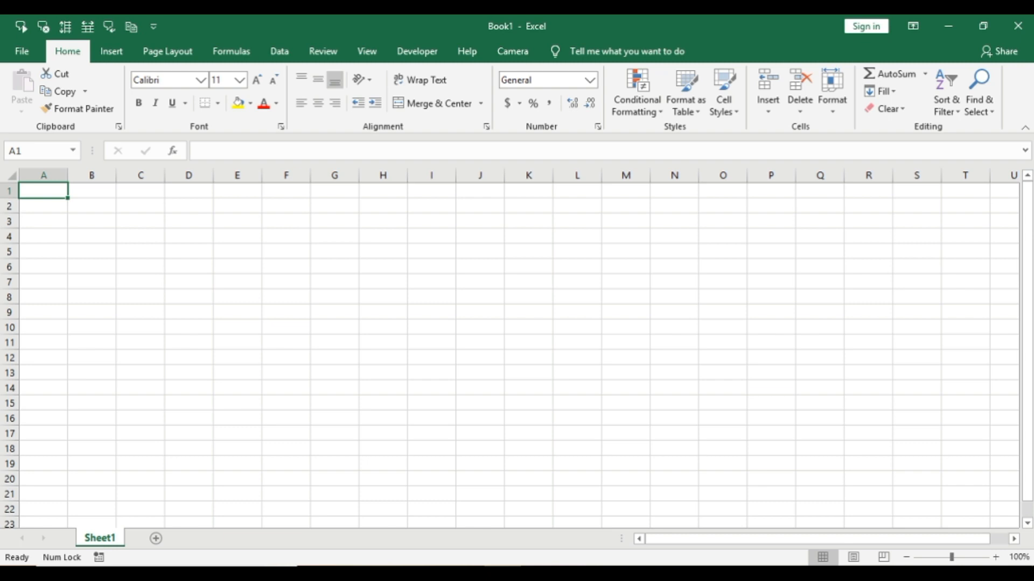
{"action": "key", "text": "ctrl+Right"}
{"action": "key", "text": "ctrl+Down"}
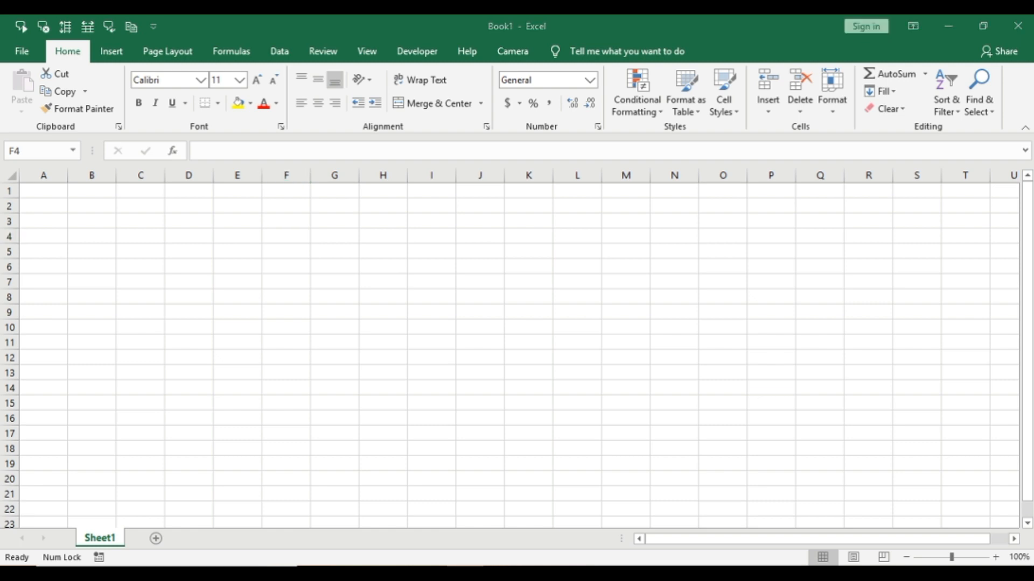
Select the range E4:H8 and enter sdfasdfdsfs in cell E4
{"action": "left_click", "coordinate": [268, 235]}
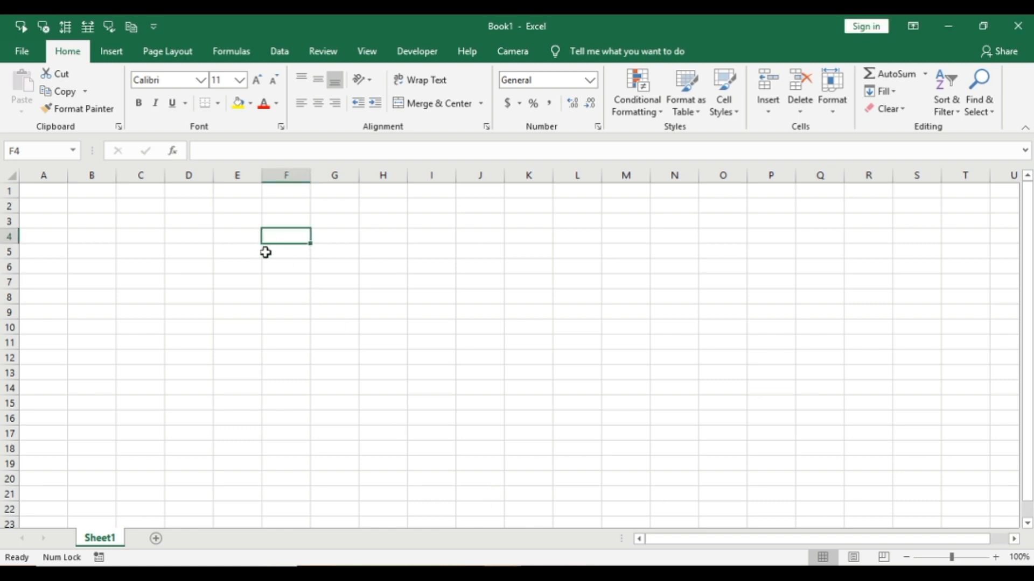
{"action": "left_click_drag", "start_coordinate": [249, 235], "coordinate": [391, 294]}
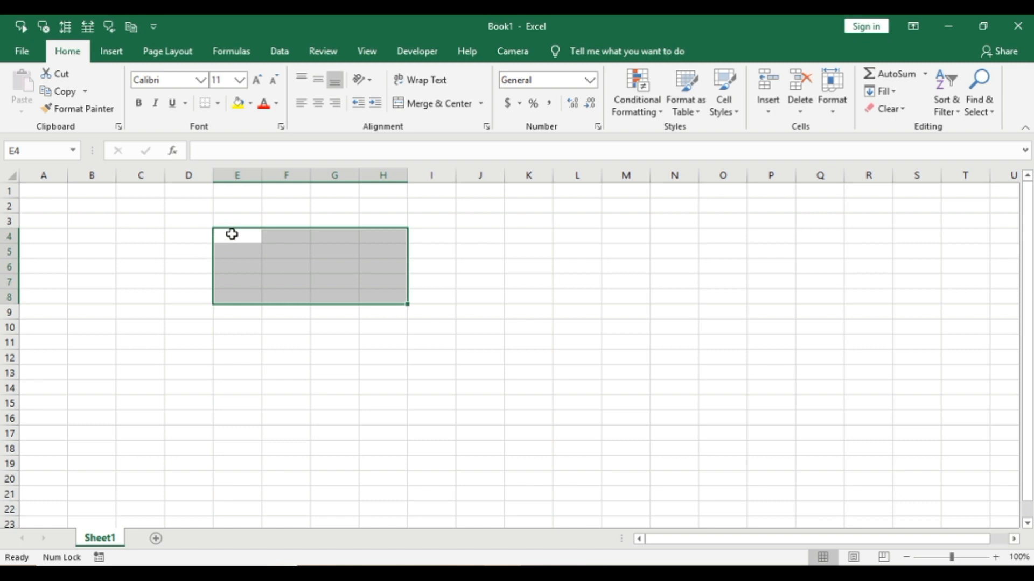
{"action": "type", "text": "asfdsfgdgdgfd"}
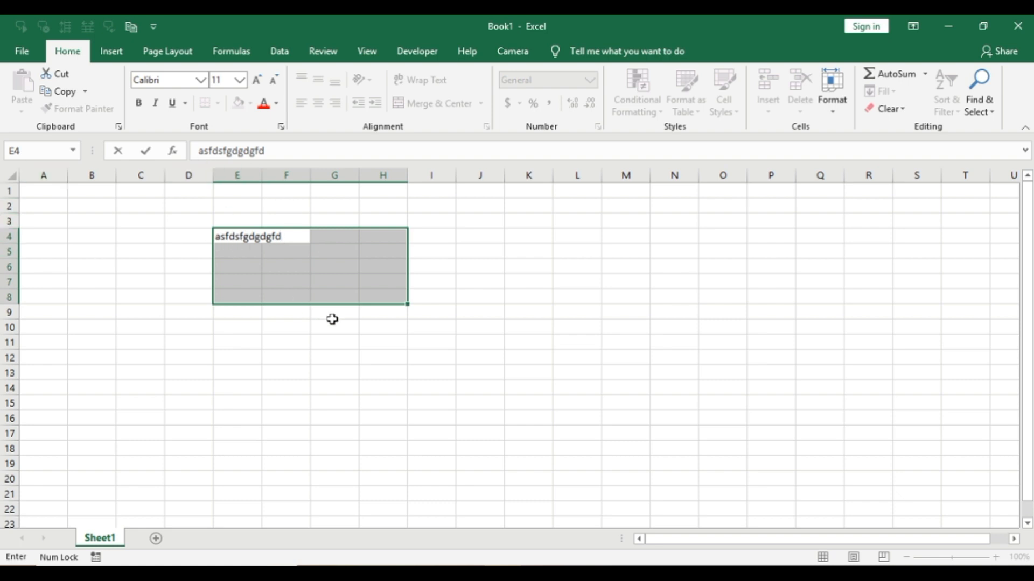
{"action": "key", "text": "Escape"}
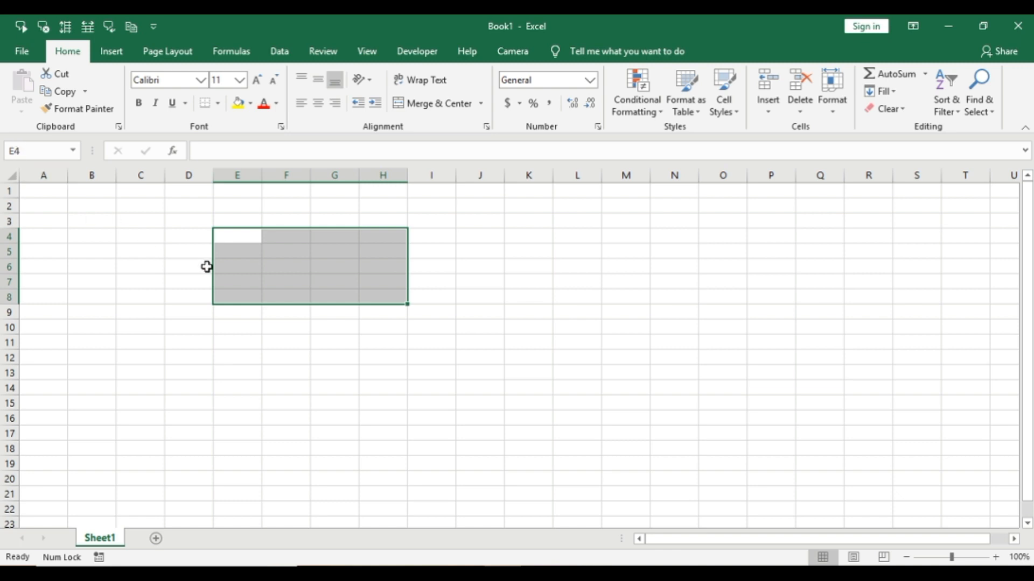
{"action": "type", "text": "sdfasdfdsfs"}
{"action": "key", "text": "Return"}
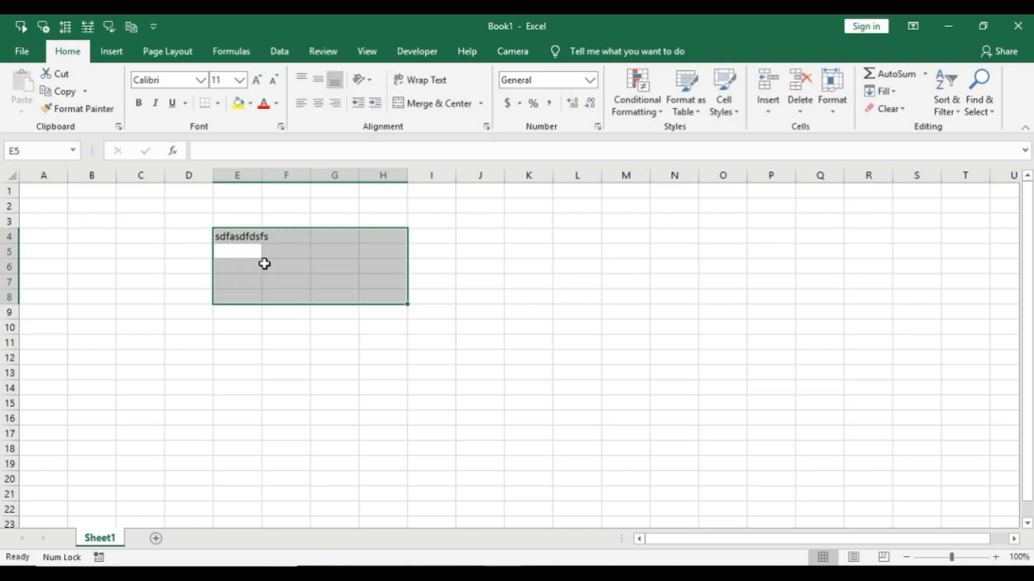
Enter sadfsdafsf in E5, asdfasd in E6 and a in E8 within the selected range, leaving E7 empty
{"action": "type", "text": "sadfsdafsf"}
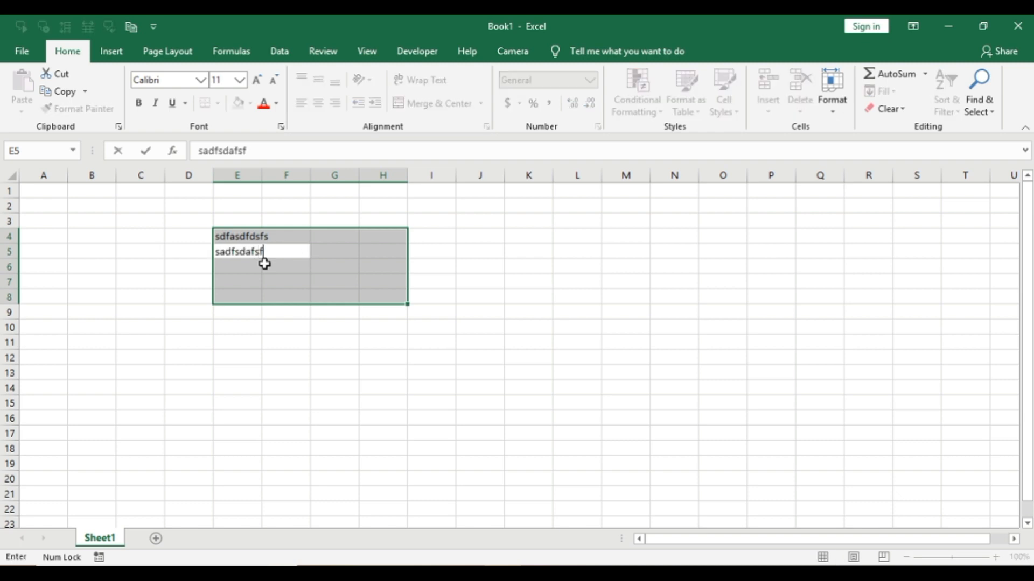
{"action": "key", "text": "Return"}
{"action": "type", "text": "asdfasd"}
{"action": "key", "text": "Return"}
{"action": "key", "text": "Return"}
{"action": "type", "text": "a"}
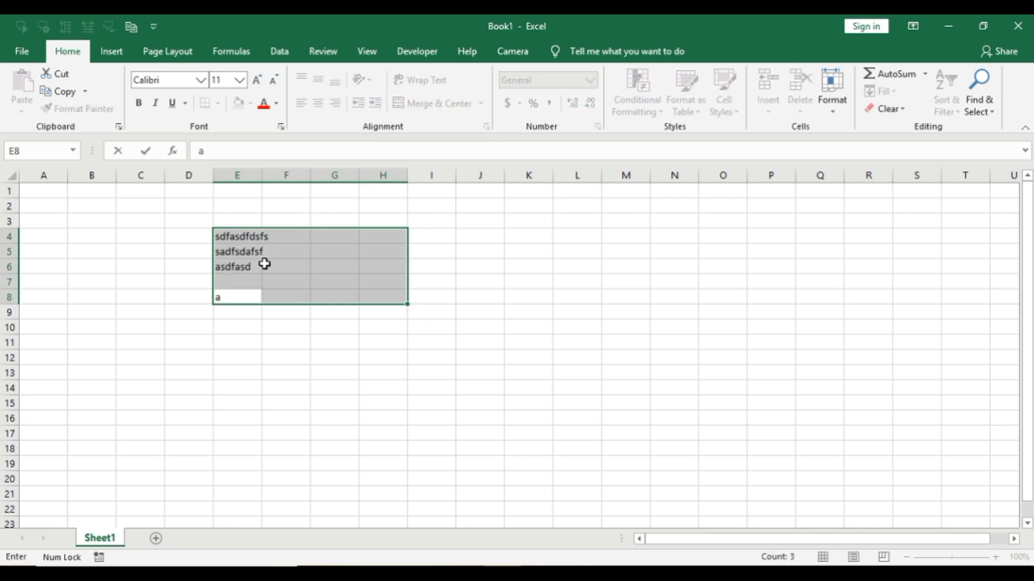
{"action": "key", "text": "Return"}
Fill column F of the selected range with asdfsd in F4, sdfsa in F6, asdfsd in F7 and adsf in F8, skipping F5
{"action": "type", "text": "asdfsd"}
{"action": "key", "text": "Return"}
{"action": "key", "text": "Return"}
{"action": "type", "text": "asdfsa"}
{"action": "key", "text": "Return"}
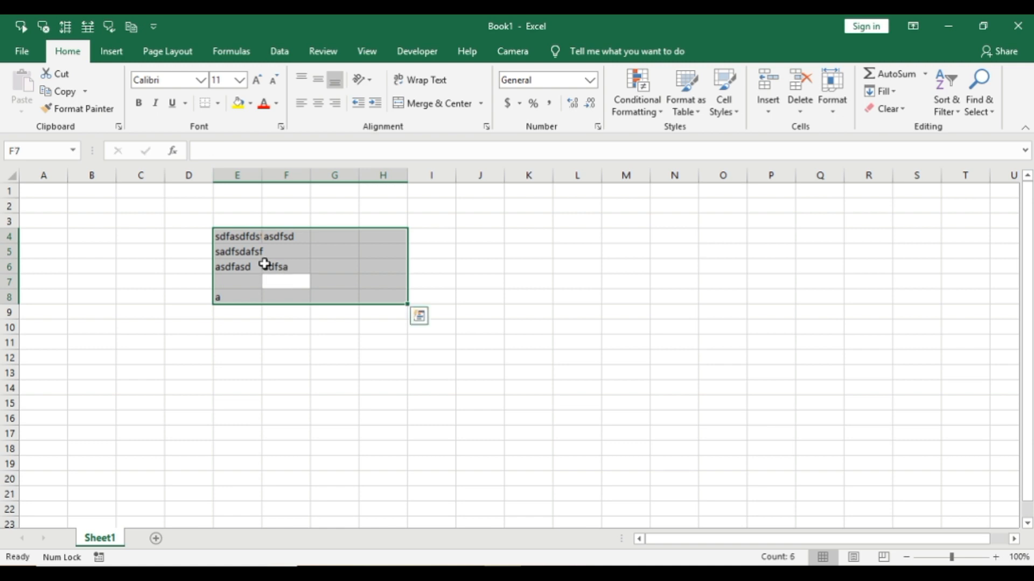
{"action": "type", "text": "asdfsd"}
{"action": "key", "text": "Return"}
{"action": "type", "text": "adsf"}
{"action": "key", "text": "Return"}
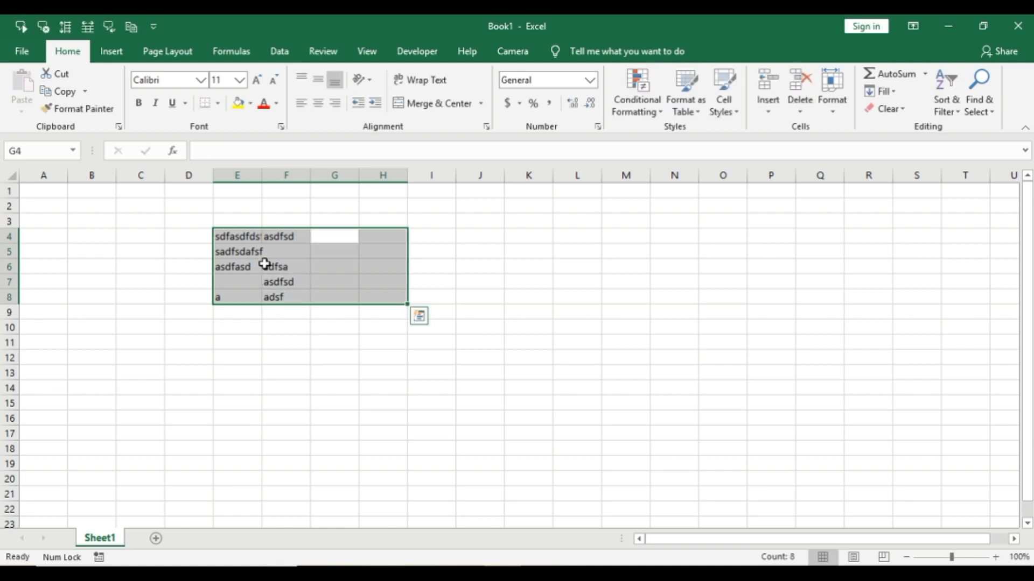
Enter sdfa in G4, asdfa in G6 and asdfa in G8 of the selected range, skipping G5 and G7
{"action": "type", "text": "sdfa"}
{"action": "key", "text": "Return"}
{"action": "key", "text": "Return"}
{"action": "type", "text": "asdfa"}
{"action": "key", "text": "Return"}
{"action": "key", "text": "Return"}
{"action": "type", "text": "asdfa"}
{"action": "key", "text": "Return"}
Enter asdf in H4, asdf in H6 and ad in H7 of the selected range, leaving H5 and H8 empty
{"action": "type", "text": "asdf"}
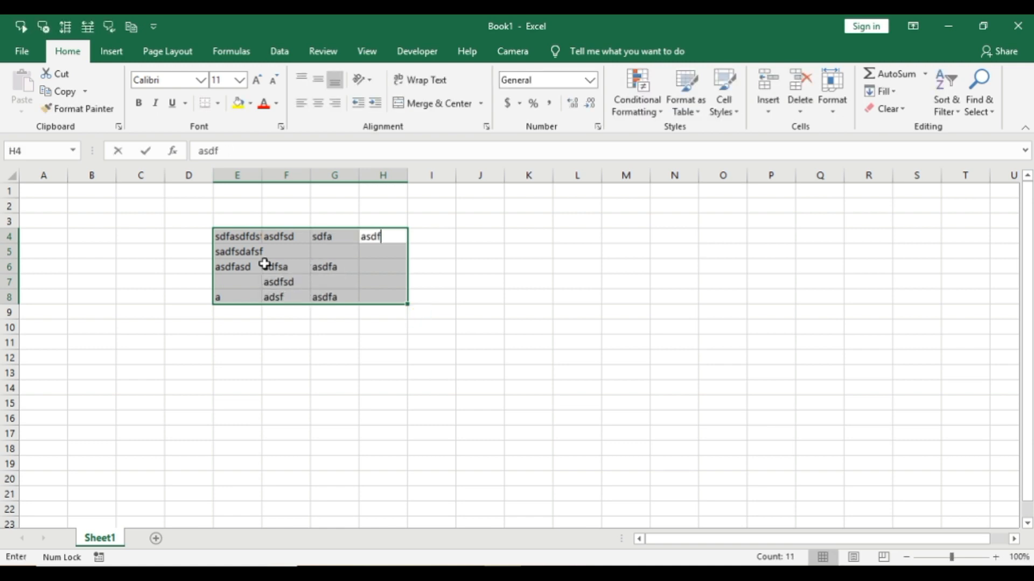
{"action": "key", "text": "Return"}
{"action": "key", "text": "Return"}
{"action": "type", "text": "asdf"}
{"action": "key", "text": "Return"}
{"action": "type", "text": "ad"}
{"action": "key", "text": "Return"}
{"action": "key", "text": "Return"}
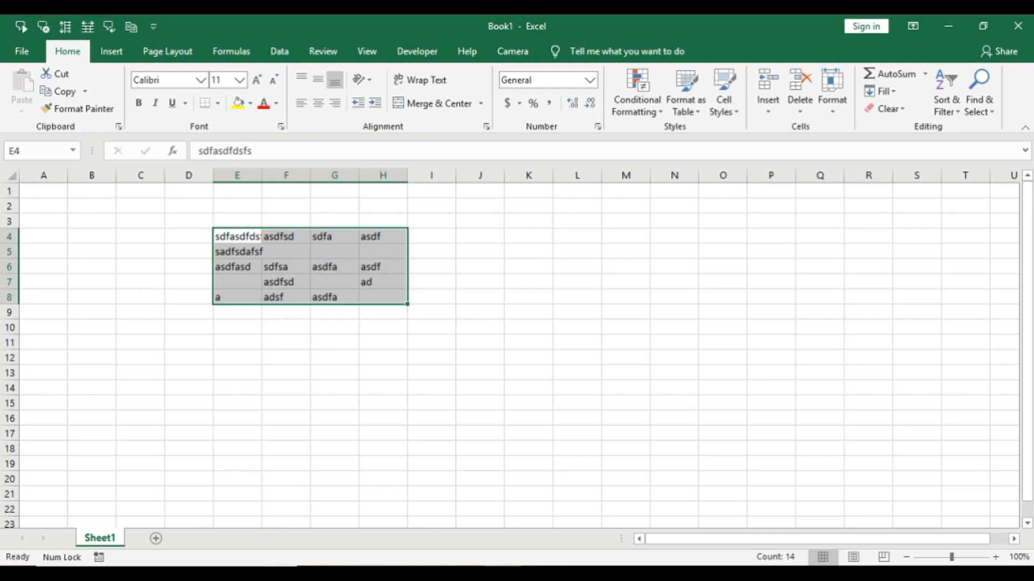
Select cell L3 and then H9, and move one cell at a time through H8 and I9, ending in H8
{"action": "left_click", "coordinate": [568, 219]}
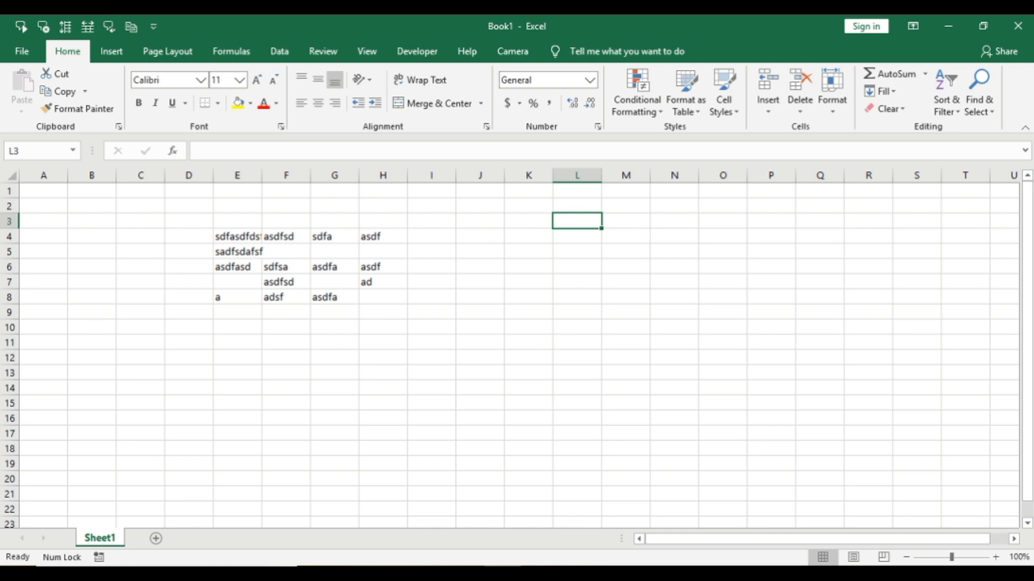
{"action": "left_click", "coordinate": [400, 311]}
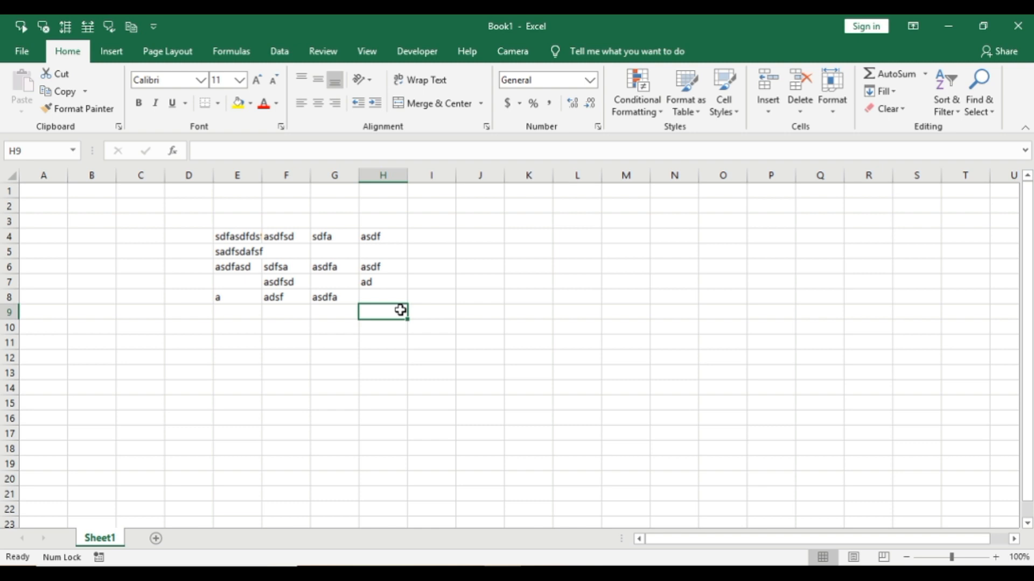
{"action": "key", "text": "Up"}
{"action": "key", "text": "Down"}
{"action": "key", "text": "Right"}
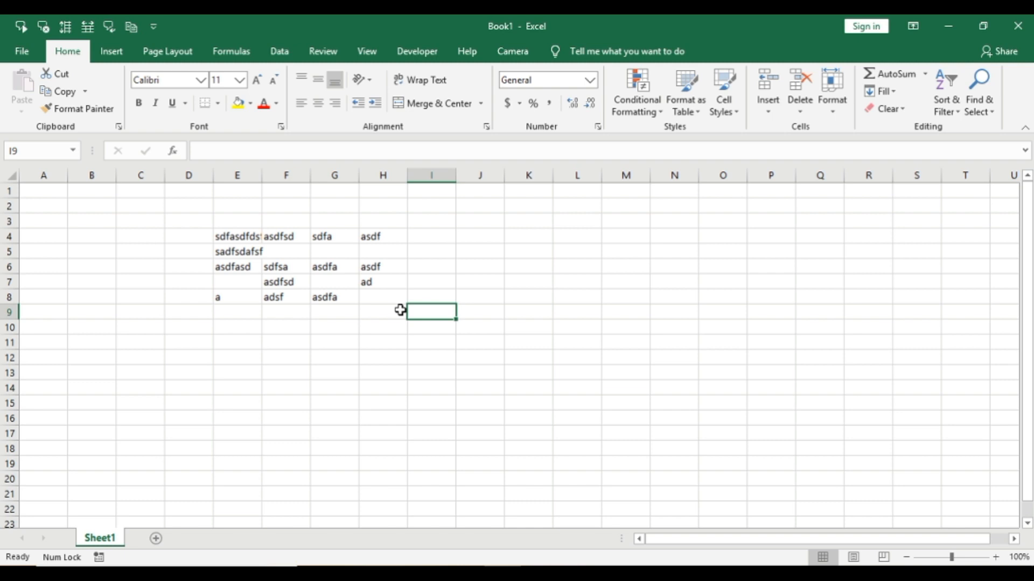
{"action": "key", "text": "Left"}
{"action": "key", "text": "Up"}
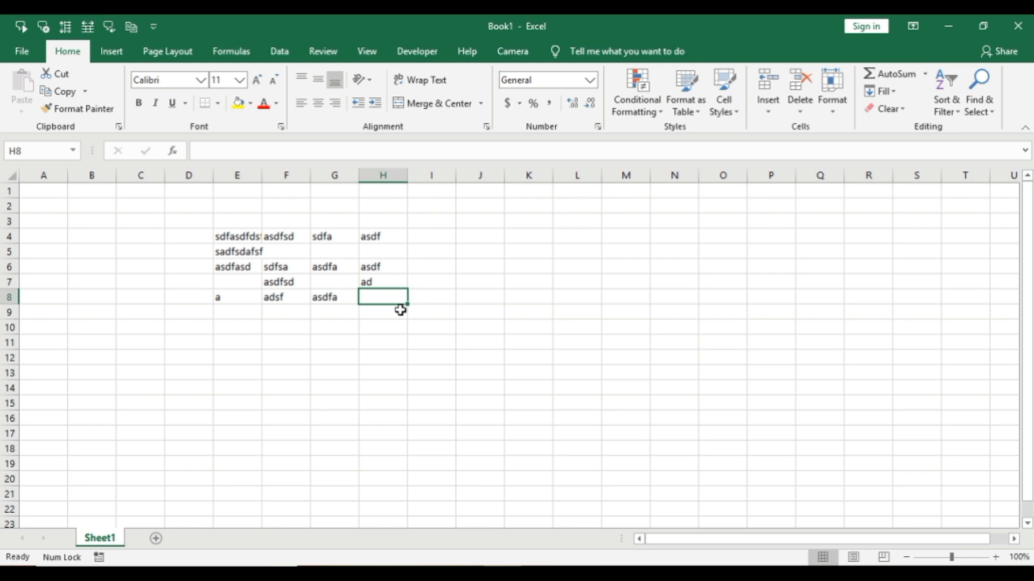
Move down column H three screens at a time from H8 to H74 and return the same way to H8
{"action": "key", "text": "Page_Down"}
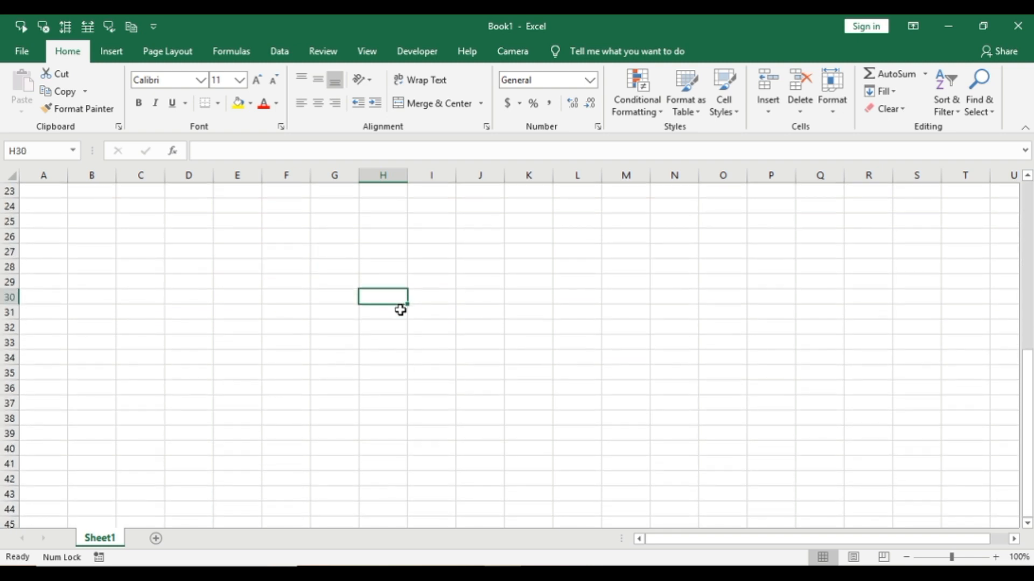
{"action": "key", "text": "Page_Down"}
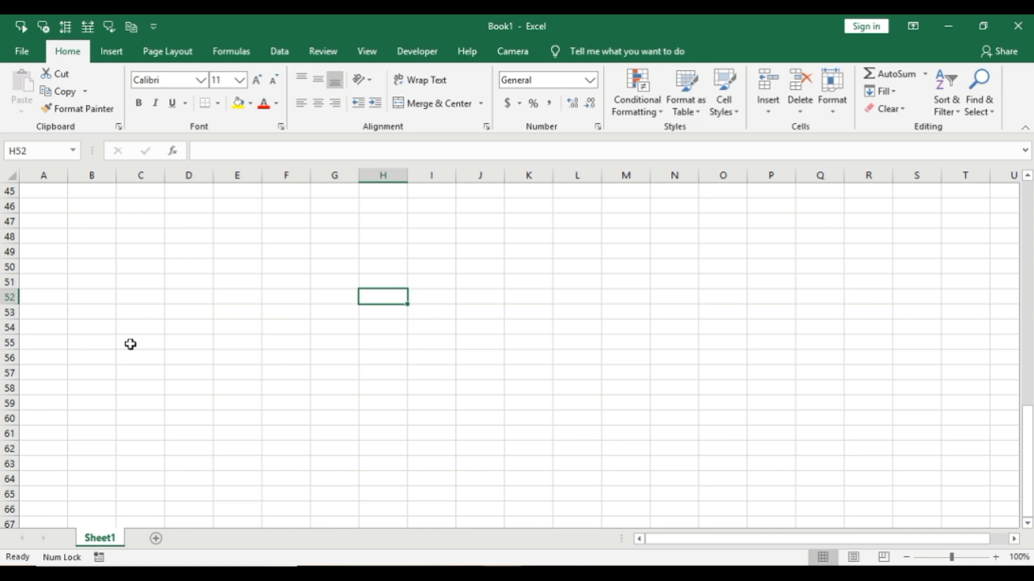
{"action": "key", "text": "Page_Down"}
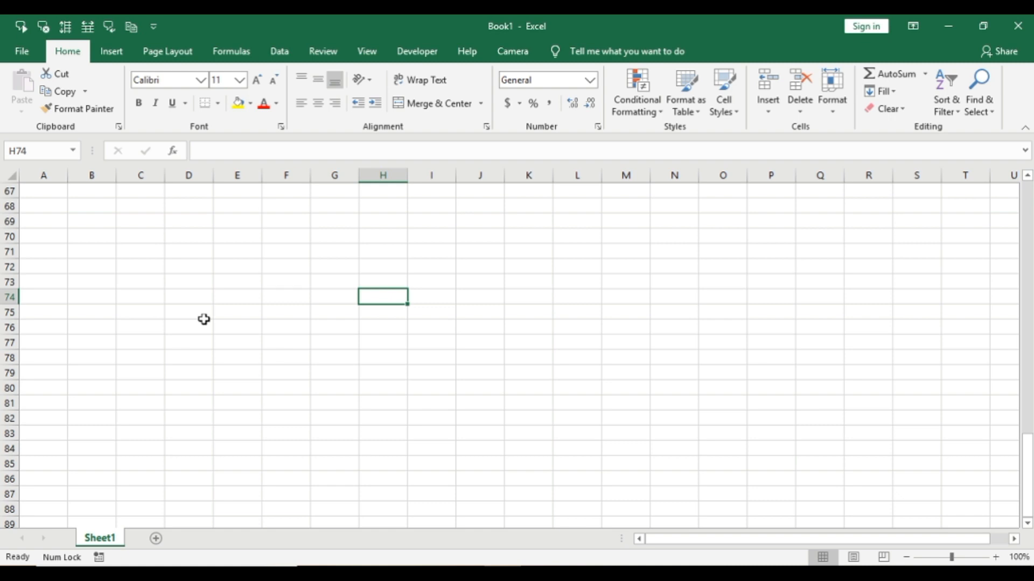
{"action": "key", "text": "Page_Up"}
{"action": "key", "text": "Page_Up"}
{"action": "key", "text": "Page_Up"}
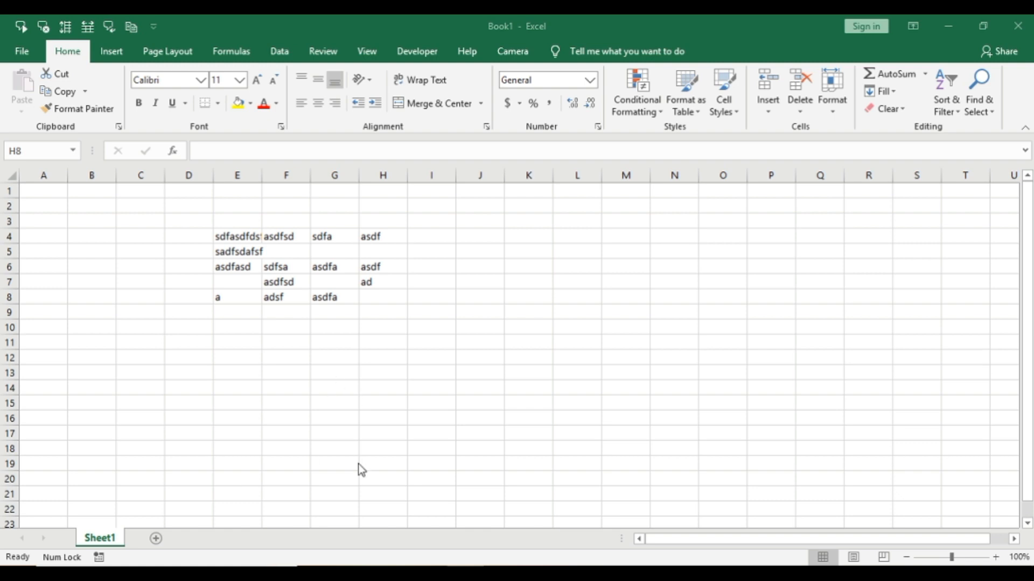
Select D4:H9, move along row 4 to G4 and back to E4, and select the whole data block E4:H8
{"action": "left_click_drag", "start_coordinate": [209, 232], "coordinate": [380, 313]}
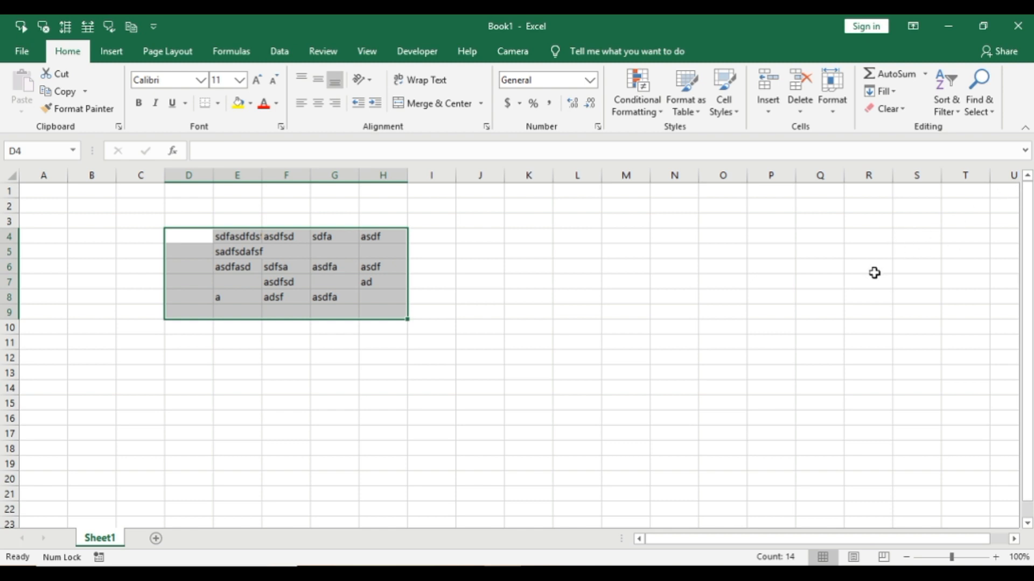
{"action": "key", "text": "Right"}
{"action": "key", "text": "Right"}
{"action": "key", "text": "Right"}
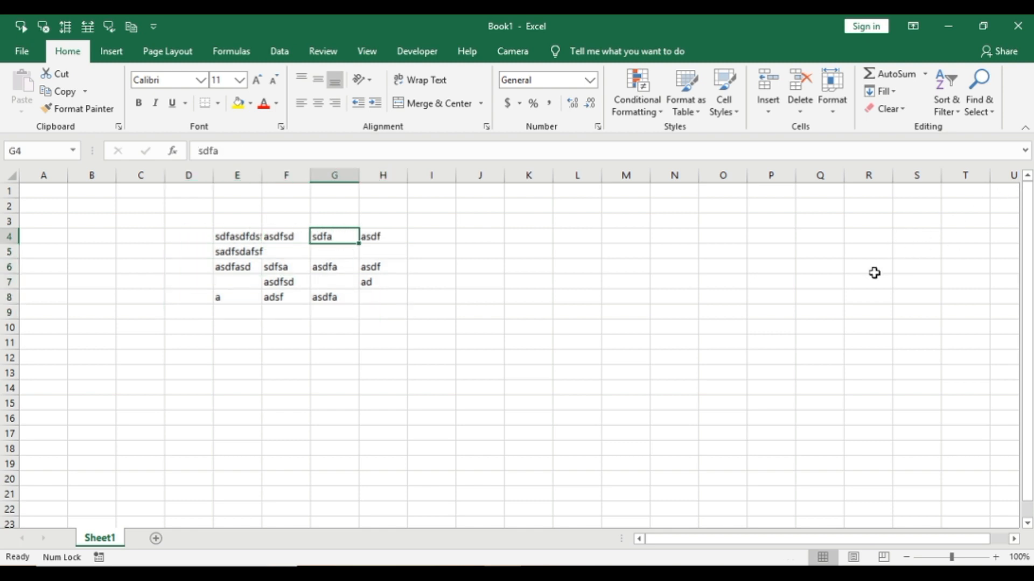
{"action": "key", "text": "Left"}
{"action": "key", "text": "Left"}
{"action": "key", "text": "ctrl+a"}
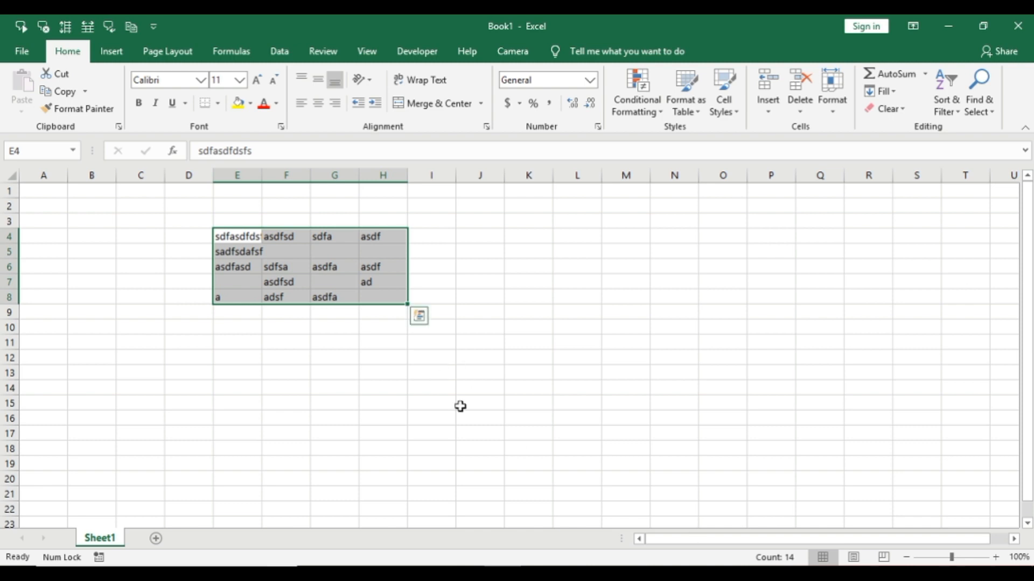
Turn on Scroll Lock and scroll the sheet sideways to column AG and back to column A with E4:H8 still selected
{"action": "key", "text": "Escape"}
{"action": "key", "text": "Scroll_Lock"}
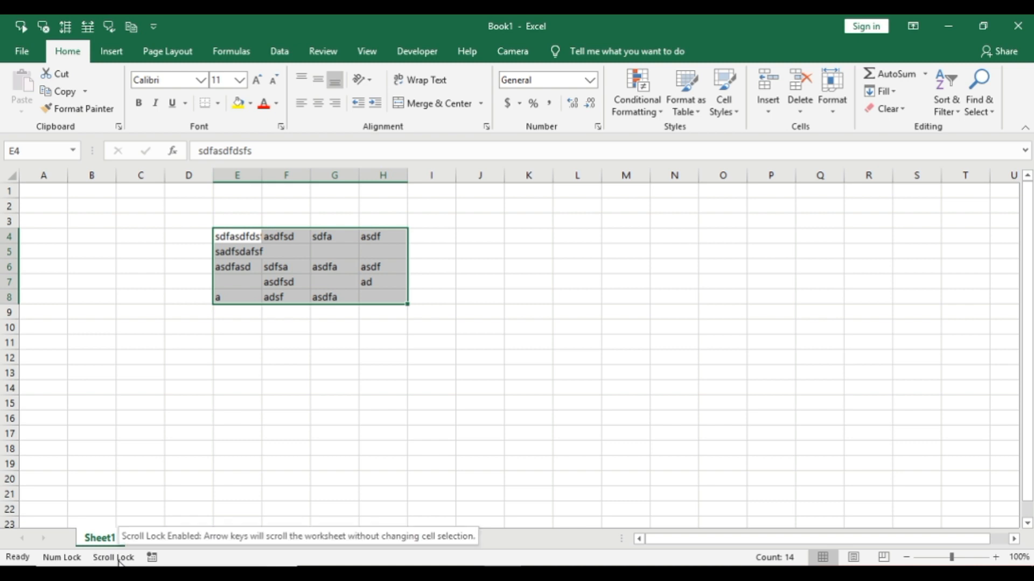
{"action": "key", "text": "Right"}
{"action": "key", "text": "Right"}
{"action": "key", "text": "Right"}
{"action": "key", "text": "Right"}
{"action": "key", "text": "Right"}
{"action": "key", "text": "Right"}
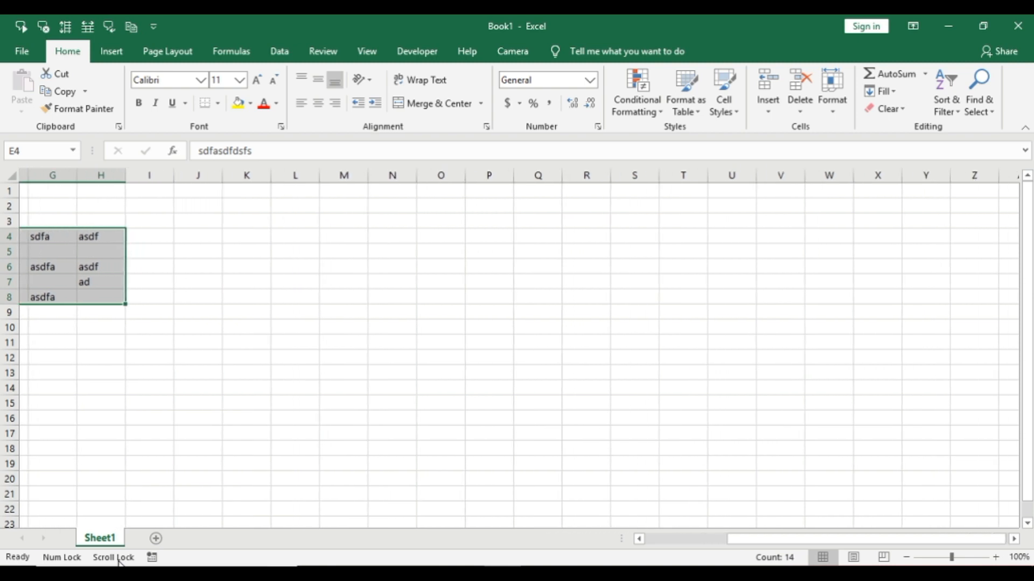
{"action": "key", "text": "Right"}
{"action": "key", "text": "Right"}
{"action": "key", "text": "Right"}
{"action": "key", "text": "Right"}
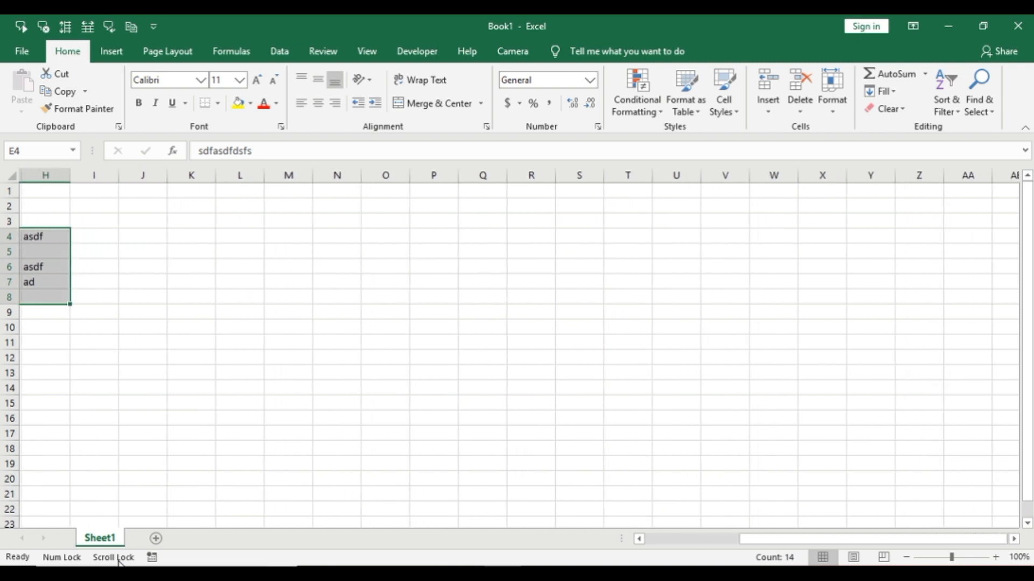
{"action": "key", "text": "Right"}
{"action": "key", "text": "Right"}
{"action": "key", "text": "Right"}
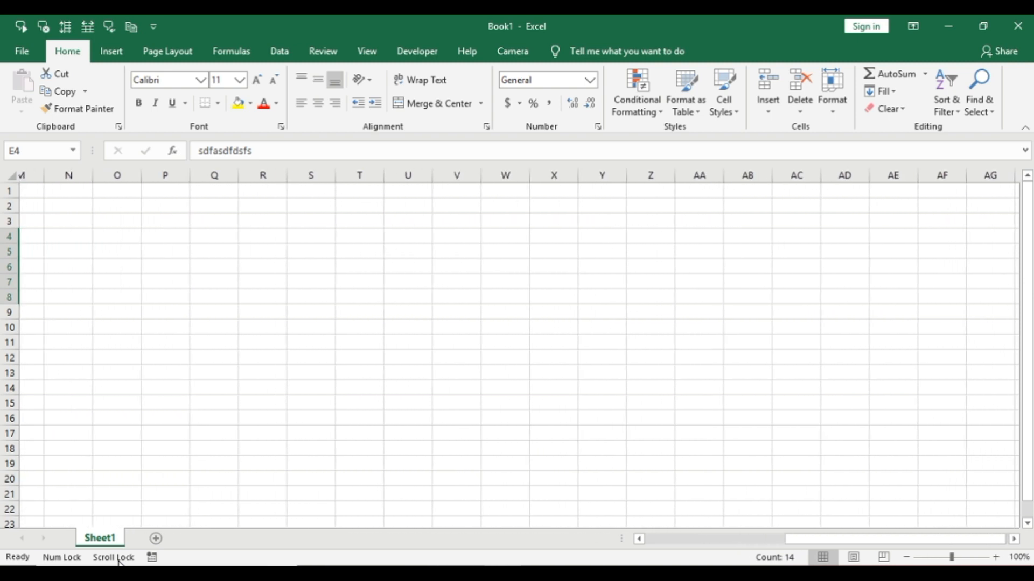
{"action": "key", "text": "Left"}
{"action": "key", "text": "Left"}
{"action": "key", "text": "Left"}
{"action": "key", "text": "Left"}
{"action": "key", "text": "Left"}
{"action": "key", "text": "Left"}
{"action": "key", "text": "Left"}
{"action": "key", "text": "Left"}
{"action": "key", "text": "Left"}
{"action": "key", "text": "Left"}
{"action": "key", "text": "Left"}
{"action": "key", "text": "Left"}
{"action": "key", "text": "Left"}
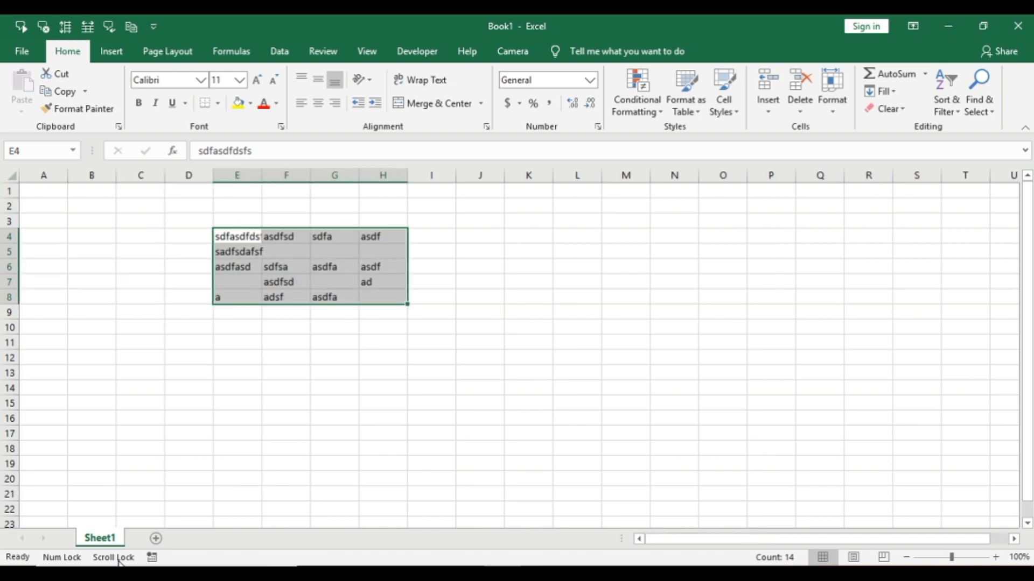
Scroll the sheet down with Scroll Lock on until row 18 is the first visible row, and return to row 1
{"action": "key", "text": "Down"}
{"action": "key", "text": "Down"}
{"action": "key", "text": "Down"}
{"action": "key", "text": "Down"}
{"action": "key", "text": "Down"}
{"action": "key", "text": "Down"}
{"action": "key", "text": "Down"}
{"action": "key", "text": "Down"}
{"action": "key", "text": "Down"}
{"action": "key", "text": "Down"}
{"action": "key", "text": "Down"}
{"action": "key", "text": "Down"}
{"action": "key", "text": "Down"}
{"action": "key", "text": "Down"}
{"action": "key", "text": "Down"}
{"action": "key", "text": "Down"}
{"action": "key", "text": "Down"}
{"action": "key", "text": "Down"}
{"action": "key", "text": "Down"}
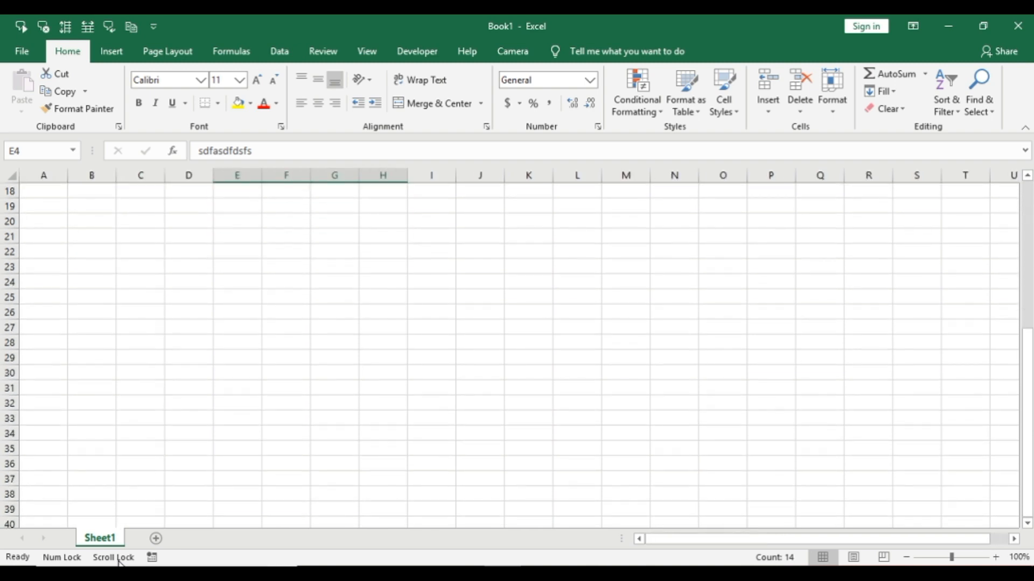
{"action": "key", "text": "Up"}
{"action": "key", "text": "Up"}
{"action": "key", "text": "Up"}
{"action": "key", "text": "Up"}
{"action": "key", "text": "Up"}
{"action": "key", "text": "Up"}
{"action": "key", "text": "Up"}
{"action": "key", "text": "Up"}
{"action": "key", "text": "Up"}
{"action": "key", "text": "Up"}
{"action": "key", "text": "Up"}
{"action": "key", "text": "Up"}
{"action": "key", "text": "Up"}
{"action": "key", "text": "Up"}
{"action": "key", "text": "Up"}
{"action": "key", "text": "Up"}
{"action": "key", "text": "Up"}
{"action": "key", "text": "Up"}
{"action": "key", "text": "Up"}
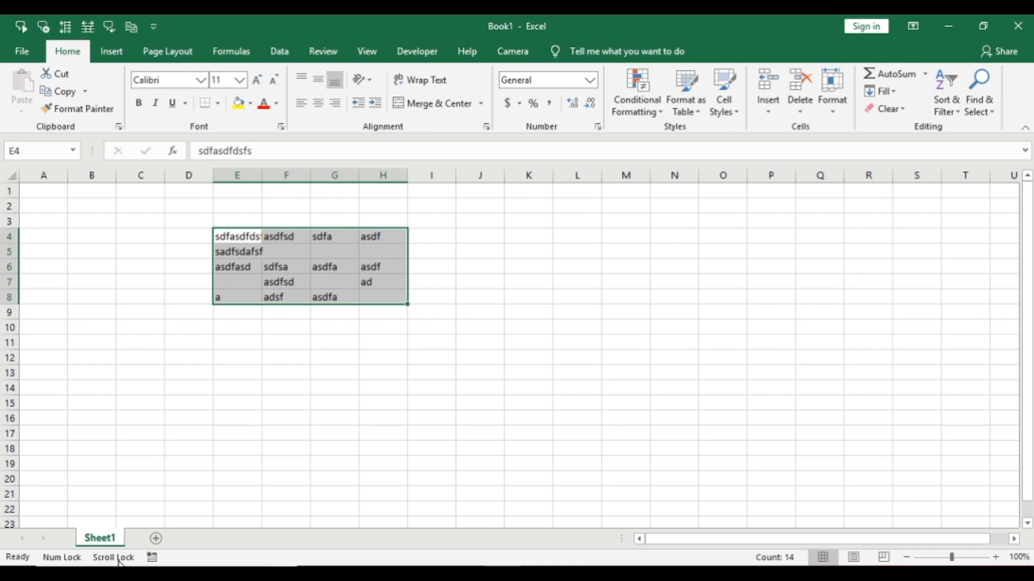
Turn off Scroll Lock, move right along row 4 past the data, and return to E4
{"action": "key", "text": "Scroll_Lock"}
{"action": "key", "text": "Right"}
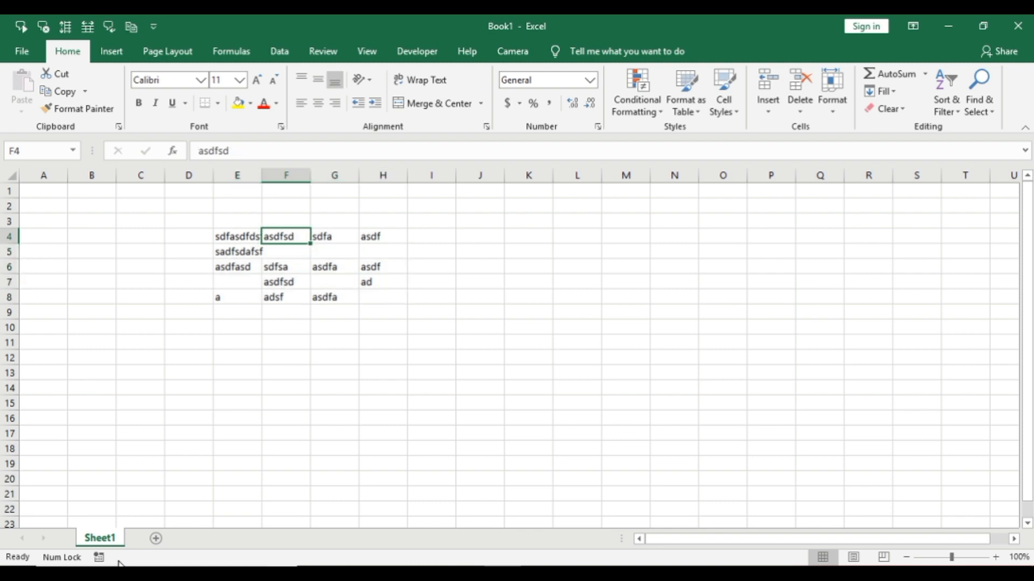
{"action": "key", "text": "Right"}
{"action": "key", "text": "Right"}
{"action": "key", "text": "Right"}
{"action": "key", "text": "ctrl+Left"}
{"action": "key", "text": "ctrl+Left"}
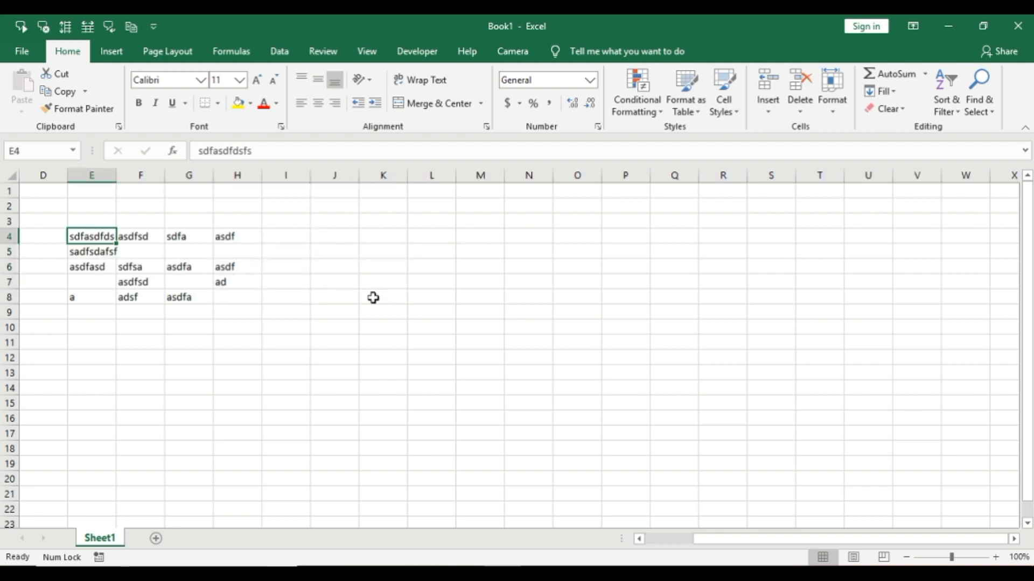
Extend the selection from E4 over the whole data block E4:H8
{"action": "key", "text": "ctrl+shift+Down"}
{"action": "key", "text": "ctrl+shift+Right"}
{"action": "key", "text": "shift+Down"}
{"action": "key", "text": "shift+Down"}
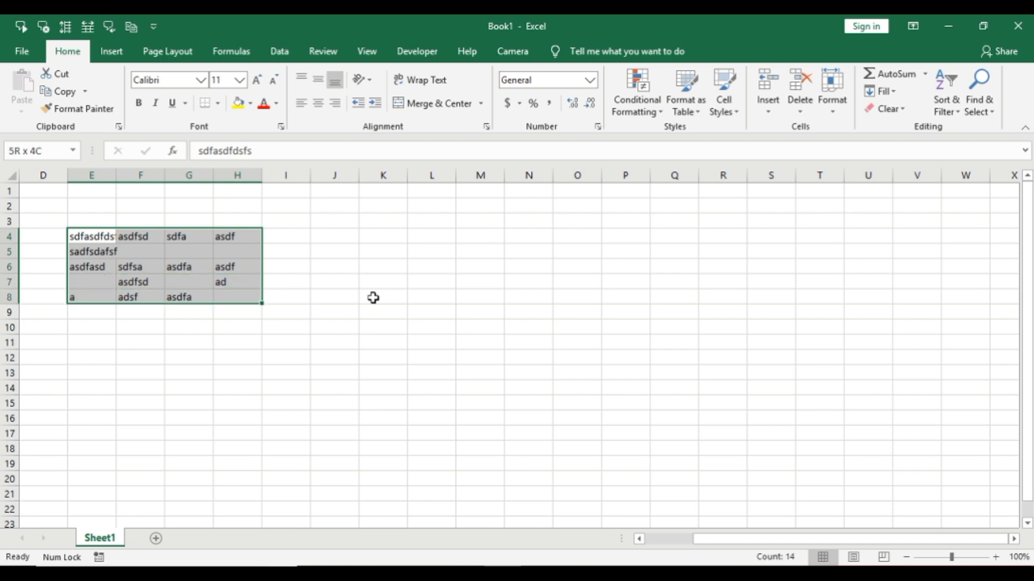
{"action": "key", "text": "shift+Down"}
{"action": "key", "text": "shift+Up"}
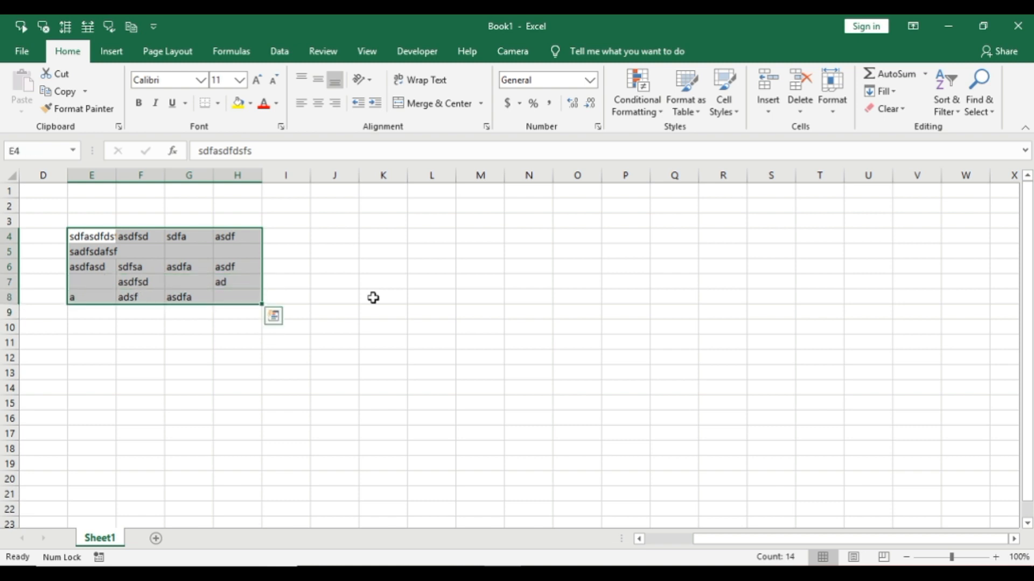
Turn on Scroll Lock, scroll the sheet sideways until column Y is the first visible column, and return to the active cell E4
{"action": "key", "text": "Scroll_Lock"}
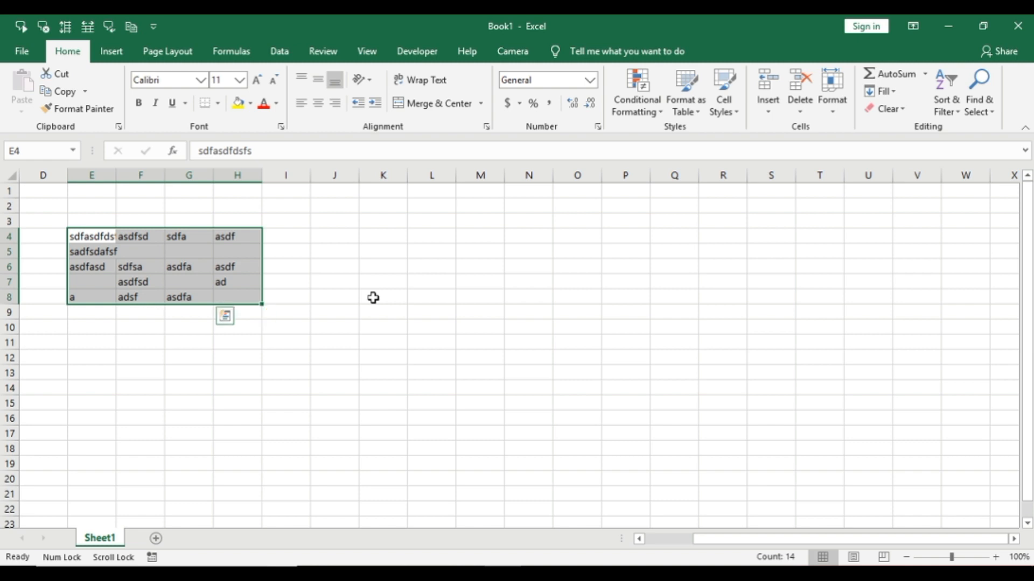
{"action": "key", "text": "Right"}
{"action": "key", "text": "Right"}
{"action": "key", "text": "Right"}
{"action": "key", "text": "Right"}
{"action": "key", "text": "Right"}
{"action": "key", "text": "Right"}
{"action": "key", "text": "Right"}
{"action": "key", "text": "Right"}
{"action": "key", "text": "Right"}
{"action": "key", "text": "Right"}
{"action": "key", "text": "Right"}
{"action": "key", "text": "Right"}
{"action": "key", "text": "Right"}
{"action": "key", "text": "Right"}
{"action": "key", "text": "Right"}
{"action": "key", "text": "Right"}
{"action": "key", "text": "Right"}
{"action": "key", "text": "Right"}
{"action": "key", "text": "Right"}
{"action": "key", "text": "Right"}
{"action": "key", "text": "Right"}
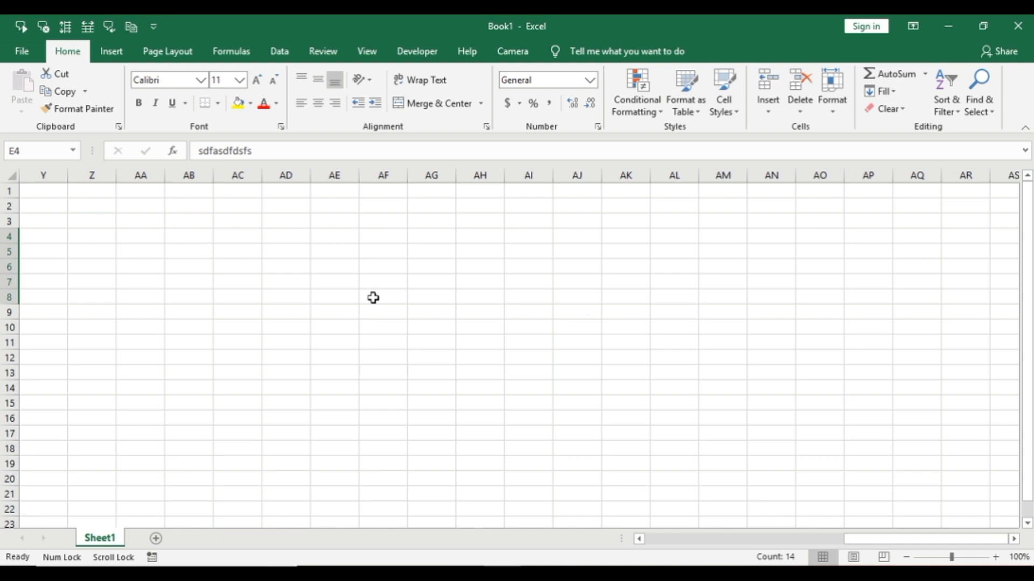
{"action": "key", "text": "ctrl+BackSpace"}
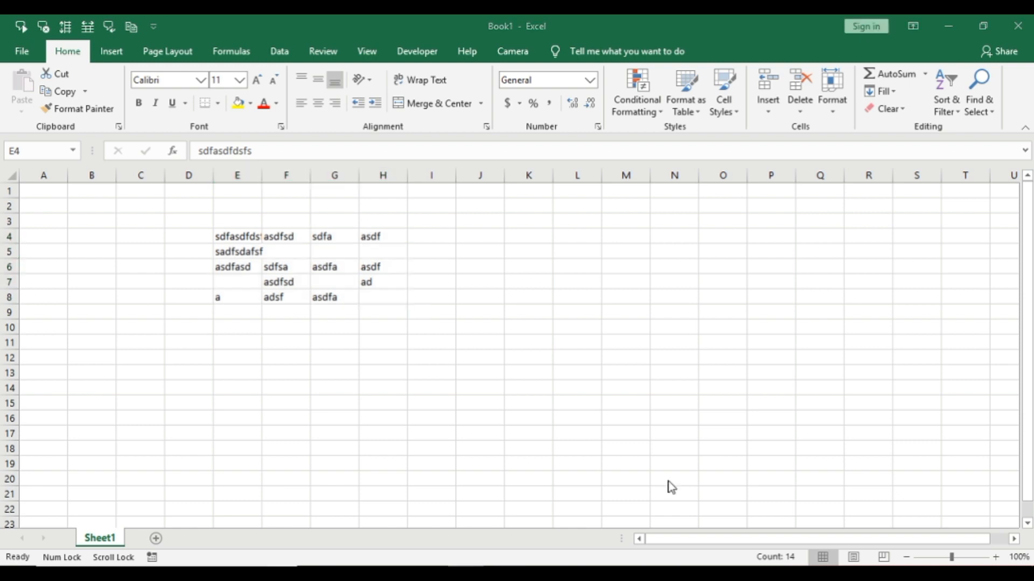
Select F12 and then C13, turn off Scroll Lock, and move up column C one cell at a time to C1
{"action": "left_click", "coordinate": [284, 357]}
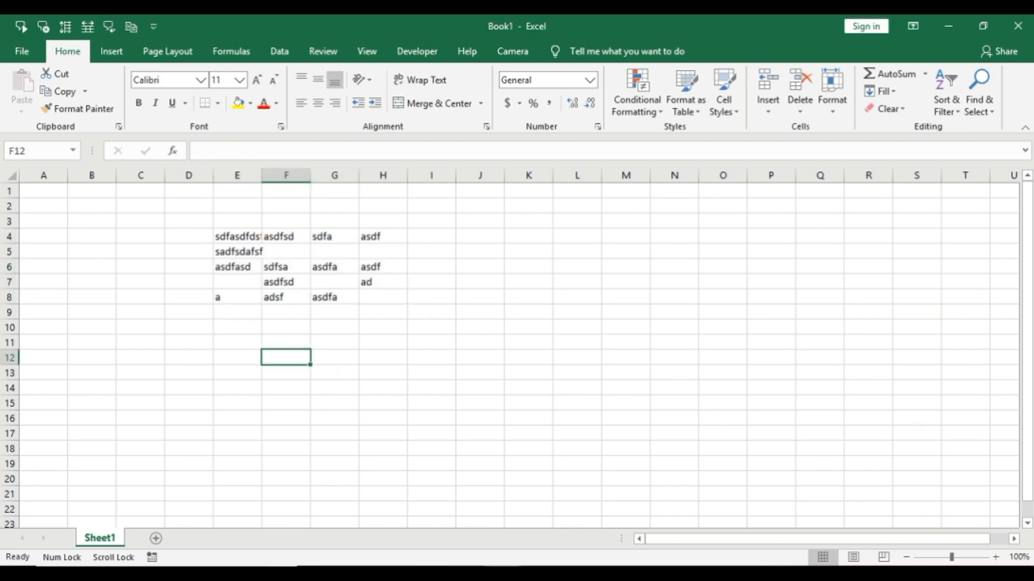
{"action": "left_click", "coordinate": [145, 377]}
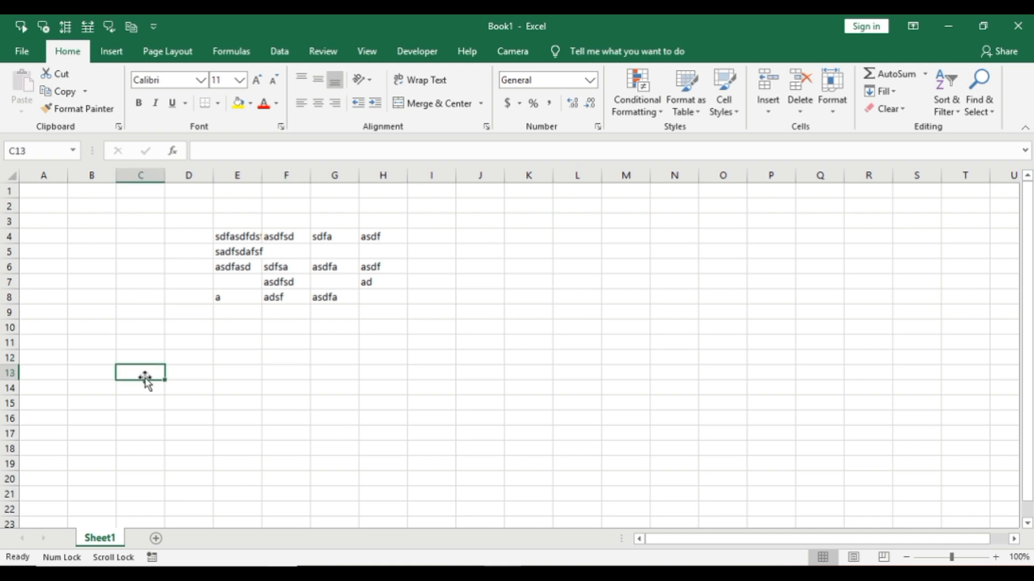
{"action": "key", "text": "Scroll_Lock"}
{"action": "key", "text": "Up"}
{"action": "key", "text": "Up"}
{"action": "key", "text": "Up"}
{"action": "key", "text": "Up"}
{"action": "key", "text": "Up"}
{"action": "key", "text": "Up"}
{"action": "key", "text": "Up"}
{"action": "key", "text": "Up"}
{"action": "key", "text": "Up"}
{"action": "key", "text": "Up"}
{"action": "key", "text": "Up"}
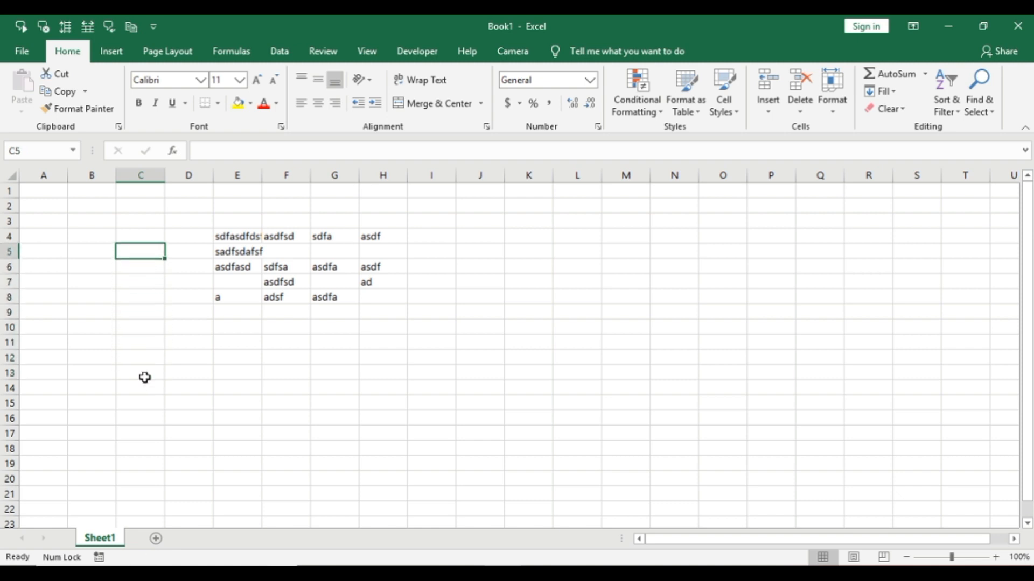
{"action": "key", "text": "Up"}
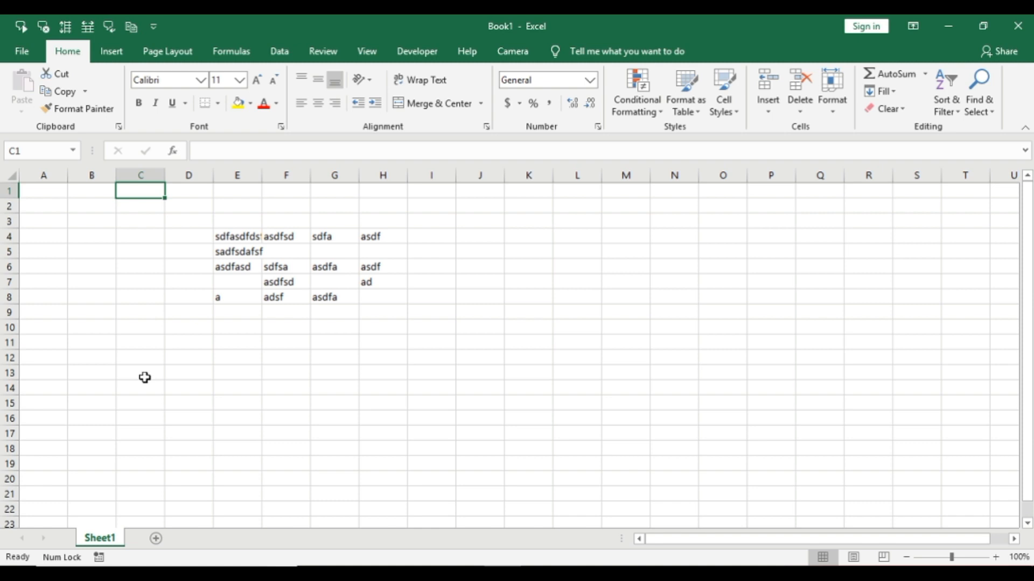
Move down column C one cell at a time from C1, step back up to C6, and continue down to C11
{"action": "key", "text": "Down"}
{"action": "key", "text": "Down"}
{"action": "key", "text": "Down"}
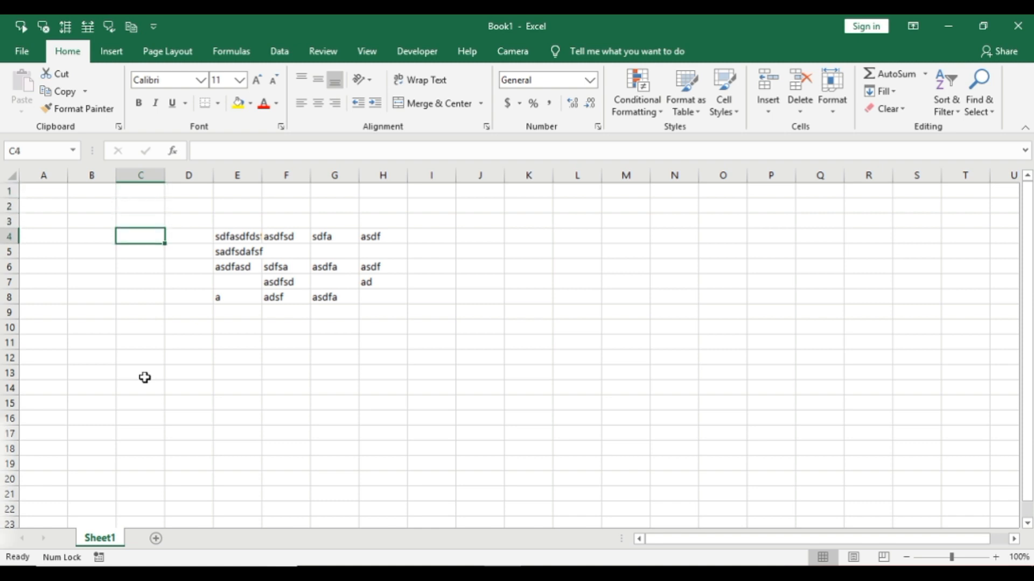
{"action": "key", "text": "Down"}
{"action": "key", "text": "Down"}
{"action": "key", "text": "Down"}
{"action": "key", "text": "Down"}
{"action": "key", "text": "Down"}
{"action": "key", "text": "Down"}
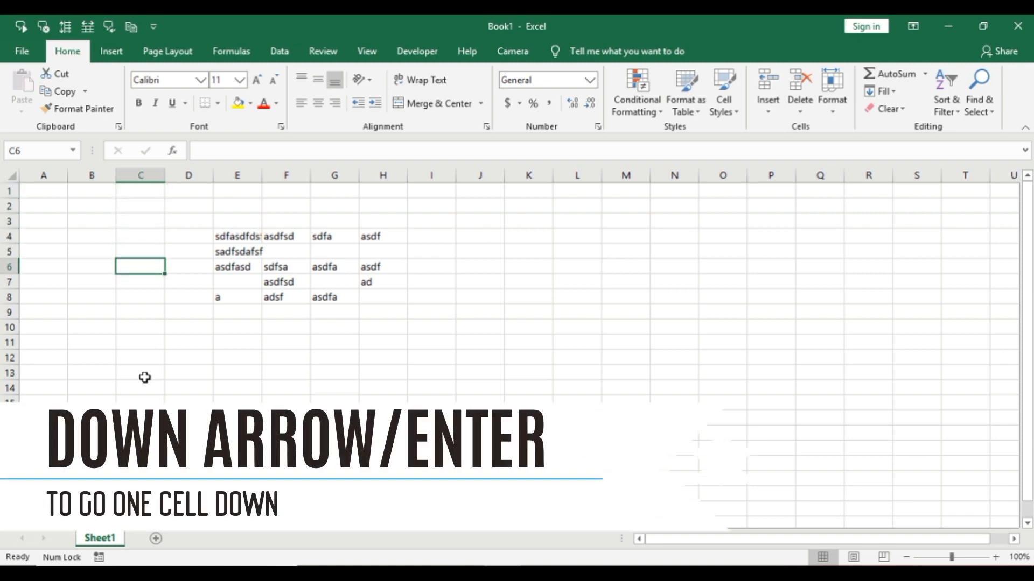
{"action": "key", "text": "Up"}
{"action": "key", "text": "Up"}
{"action": "key", "text": "Up"}
{"action": "key", "text": "Up"}
{"action": "key", "text": "Down"}
{"action": "key", "text": "Down"}
{"action": "key", "text": "Down"}
{"action": "key", "text": "Down"}
{"action": "key", "text": "Down"}
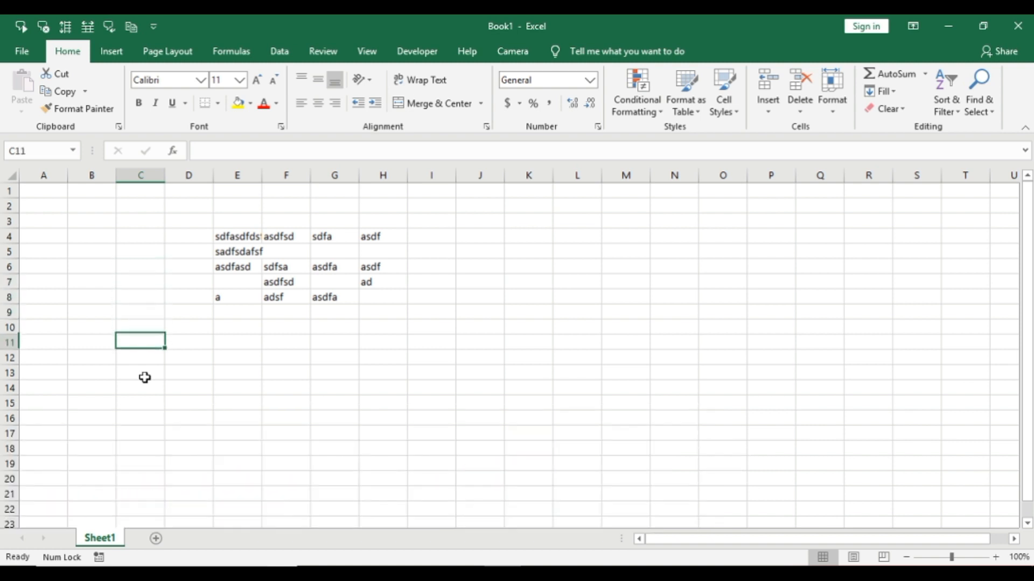
Step down and back up a few cells in column C around C11, finishing at C15
{"action": "key", "text": "Down"}
{"action": "key", "text": "Up"}
{"action": "key", "text": "Up"}
{"action": "key", "text": "Up"}
{"action": "key", "text": "Down"}
{"action": "key", "text": "Down"}
{"action": "key", "text": "Down"}
{"action": "key", "text": "Down"}
{"action": "key", "text": "Down"}
{"action": "key", "text": "Down"}
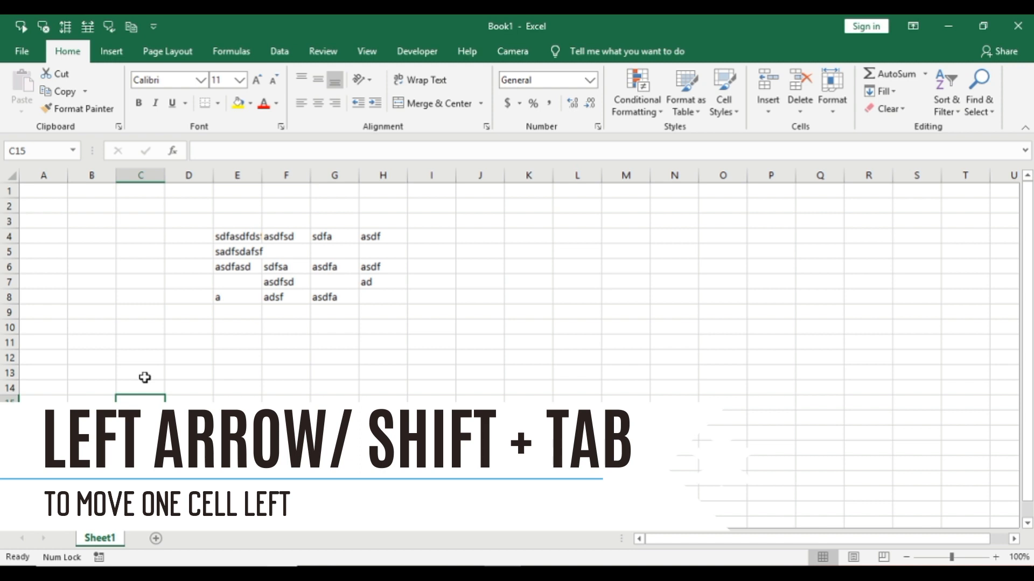
Move left along row 15 to A15, and then right one cell at a time to H15
{"action": "key", "text": "Left"}
{"action": "key", "text": "Left"}
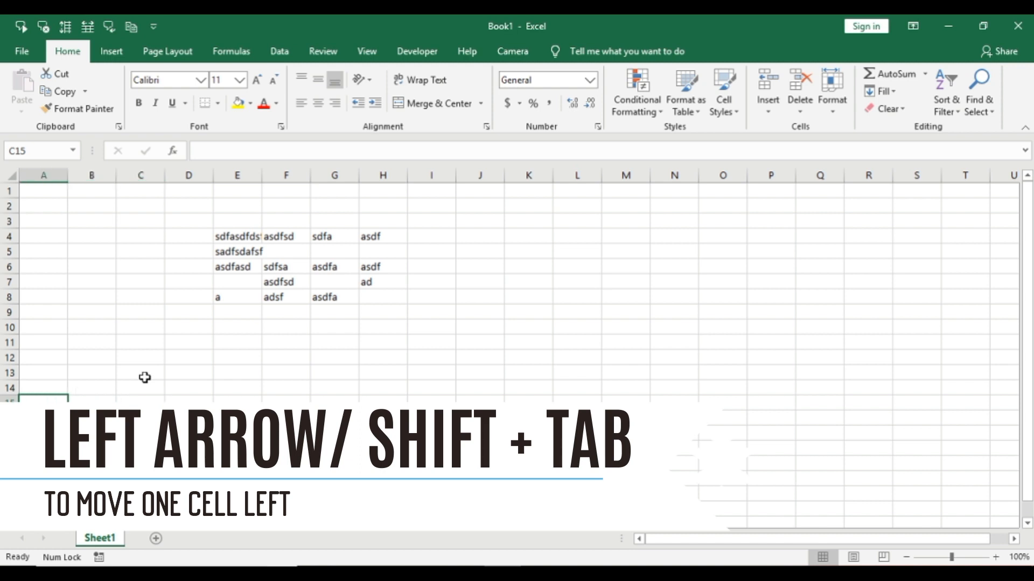
{"action": "key", "text": "Right"}
{"action": "key", "text": "Right"}
{"action": "key", "text": "Right"}
{"action": "key", "text": "Right"}
{"action": "key", "text": "Right"}
{"action": "key", "text": "Right"}
{"action": "key", "text": "Right"}
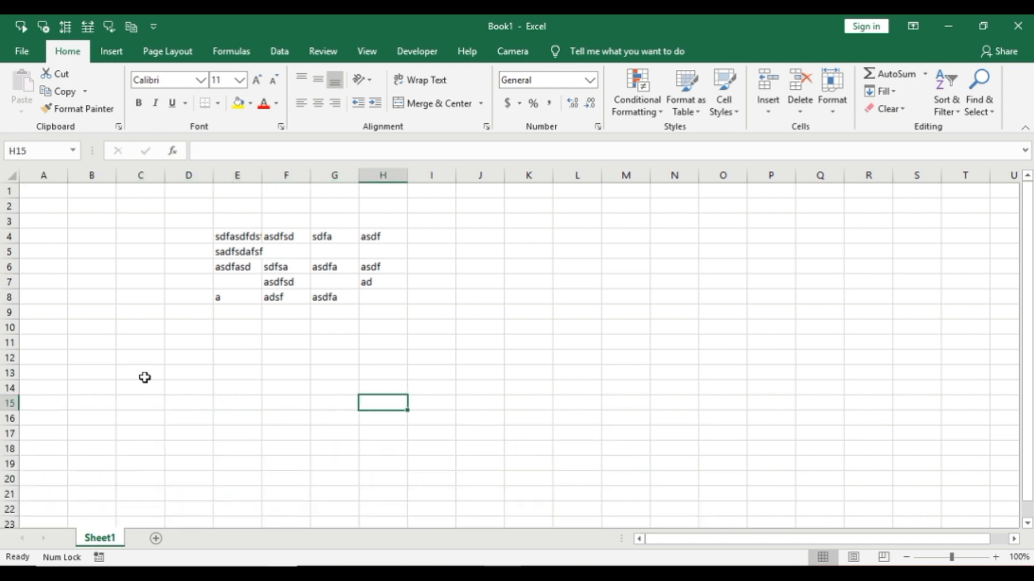
Step three cells left from H15 and move right along row 15 to L15
{"action": "key", "text": "Left"}
{"action": "key", "text": "Left"}
{"action": "key", "text": "Left"}
{"action": "key", "text": "Right"}
{"action": "key", "text": "Right"}
{"action": "key", "text": "Right"}
{"action": "key", "text": "Right"}
{"action": "key", "text": "Right"}
{"action": "key", "text": "Right"}
{"action": "key", "text": "Right"}
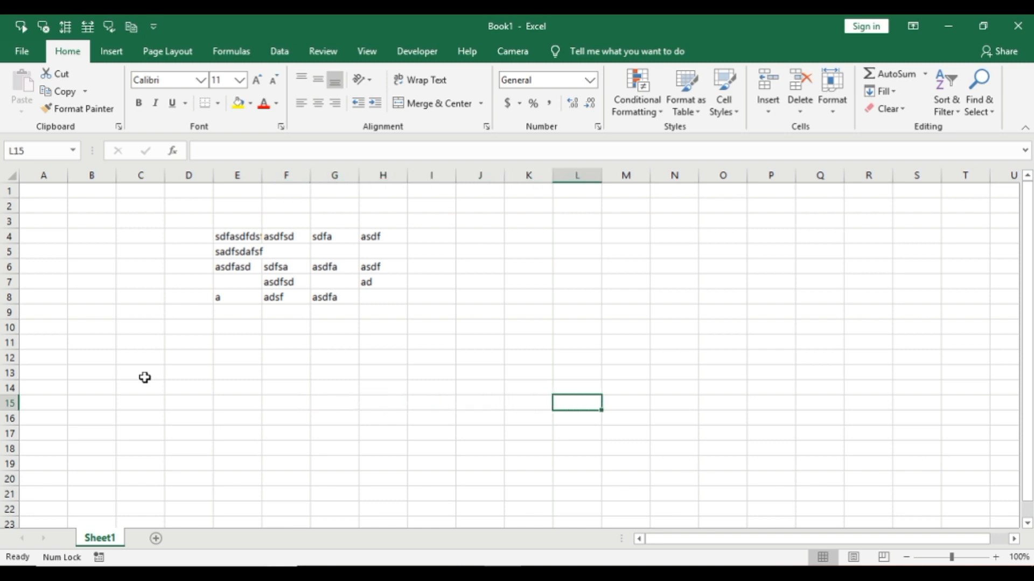
Move left along row 15 from L15 to A15 and step back to B15
{"action": "key", "text": "Left"}
{"action": "key", "text": "Left"}
{"action": "key", "text": "Left"}
{"action": "key", "text": "Left"}
{"action": "key", "text": "Left"}
{"action": "key", "text": "Left"}
{"action": "key", "text": "Left"}
{"action": "key", "text": "Left"}
{"action": "key", "text": "Left"}
{"action": "key", "text": "Left"}
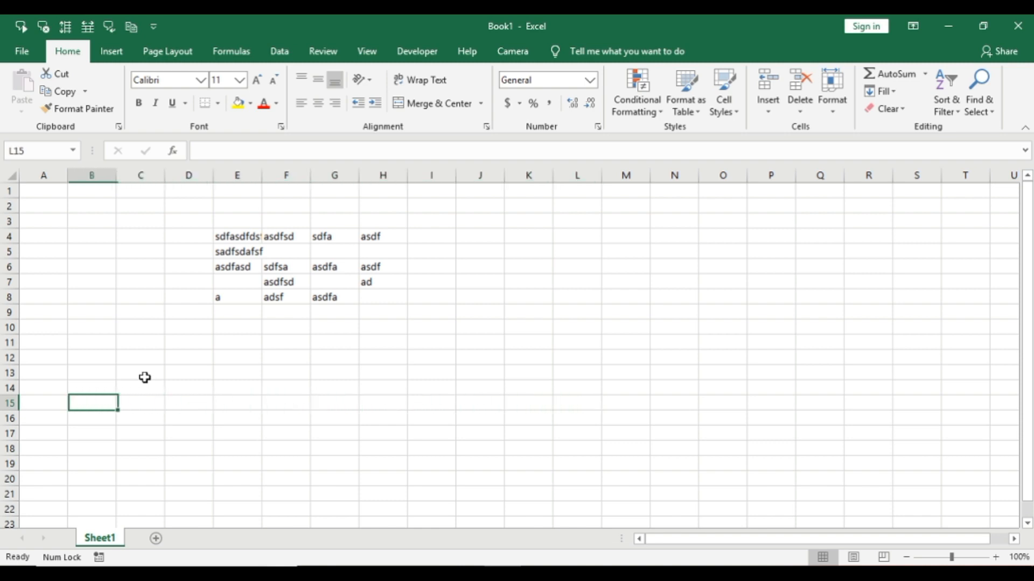
{"action": "key", "text": "Left"}
{"action": "key", "text": "Right"}
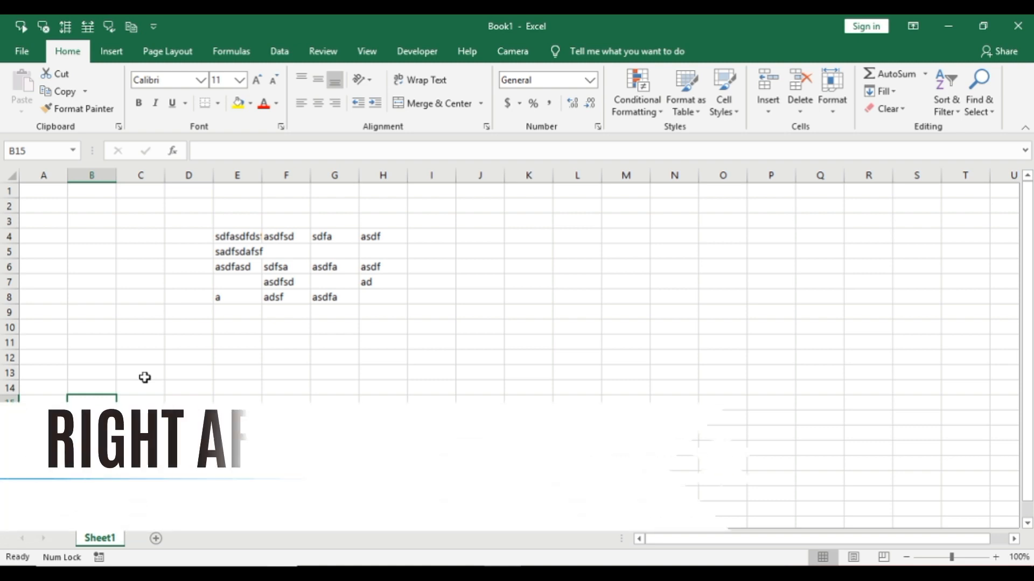
Move right along row 15 one cell at a time from B15 to O15
{"action": "key", "text": "Right"}
{"action": "key", "text": "Right"}
{"action": "key", "text": "Right"}
{"action": "key", "text": "Right"}
{"action": "key", "text": "Right"}
{"action": "key", "text": "Right"}
{"action": "key", "text": "Right"}
{"action": "key", "text": "Right"}
{"action": "key", "text": "Right"}
{"action": "key", "text": "Right"}
{"action": "key", "text": "Right"}
{"action": "key", "text": "Right"}
{"action": "key", "text": "Right"}
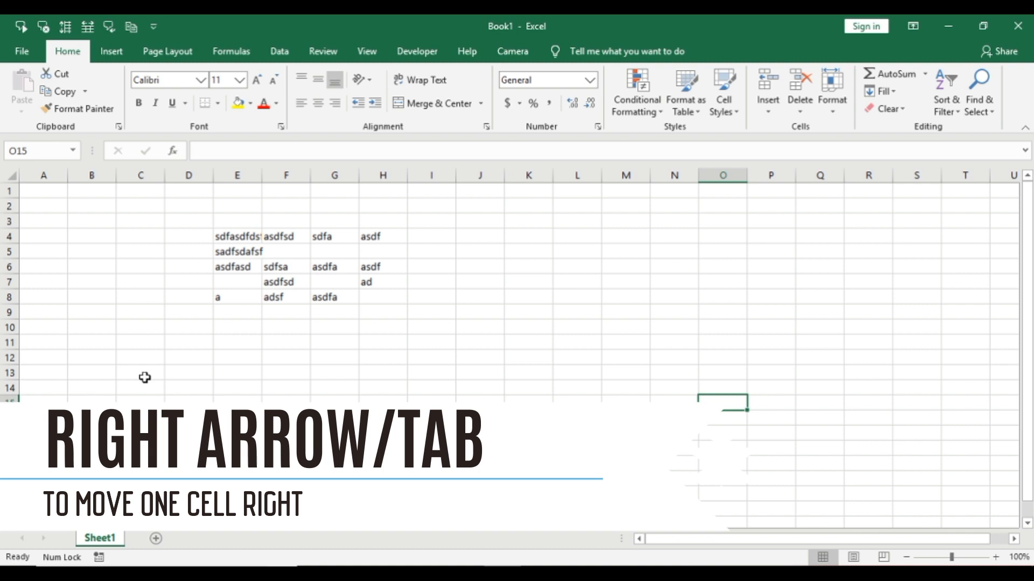
Continue right along row 15 beyond column R, and move back left one cell at a time towards column A
{"action": "key", "text": "Right"}
{"action": "key", "text": "Right"}
{"action": "key", "text": "Right"}
{"action": "key", "text": "Right"}
{"action": "key", "text": "Right"}
{"action": "key", "text": "Left"}
{"action": "key", "text": "Left"}
{"action": "key", "text": "Left"}
{"action": "key", "text": "Left"}
{"action": "key", "text": "Left"}
{"action": "key", "text": "Left"}
{"action": "key", "text": "Left"}
{"action": "key", "text": "Left"}
{"action": "key", "text": "Left"}
{"action": "key", "text": "Left"}
{"action": "key", "text": "Left"}
{"action": "key", "text": "Left"}
{"action": "key", "text": "Left"}
{"action": "key", "text": "Left"}
{"action": "key", "text": "Left"}
{"action": "key", "text": "Left"}
{"action": "key", "text": "Left"}
{"action": "key", "text": "Left"}
{"action": "key", "text": "Left"}
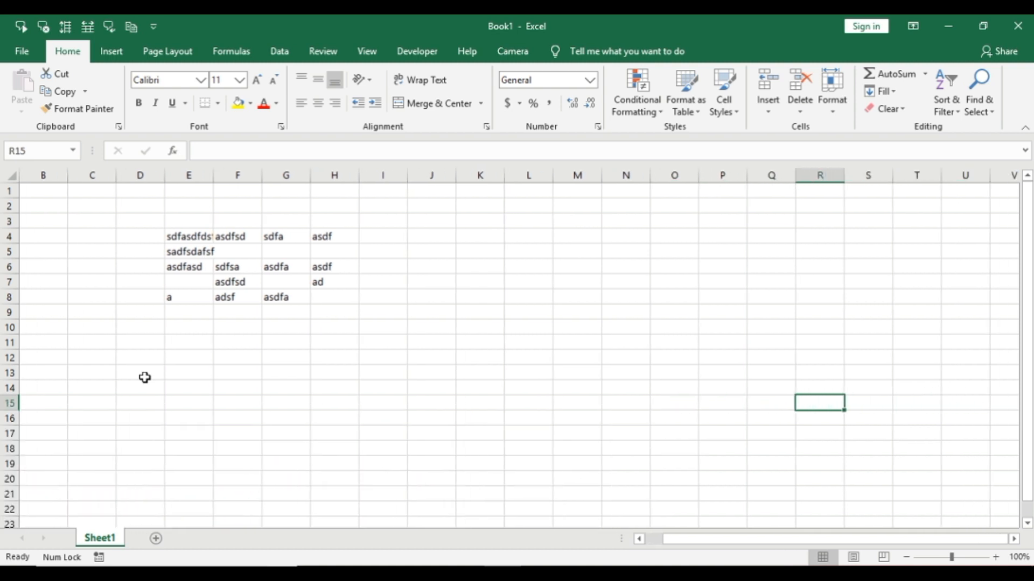
Move up column A one cell at a time from row 15 to A3
{"action": "key", "text": "Up"}
{"action": "key", "text": "Up"}
{"action": "key", "text": "Up"}
{"action": "key", "text": "Up"}
{"action": "key", "text": "Up"}
{"action": "key", "text": "Up"}
{"action": "key", "text": "Up"}
{"action": "key", "text": "Up"}
{"action": "key", "text": "Up"}
{"action": "key", "text": "Up"}
{"action": "key", "text": "Up"}
{"action": "key", "text": "Up"}
Move down column A one window at a time from A3 to A113
{"action": "key", "text": "Page_Down"}
{"action": "key", "text": "Page_Down"}
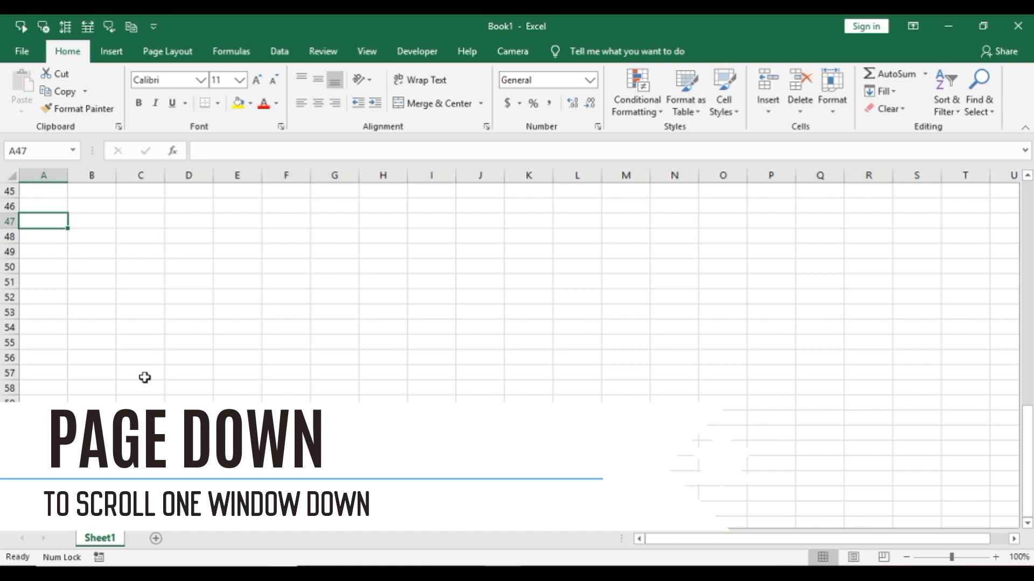
{"action": "key", "text": "Page_Down"}
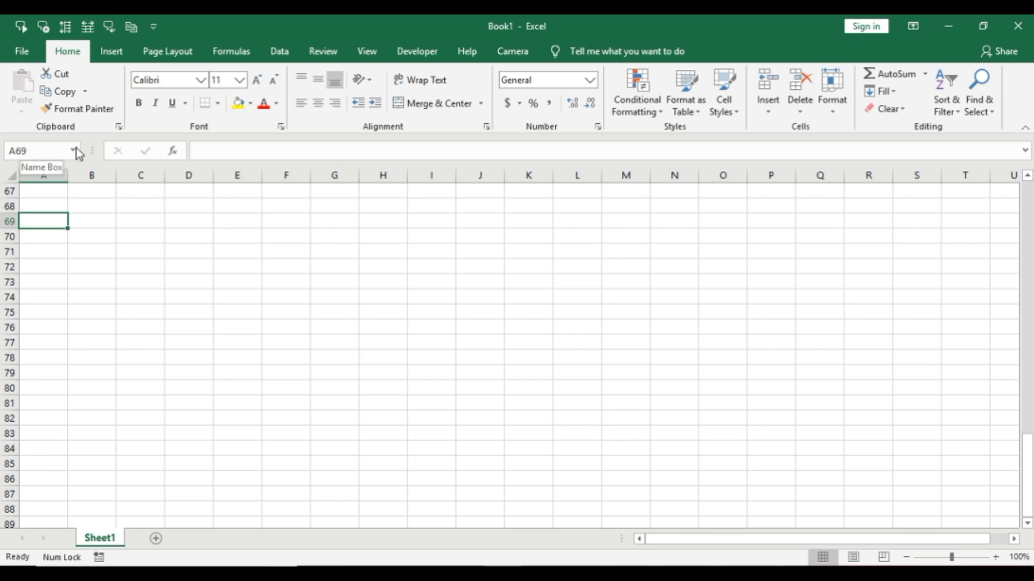
{"action": "key", "text": "Page_Down"}
{"action": "key", "text": "Page_Down"}
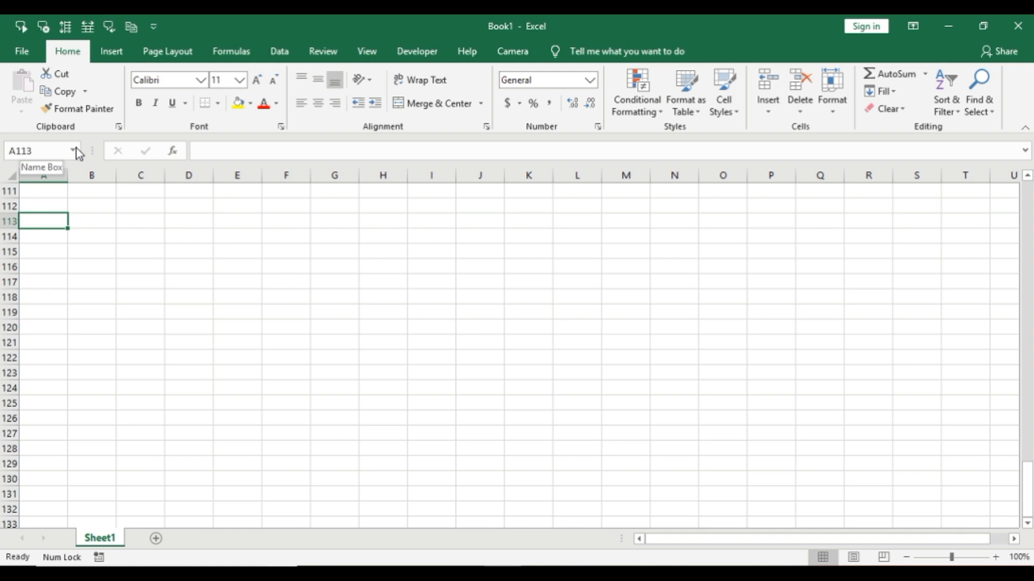
Move back up column A one window at a time from A113 to A3
{"action": "key", "text": "Page_Up"}
{"action": "key", "text": "Page_Up"}
{"action": "key", "text": "Page_Up"}
{"action": "key", "text": "Page_Up"}
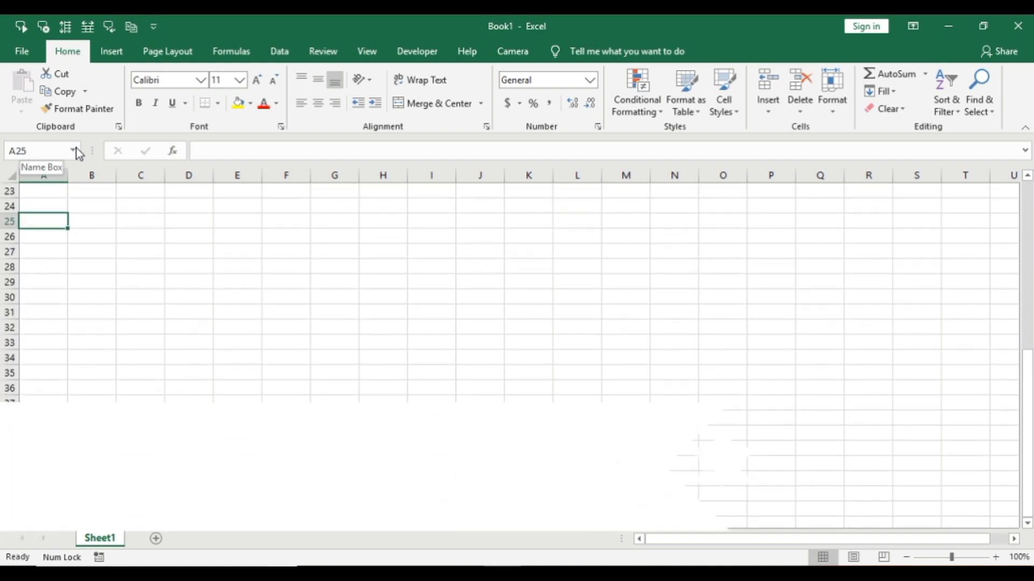
{"action": "key", "text": "Page_Up"}
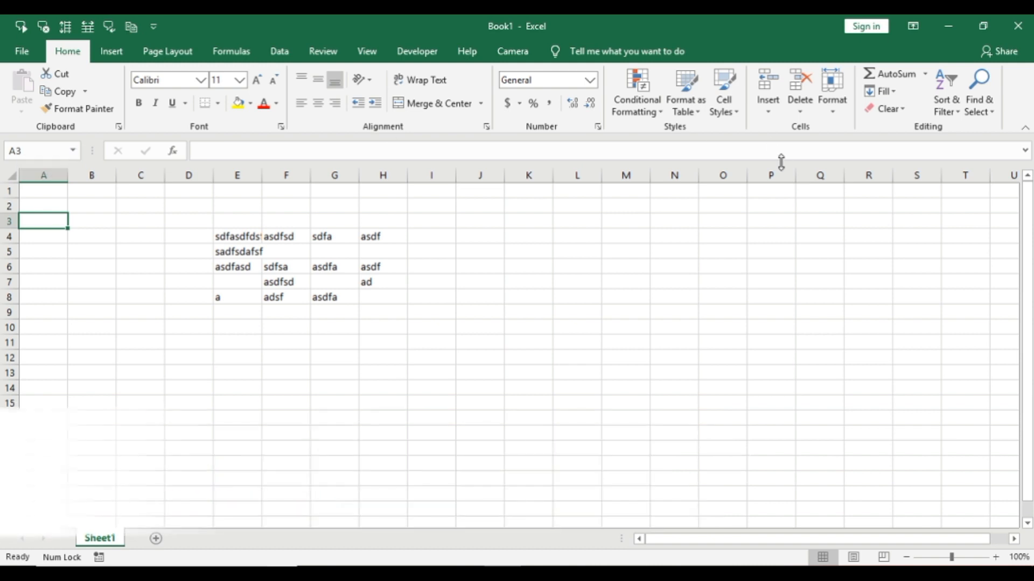
Move right along row 3 one window at a time from A3 to beyond column CW
{"action": "key", "text": "alt"}
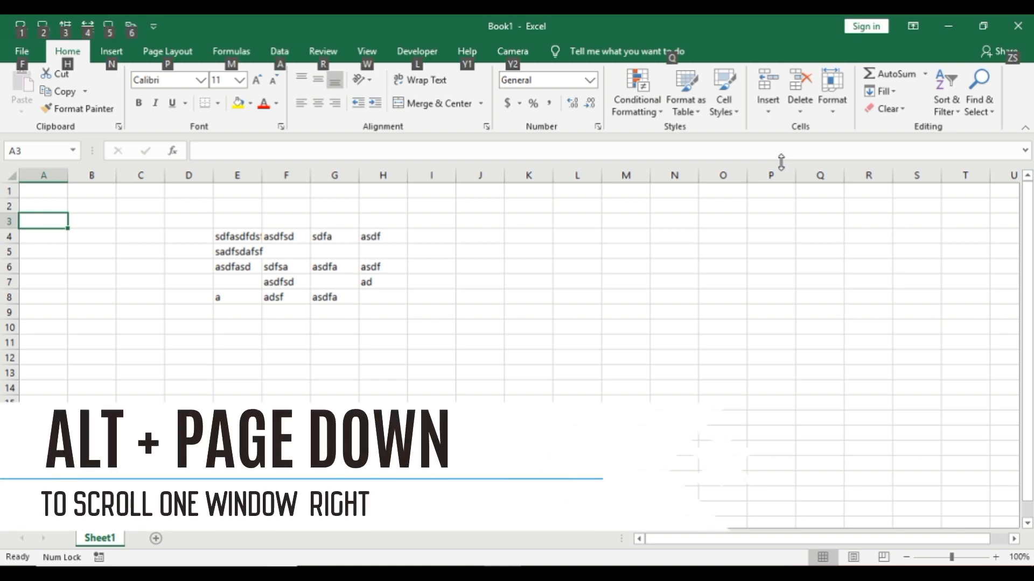
{"action": "key", "text": "alt"}
{"action": "key", "text": "alt+Page_Down"}
{"action": "key", "text": "alt+Page_Down"}
{"action": "key", "text": "alt+Page_Down"}
{"action": "key", "text": "alt+Page_Down"}
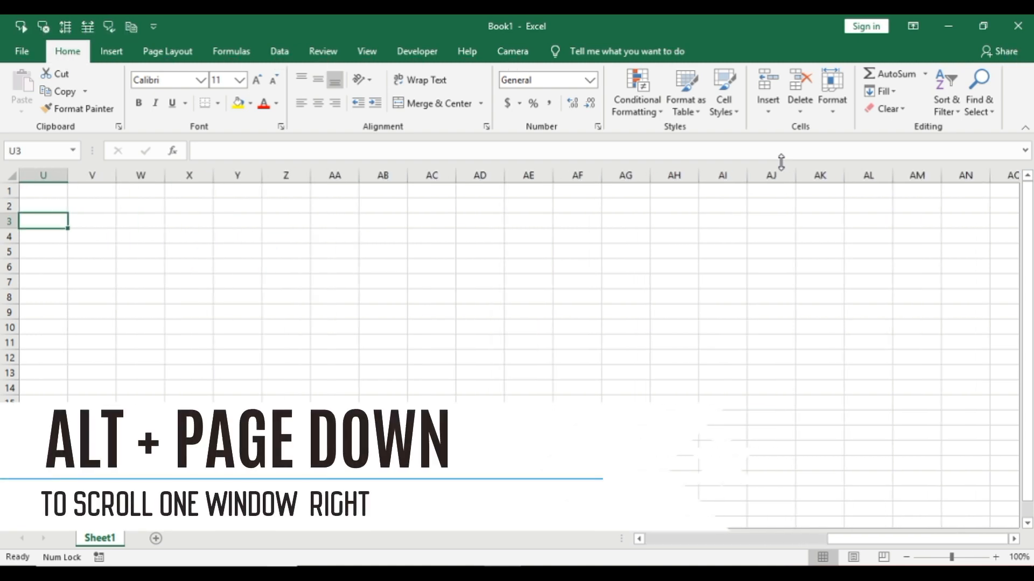
{"action": "key", "text": "alt+Page_Down"}
{"action": "key", "text": "alt+Page_Down"}
{"action": "key", "text": "alt+Page_Down"}
{"action": "key", "text": "alt+Page_Down"}
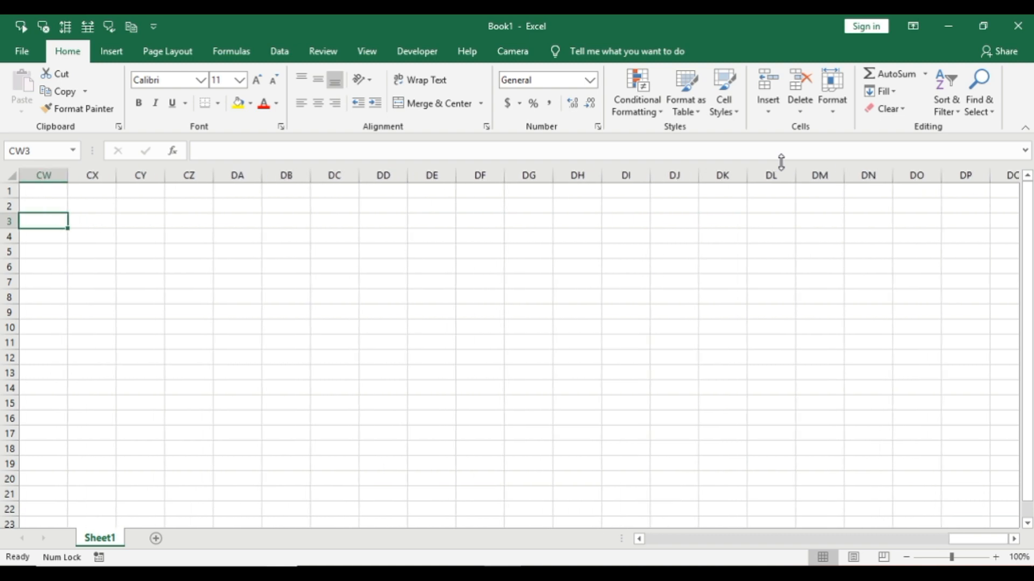
Move back left along row 3 one window at a time to A3
{"action": "key", "text": "alt+Page_Up"}
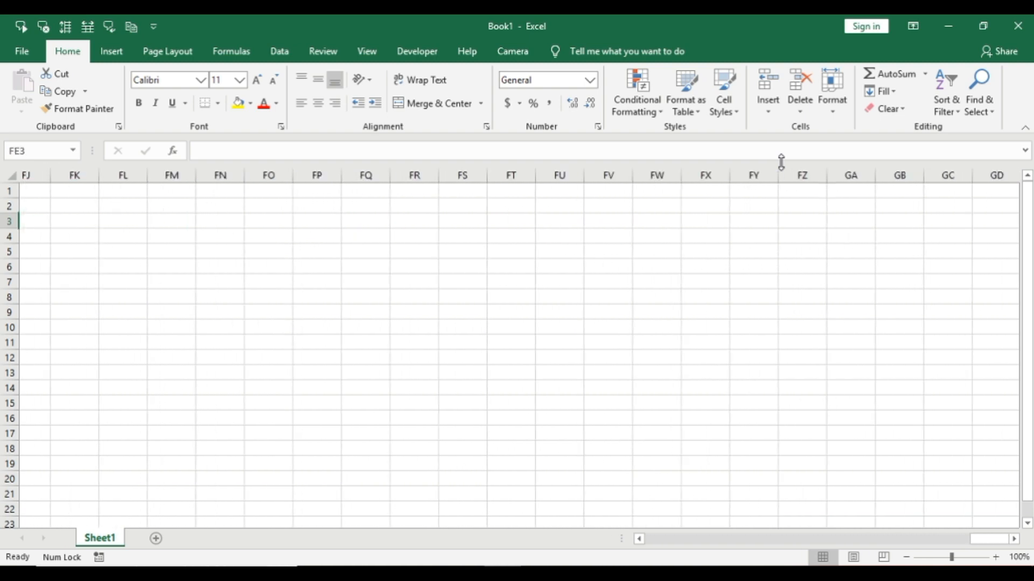
{"action": "key", "text": "alt+Page_Up"}
{"action": "key", "text": "alt+Page_Up"}
{"action": "key", "text": "alt+Page_Up"}
{"action": "key", "text": "alt+Page_Up"}
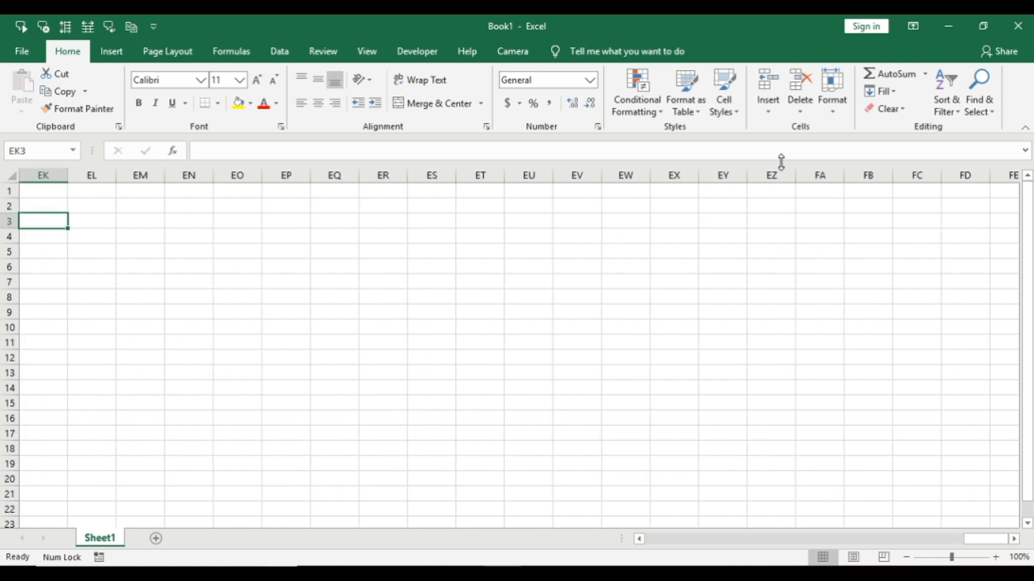
{"action": "key", "text": "alt+Page_Up"}
{"action": "key", "text": "alt+Page_Up"}
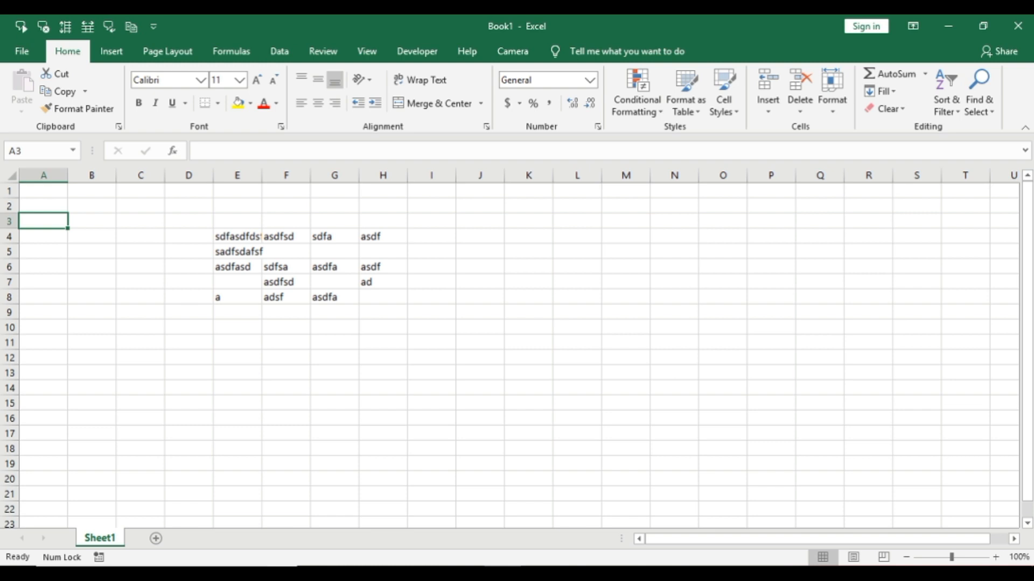
Turn on Scroll Lock and scroll the view right one column at a time until column F comes first, keeping A3 active
{"action": "key", "text": "Scroll_Lock"}
{"action": "key", "text": "Right"}
{"action": "key", "text": "Right"}
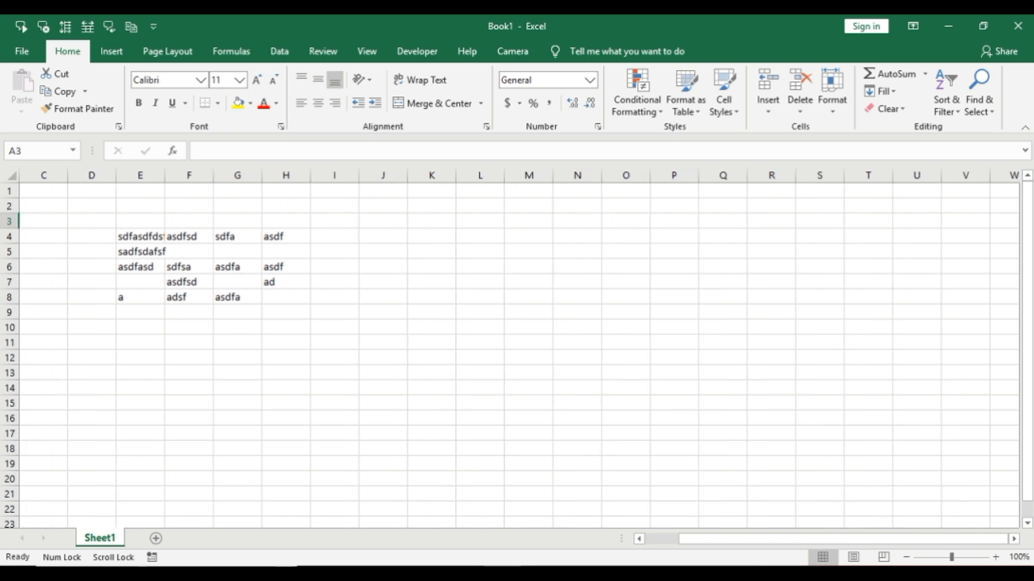
{"action": "key", "text": "Right"}
{"action": "key", "text": "Right"}
{"action": "key", "text": "Right"}
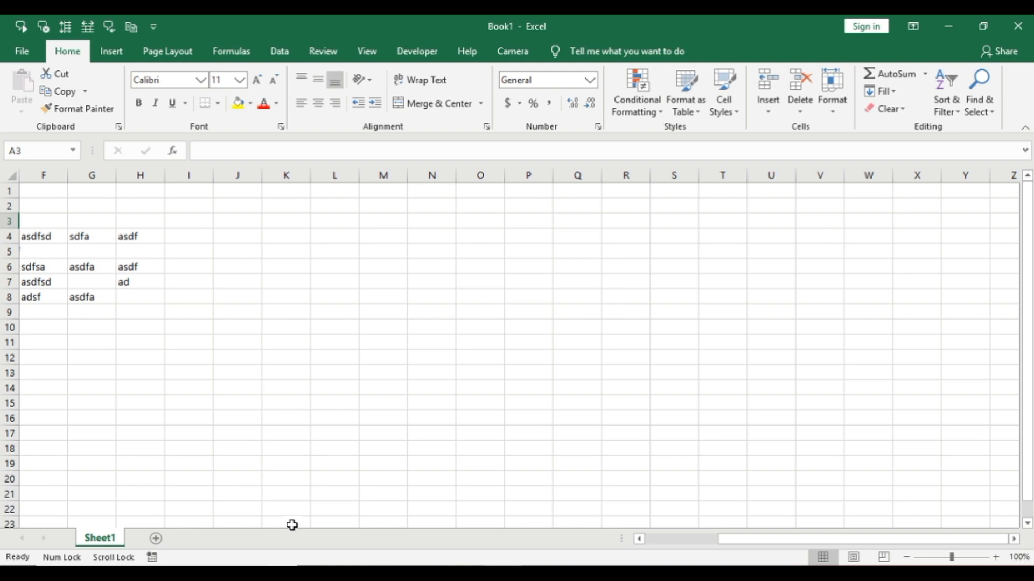
With Scroll Lock on, scroll the view left to column B, and scroll down two rows and back up to row 1
{"action": "key", "text": "Left"}
{"action": "key", "text": "Left"}
{"action": "key", "text": "Left"}
{"action": "key", "text": "Left"}
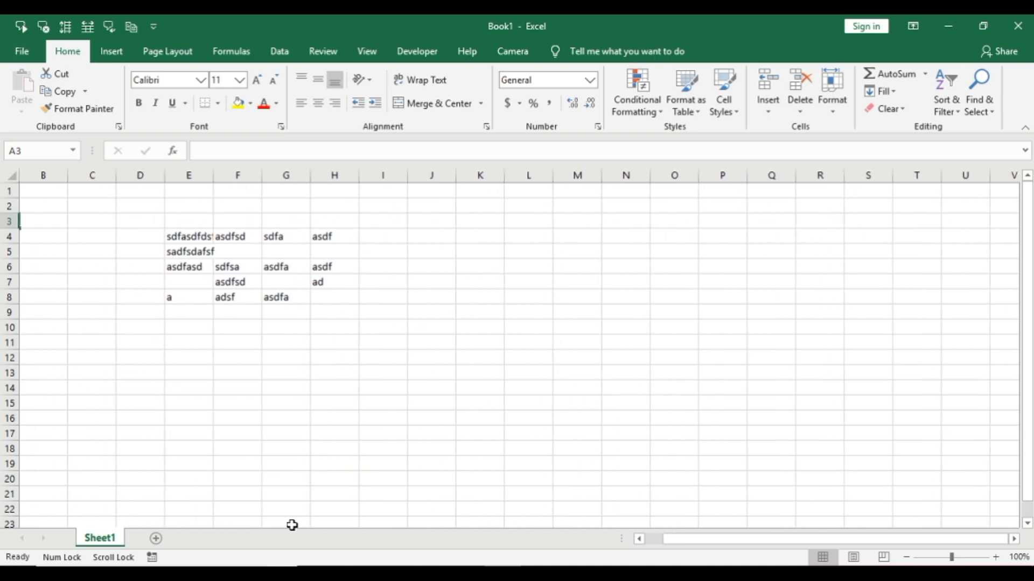
{"action": "key", "text": "Down"}
{"action": "key", "text": "Down"}
{"action": "key", "text": "Up"}
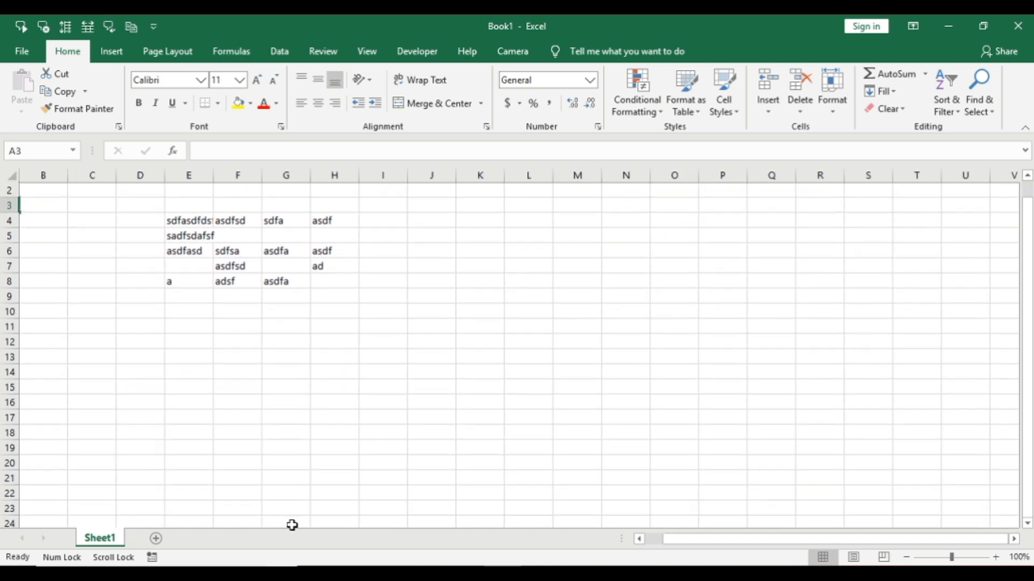
{"action": "key", "text": "Up"}
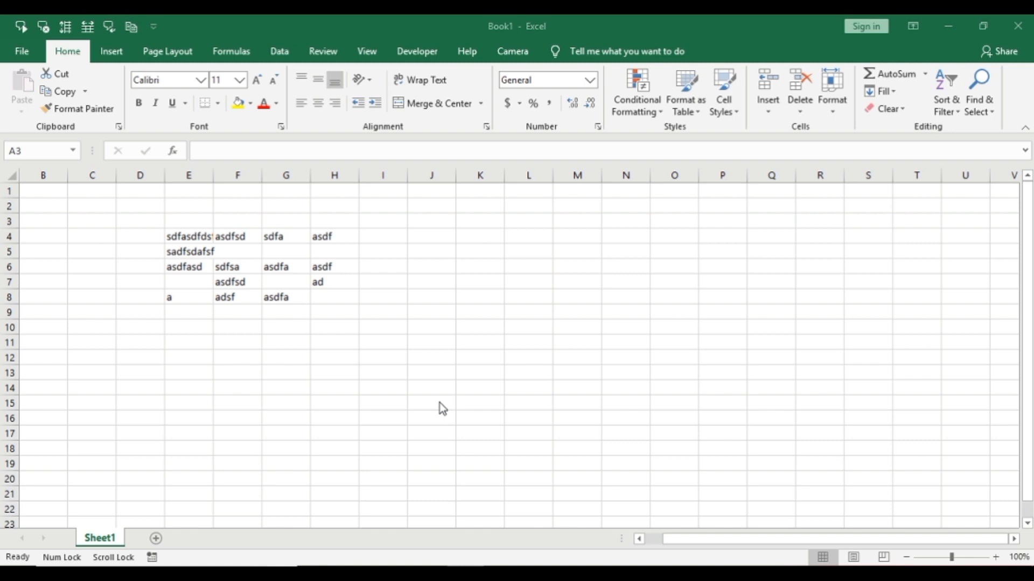
Turn off Scroll Lock and select cell I6, followed by cell K6
{"action": "key", "text": "Scroll_Lock"}
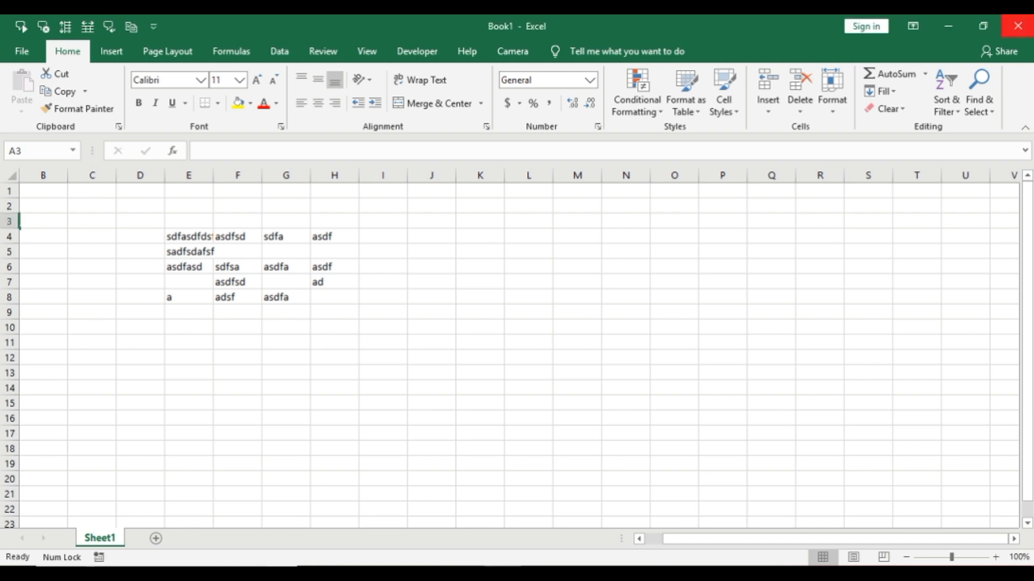
{"action": "left_click", "coordinate": [383, 266]}
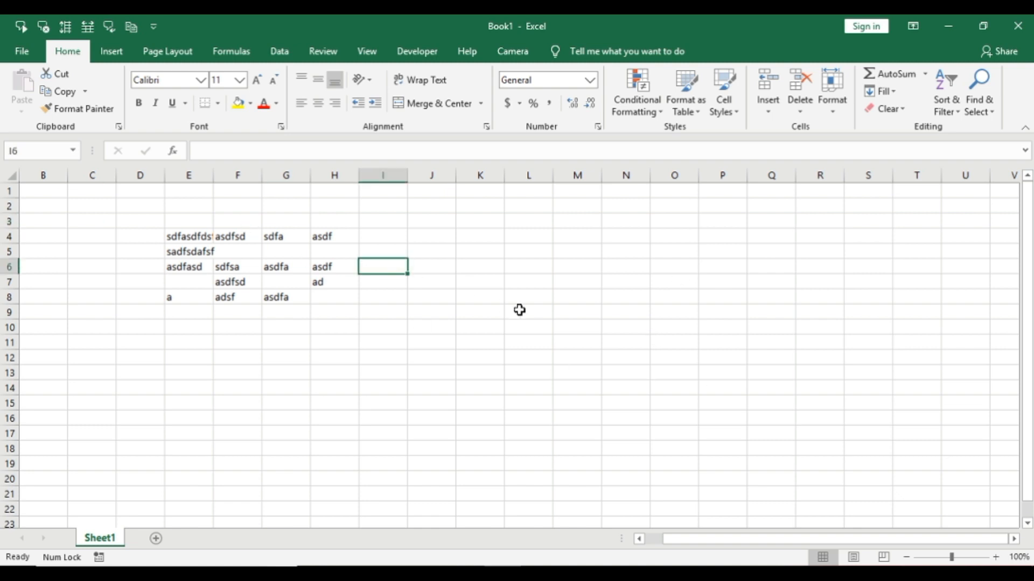
{"action": "left_click", "coordinate": [498, 265]}
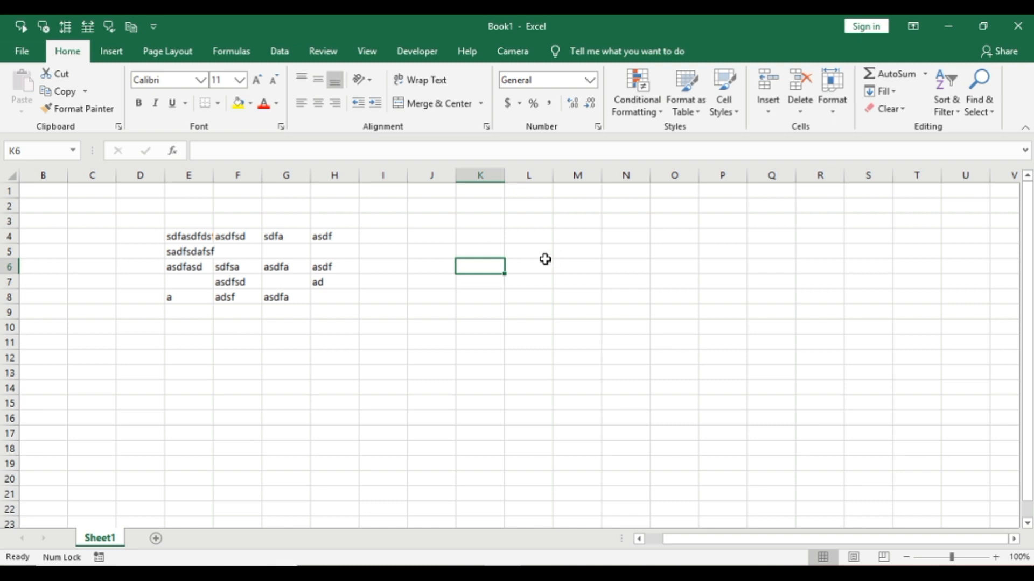
Select the sample data range E4:H8, and clear the selection by choosing K6 and I4
{"action": "left_click_drag", "start_coordinate": [176, 240], "coordinate": [325, 302]}
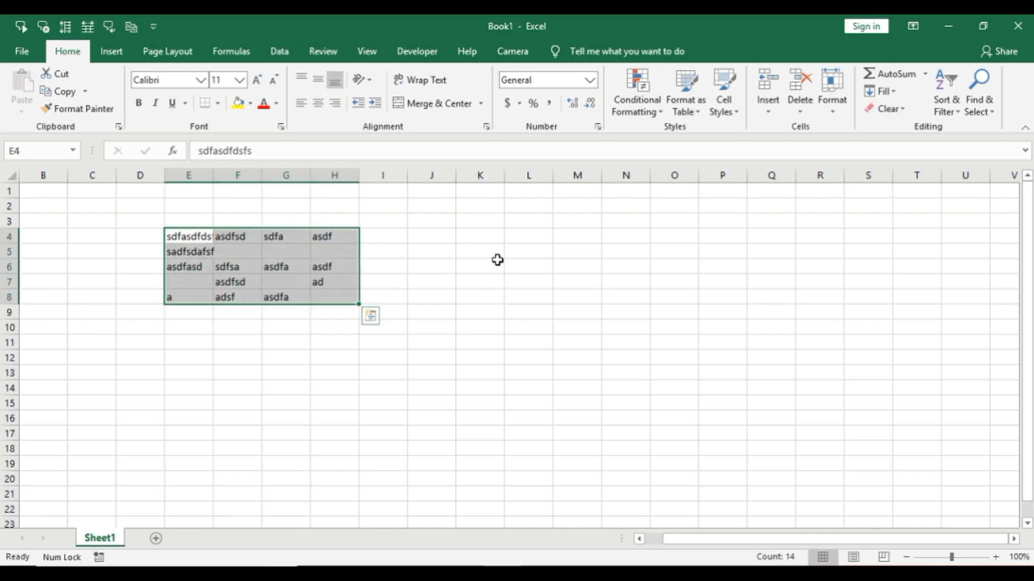
{"action": "left_click", "coordinate": [496, 262]}
{"action": "left_click", "coordinate": [396, 235]}
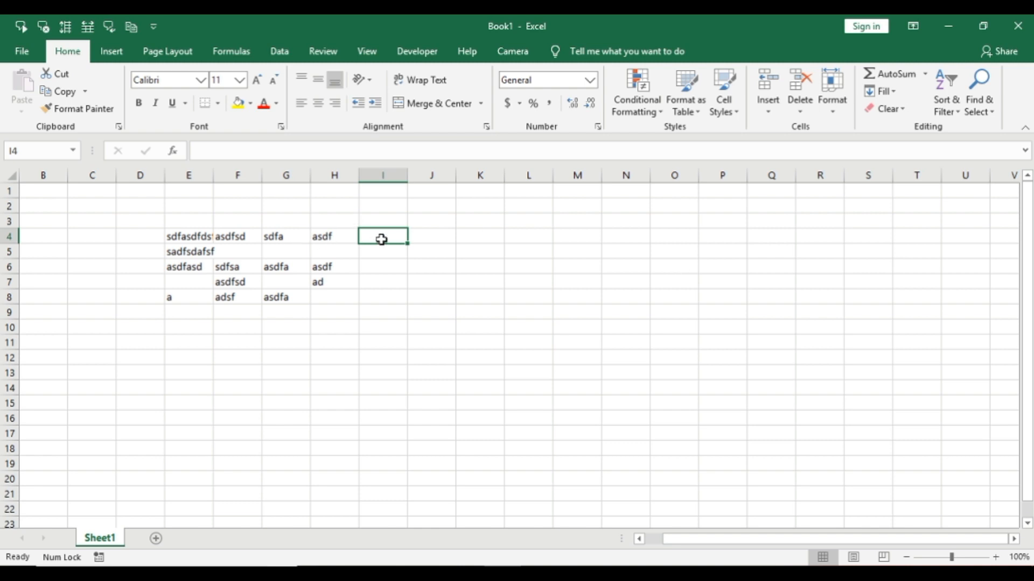
Scroll the worksheet horizontally to column A and back right, and vertically down past row 31 and up again
{"action": "left_click_drag", "start_coordinate": [942, 544], "coordinate": [743, 539]}
{"action": "left_click_drag", "start_coordinate": [877, 535], "coordinate": [731, 548]}
{"action": "left_click", "coordinate": [1012, 539]}
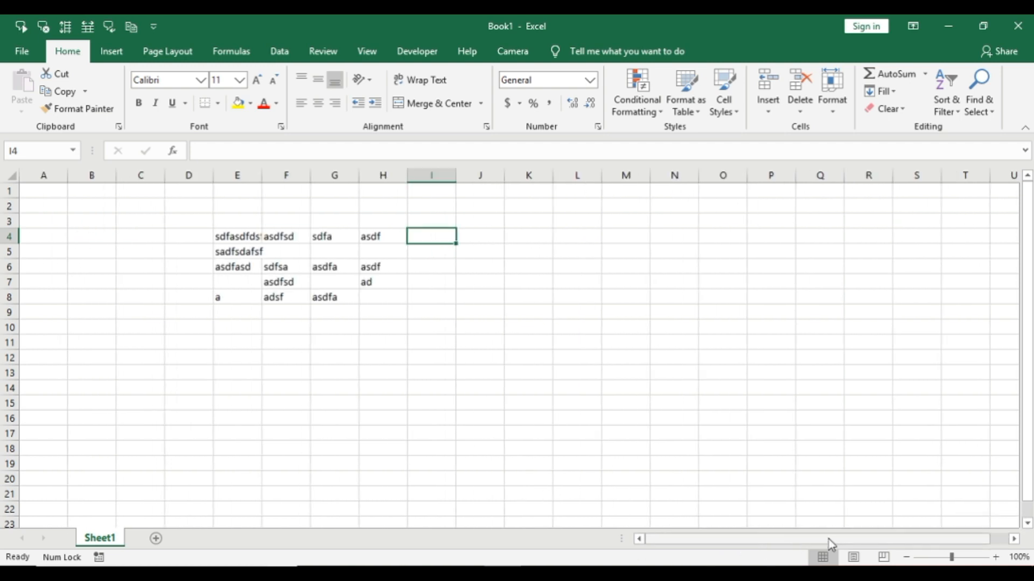
{"action": "left_click_drag", "start_coordinate": [1013, 540], "coordinate": [1028, 523]}
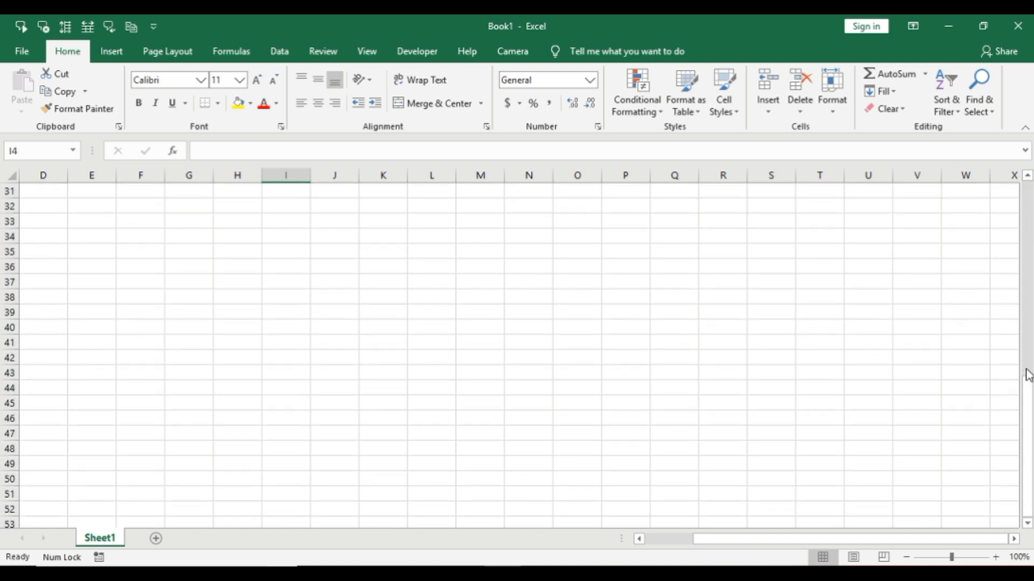
{"action": "left_click", "coordinate": [1028, 376]}
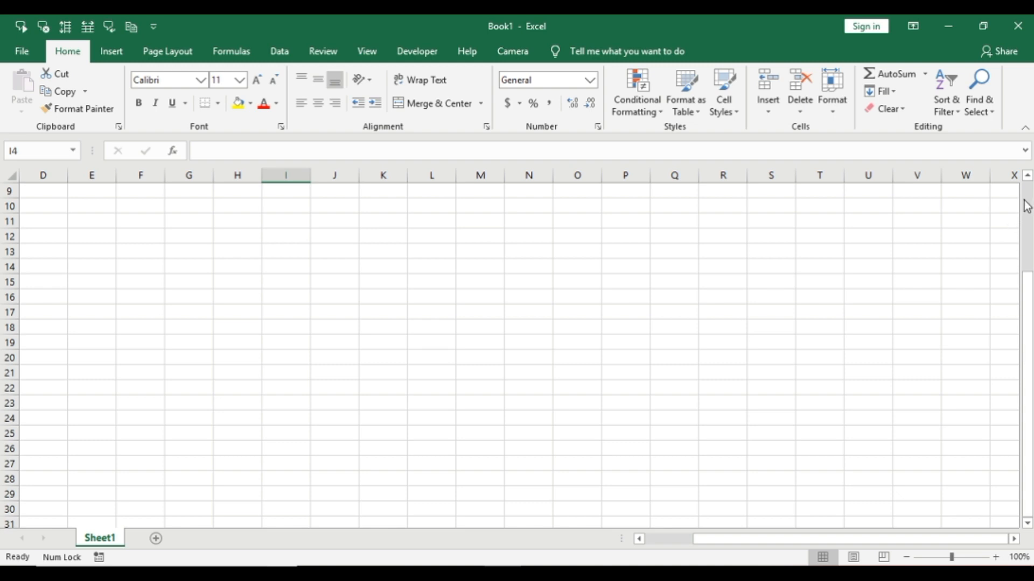
{"action": "left_click", "coordinate": [1027, 207]}
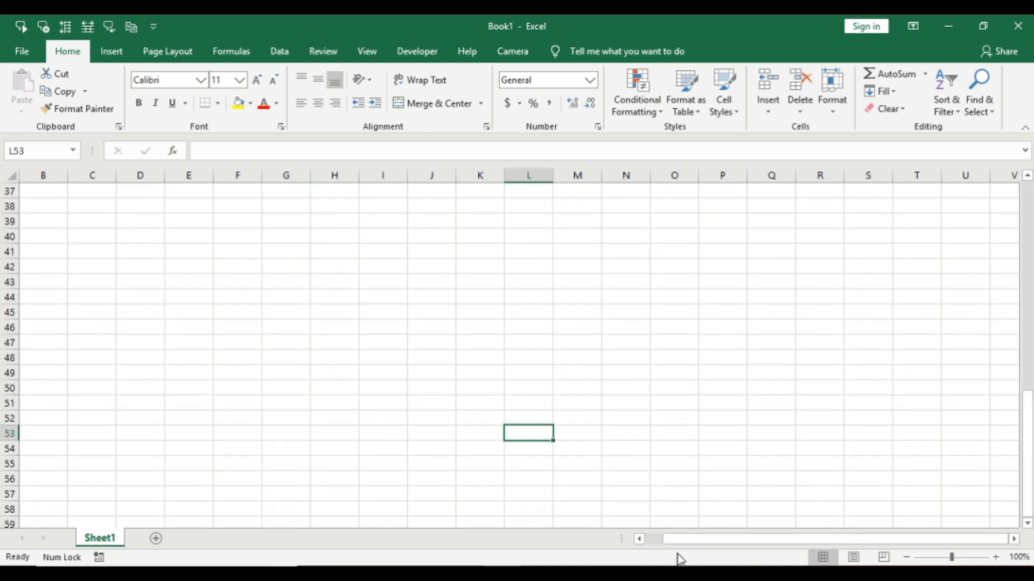
Select cell Q47 and move up three cells to Q44
{"action": "left_click", "coordinate": [774, 345]}
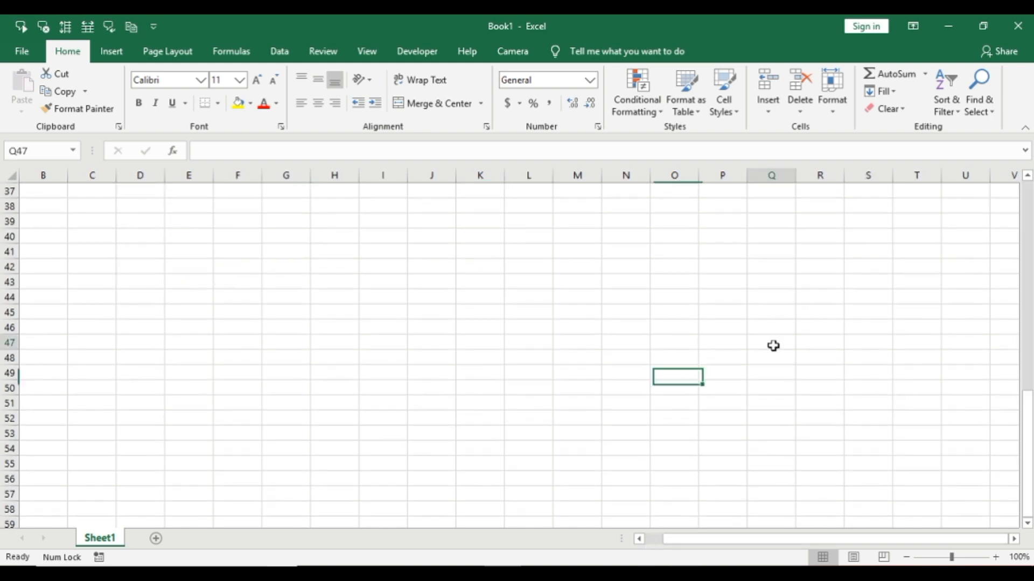
{"action": "key", "text": "Up"}
{"action": "key", "text": "Up"}
{"action": "key", "text": "Up"}
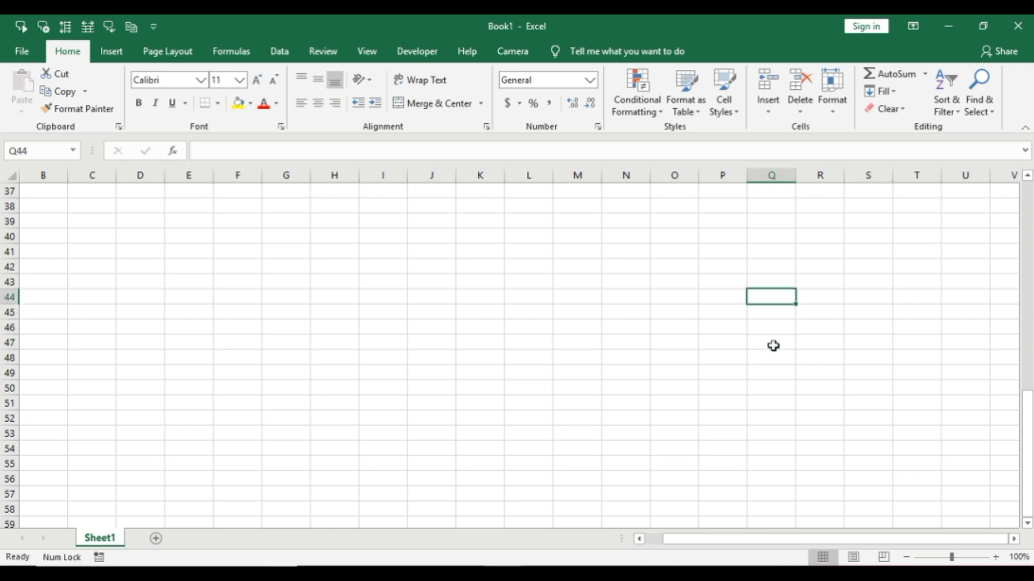
Move right along row 44 one cell at a time from Q44 to BB44
{"action": "key", "text": "Right"}
{"action": "key", "text": "Right"}
{"action": "key", "text": "Right"}
{"action": "key", "text": "Right"}
{"action": "key", "text": "Right"}
{"action": "key", "text": "Right"}
{"action": "key", "text": "Right"}
{"action": "key", "text": "Right"}
{"action": "key", "text": "Right"}
{"action": "key", "text": "Right"}
{"action": "key", "text": "Right"}
{"action": "key", "text": "Right"}
{"action": "key", "text": "Right"}
{"action": "key", "text": "Right"}
{"action": "key", "text": "Right"}
{"action": "key", "text": "Right"}
{"action": "key", "text": "Right"}
{"action": "key", "text": "Right"}
{"action": "key", "text": "Right"}
{"action": "key", "text": "Right"}
{"action": "key", "text": "Right"}
{"action": "key", "text": "Right"}
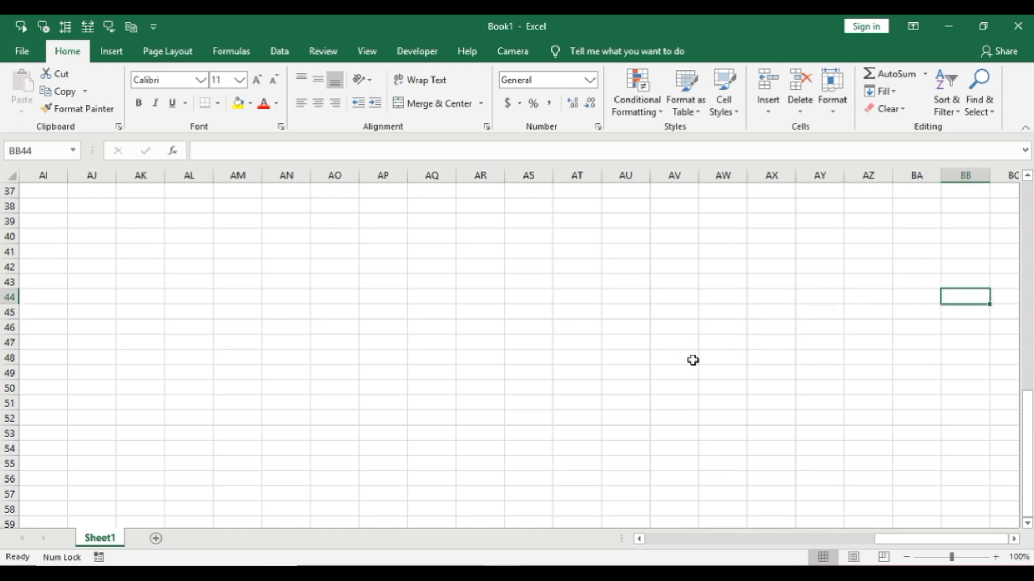
Jump the view to the left edge and top of the worksheet, keeping BB44 active
{"action": "left_click_drag", "start_coordinate": [907, 535], "coordinate": [940, 560]}
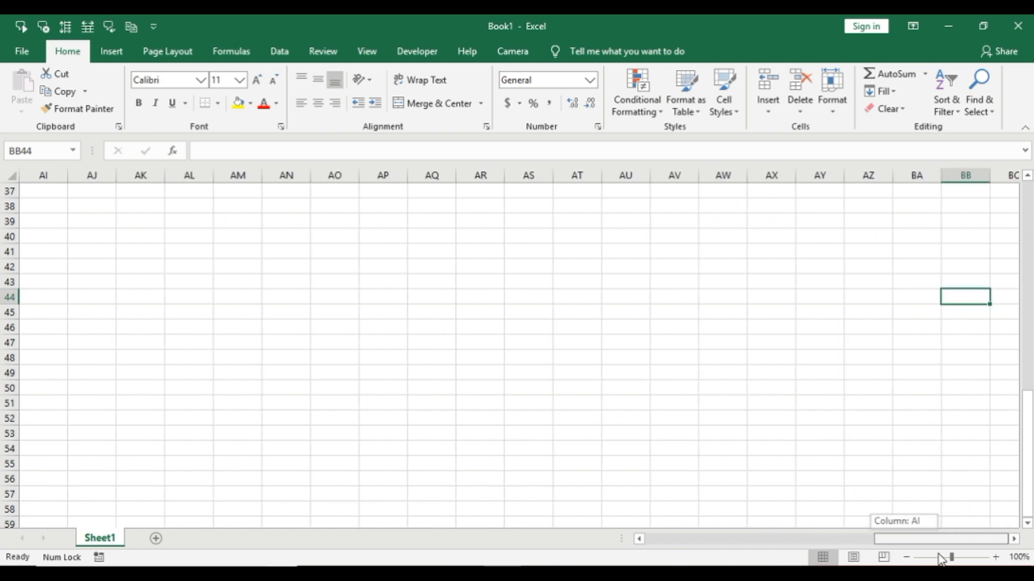
{"action": "right_click", "coordinate": [657, 542]}
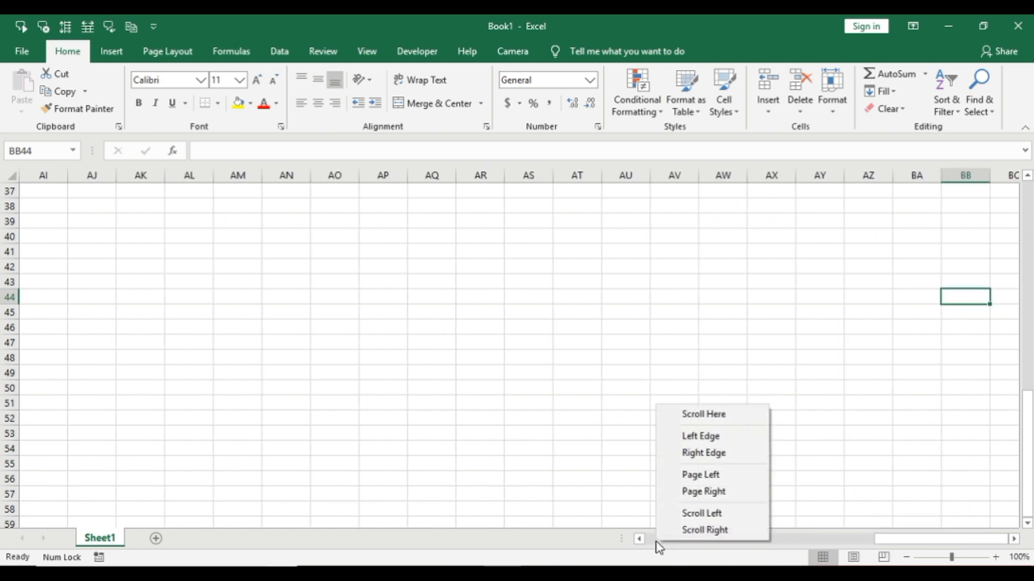
{"action": "left_click", "coordinate": [718, 437]}
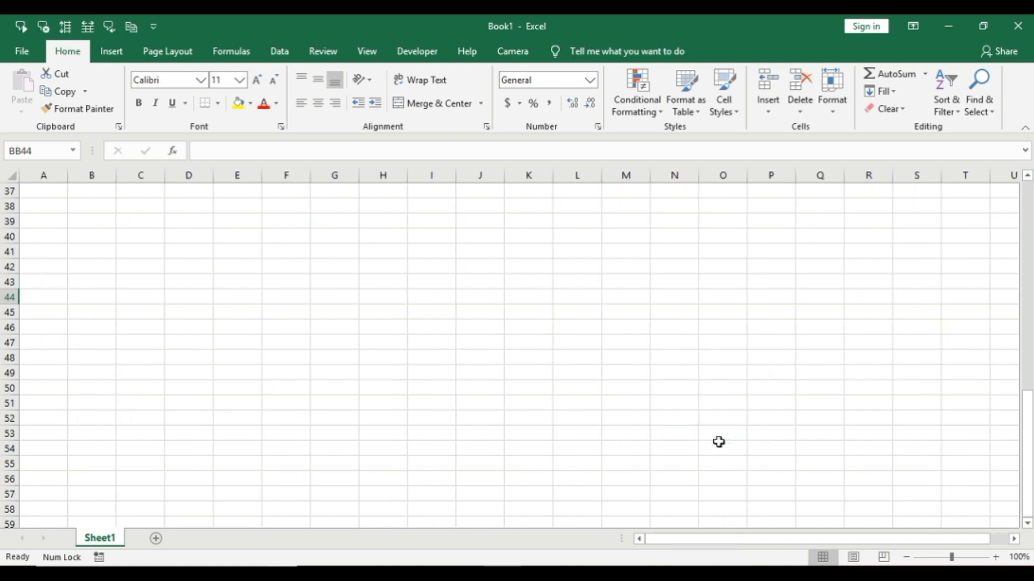
{"action": "right_click", "coordinate": [1028, 195]}
{"action": "left_click", "coordinate": [976, 220]}
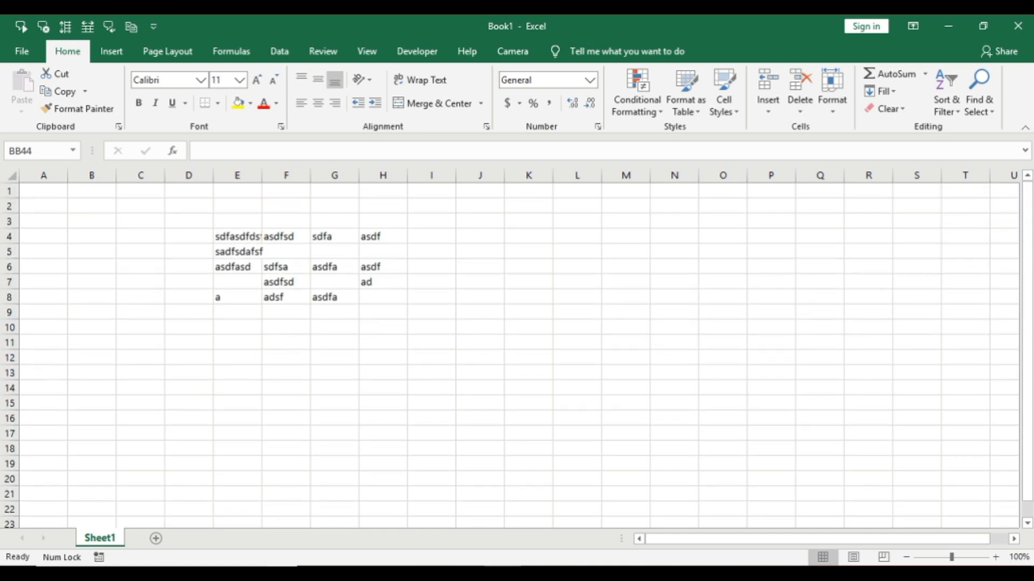
Try to jump the worksheet view to the bottom and then back to the top using the vertical scroll options
{"action": "right_click", "coordinate": [1027, 511]}
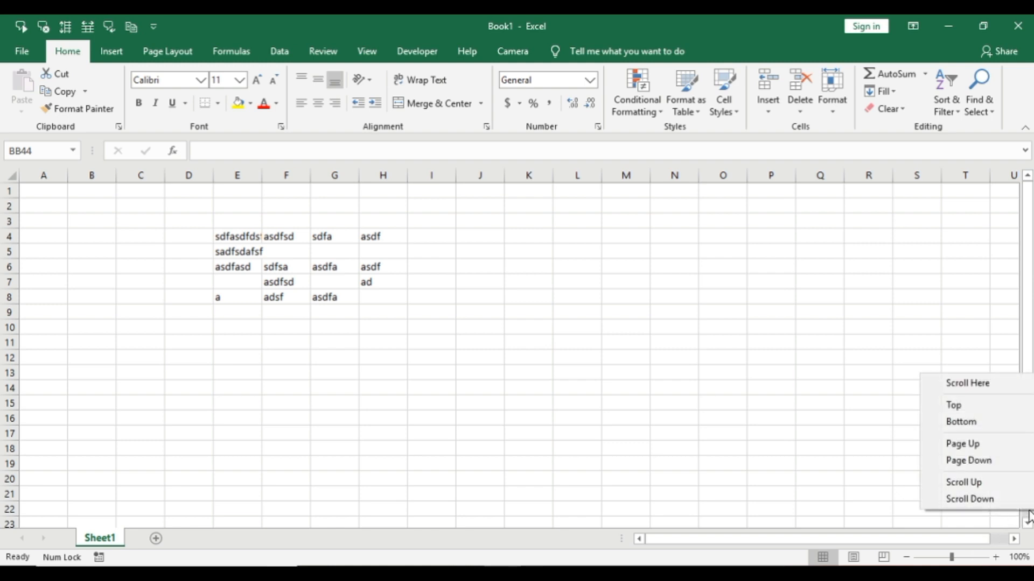
{"action": "left_click", "coordinate": [973, 423]}
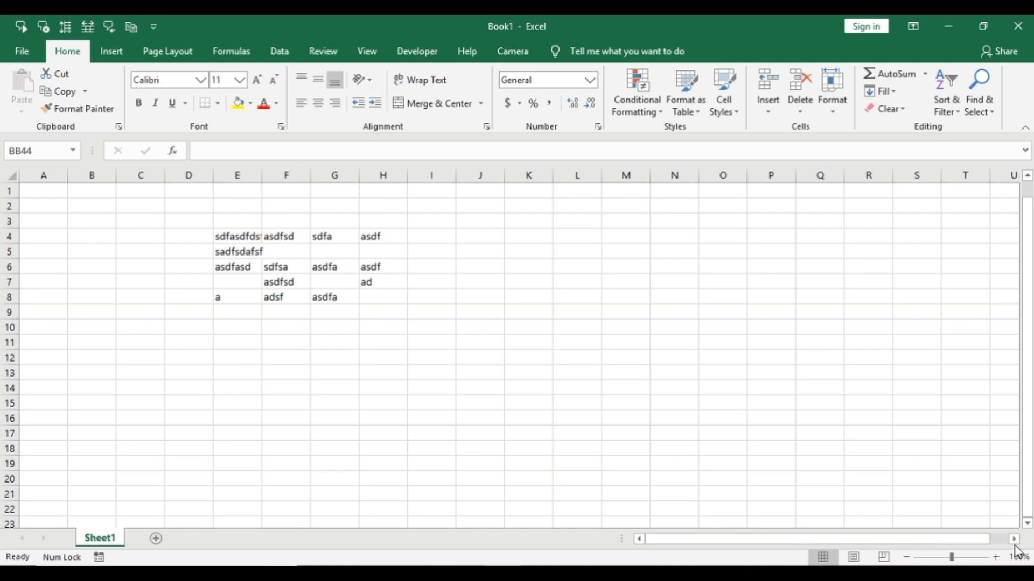
{"action": "right_click", "coordinate": [1026, 189]}
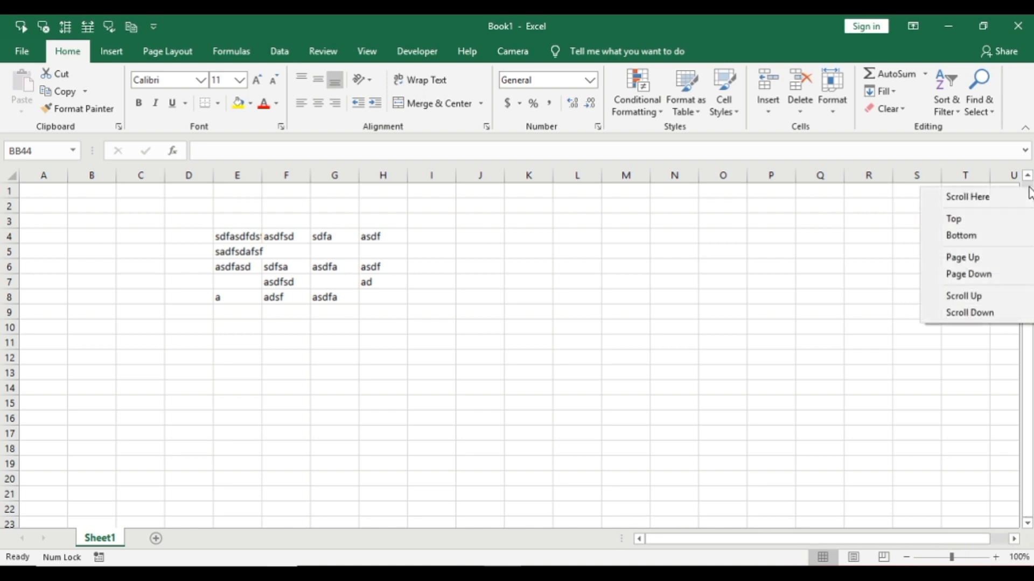
{"action": "left_click", "coordinate": [993, 221]}
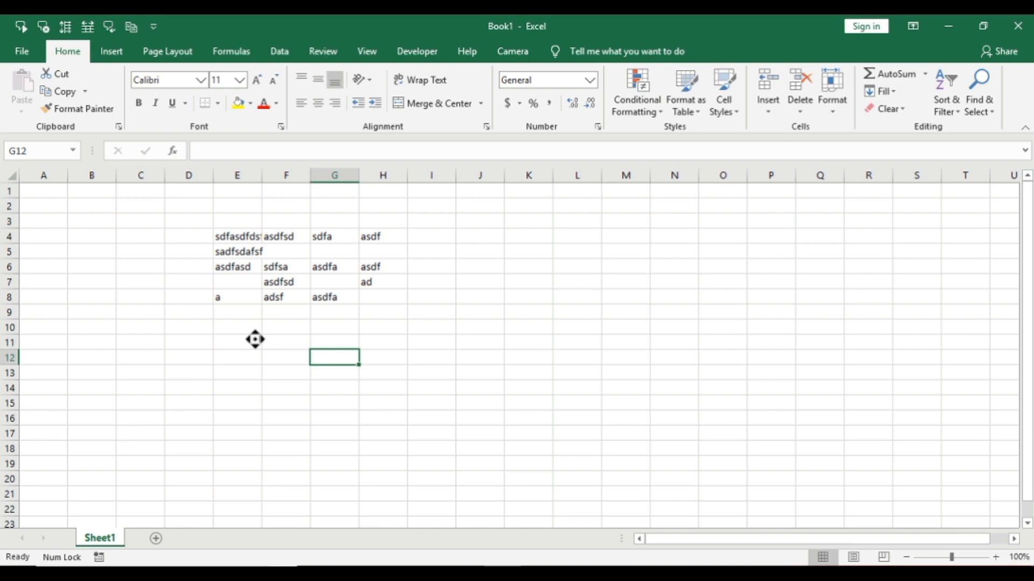
Auto-scroll through the worksheet around the sample data and select cell J11
{"action": "scroll", "coordinate": [256, 339], "scroll_direction": "down", "scroll_amount": 1}
{"action": "middle_click", "coordinate": [248, 208]}
{"action": "key", "text": "alt+Tab"}
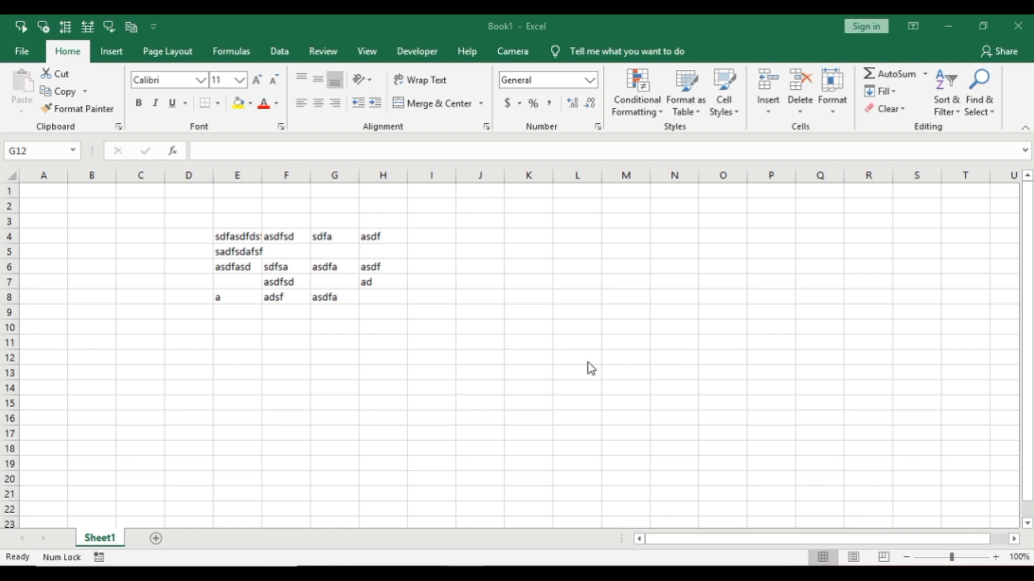
{"action": "key", "text": "alt+Tab"}
{"action": "left_click", "coordinate": [479, 345]}
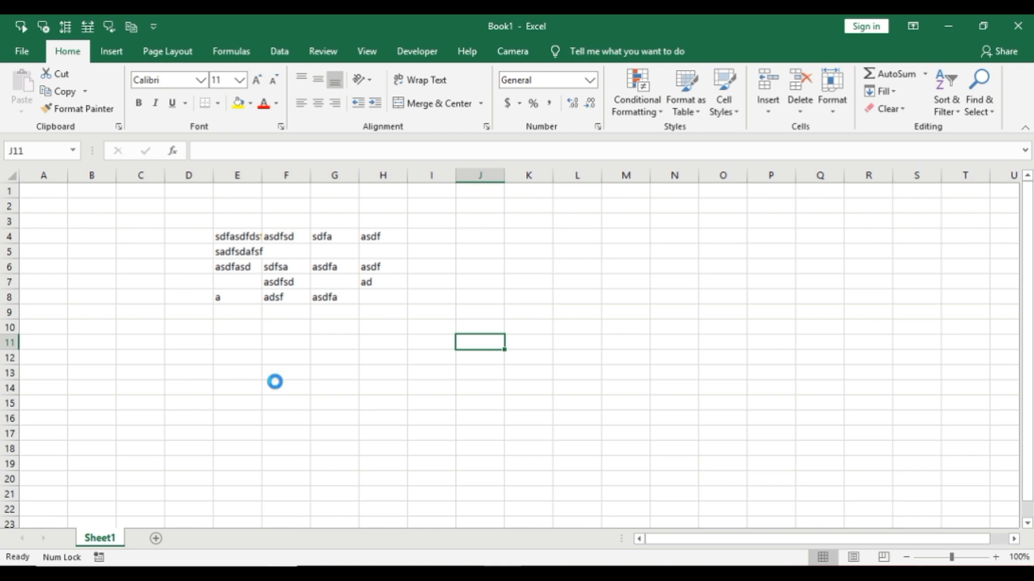
Zoom the worksheet out to 55%, in to 130%, and return it to 100%
{"action": "scroll", "coordinate": [274, 382], "scroll_direction": "down", "scroll_amount": 1}
{"action": "scroll", "coordinate": [275, 381], "scroll_direction": "down", "scroll_amount": 2}
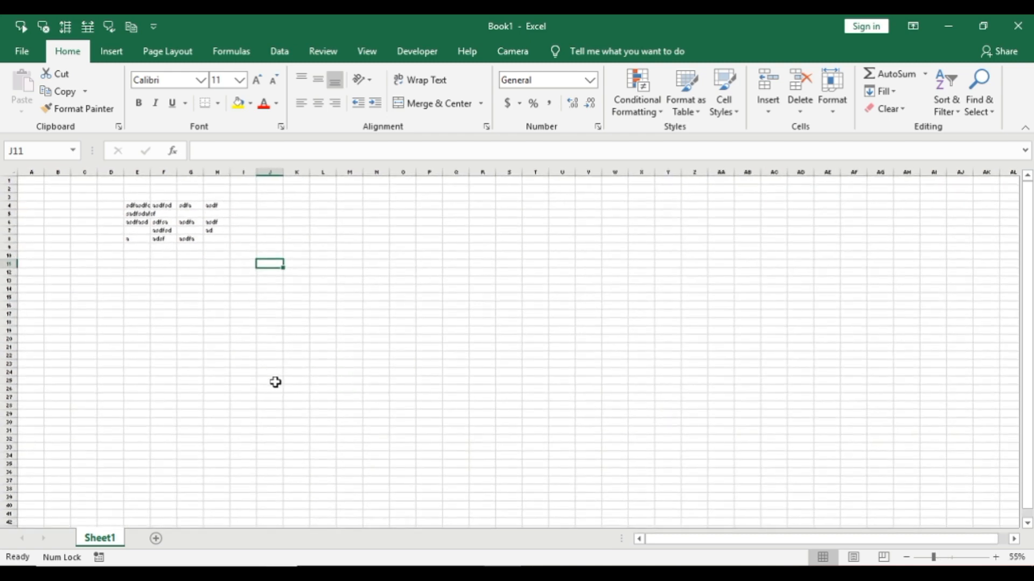
{"action": "scroll", "coordinate": [275, 383], "scroll_direction": "up", "scroll_amount": 12}
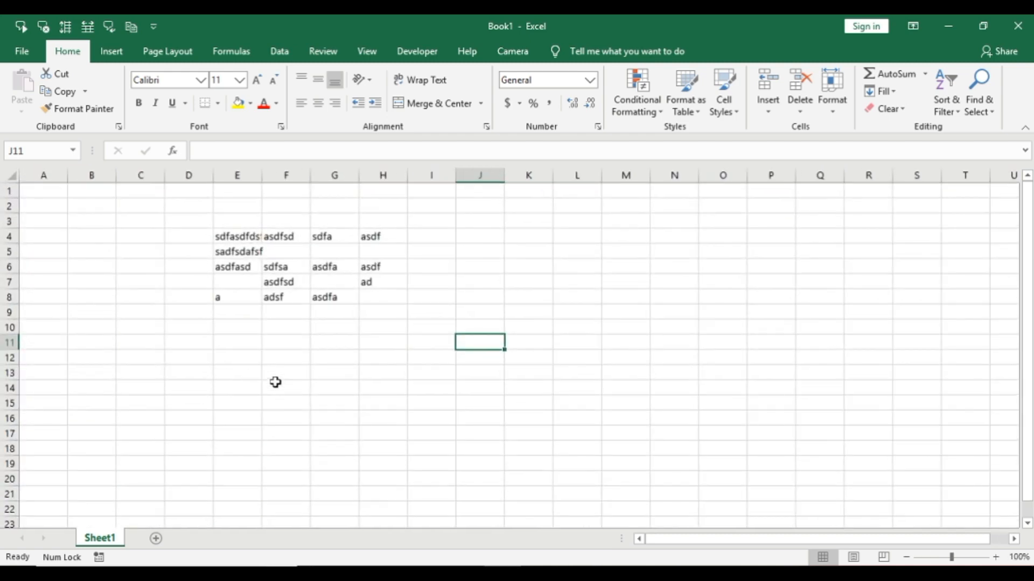
{"action": "scroll", "coordinate": [276, 382], "scroll_direction": "down", "scroll_amount": 11}
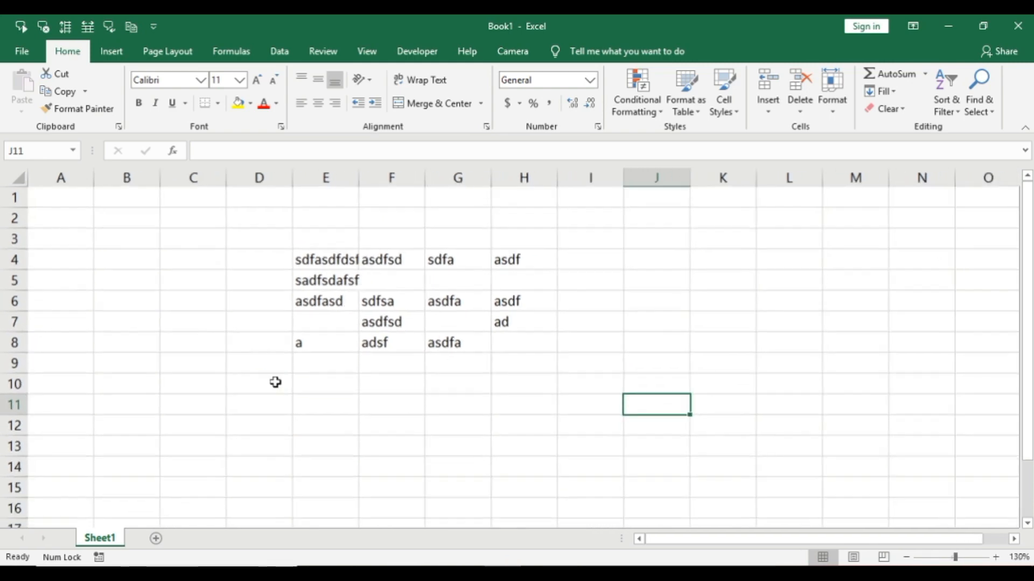
{"action": "scroll", "coordinate": [275, 382], "scroll_direction": "up", "scroll_amount": 1}
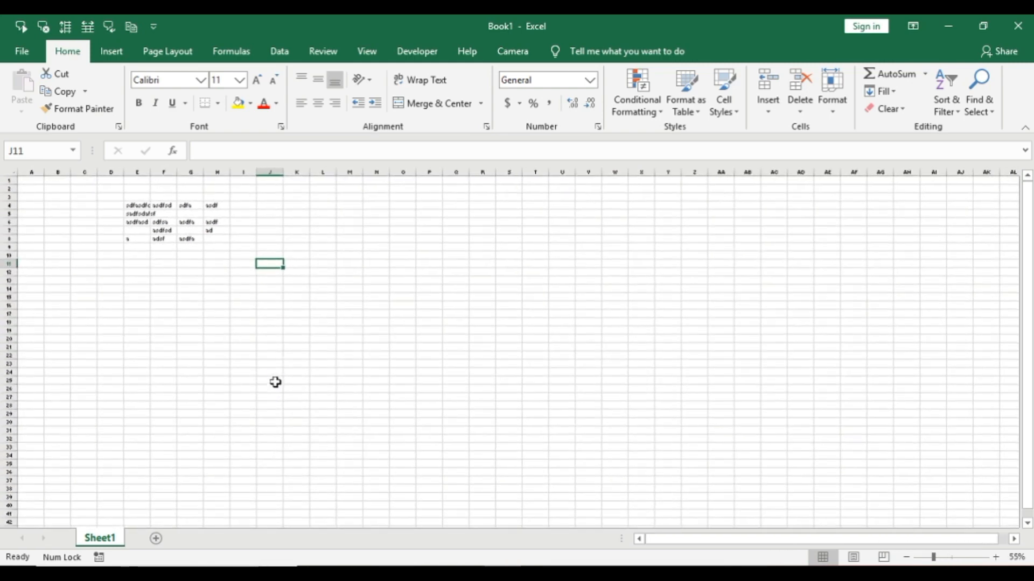
{"action": "scroll", "coordinate": [276, 382], "scroll_direction": "up", "scroll_amount": 1}
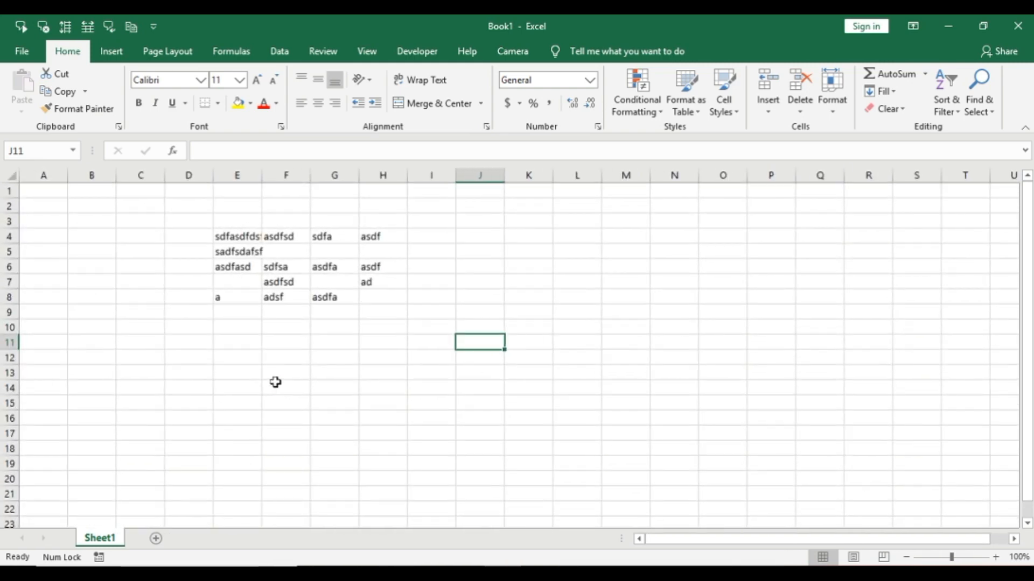
Scroll the worksheet down past the sample data and back up at 100% zoom
{"action": "scroll", "coordinate": [275, 382], "scroll_direction": "down", "scroll_amount": 5}
{"action": "scroll", "coordinate": [275, 382], "scroll_direction": "up", "scroll_amount": 5}
{"action": "scroll", "coordinate": [275, 377], "scroll_direction": "down", "scroll_amount": 11}
{"action": "scroll", "coordinate": [275, 378], "scroll_direction": "up", "scroll_amount": 11}
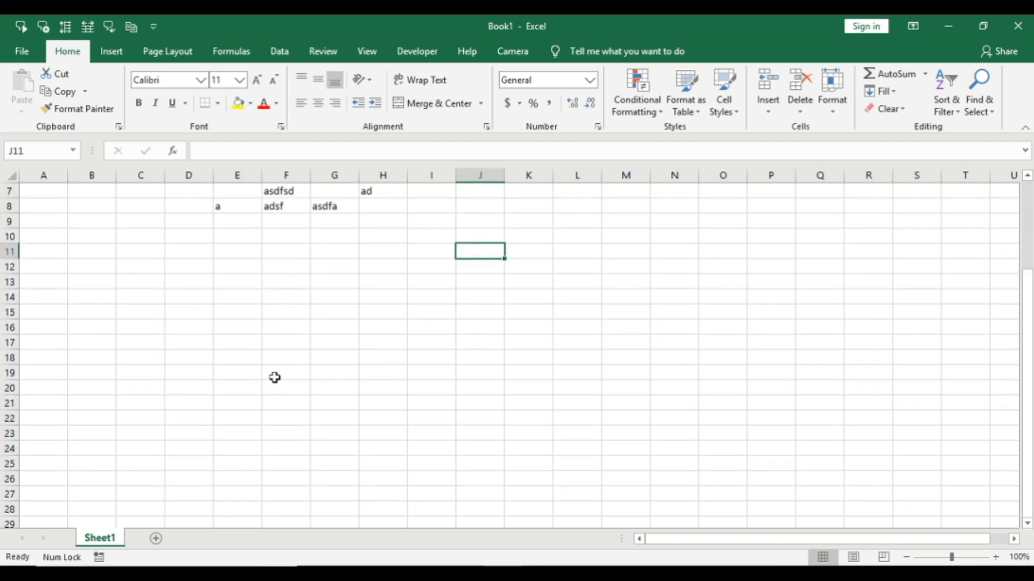
Vary the worksheet zoom between 55% and 130%, restore 100%, and select cell F13
{"action": "scroll", "coordinate": [275, 377], "scroll_direction": "down", "scroll_amount": 3}
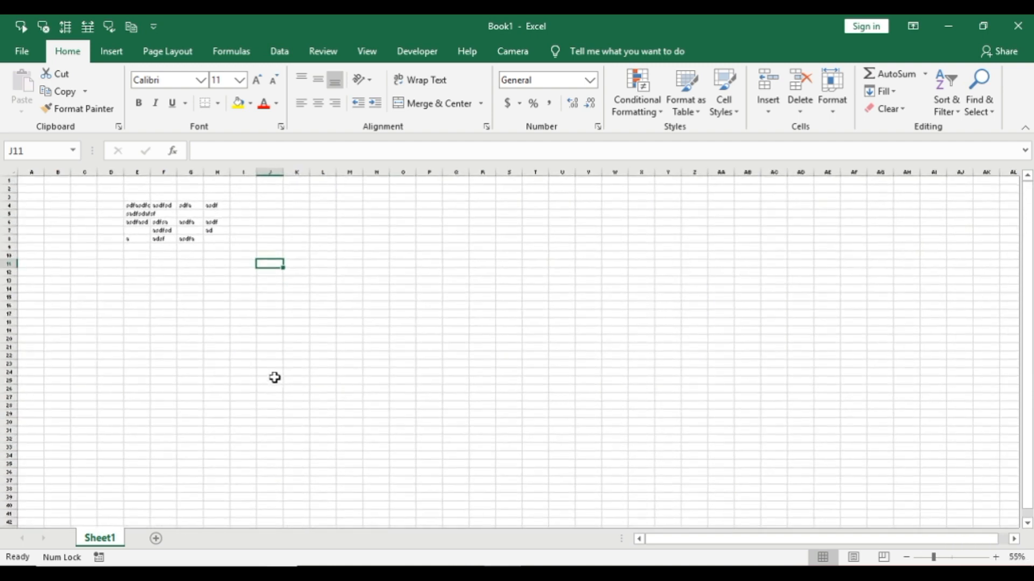
{"action": "scroll", "coordinate": [275, 378], "scroll_direction": "up", "scroll_amount": 6}
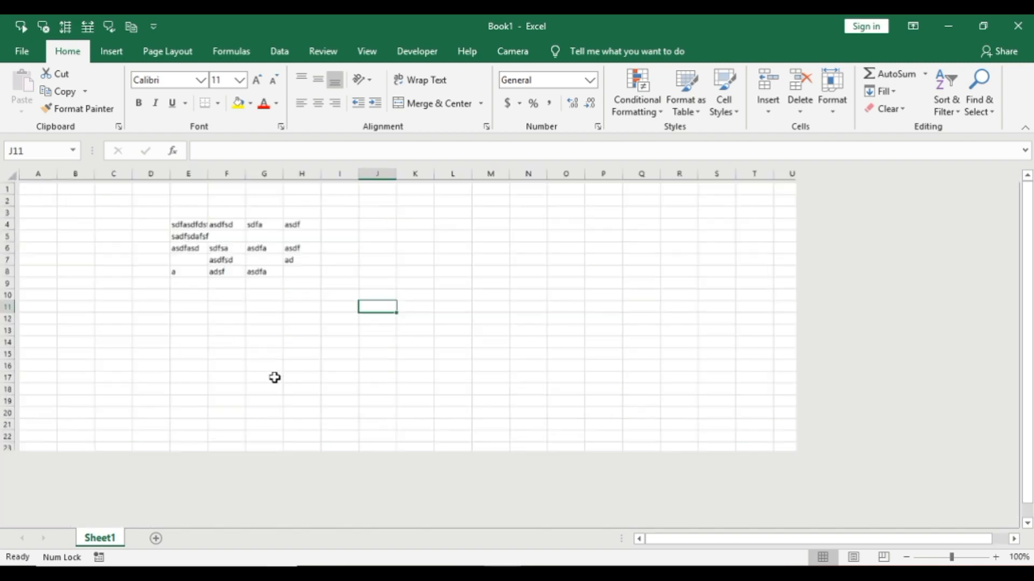
{"action": "scroll", "coordinate": [275, 378], "scroll_direction": "down", "scroll_amount": 3}
{"action": "scroll", "coordinate": [274, 377], "scroll_direction": "up", "scroll_amount": 1}
{"action": "scroll", "coordinate": [274, 378], "scroll_direction": "up", "scroll_amount": 1}
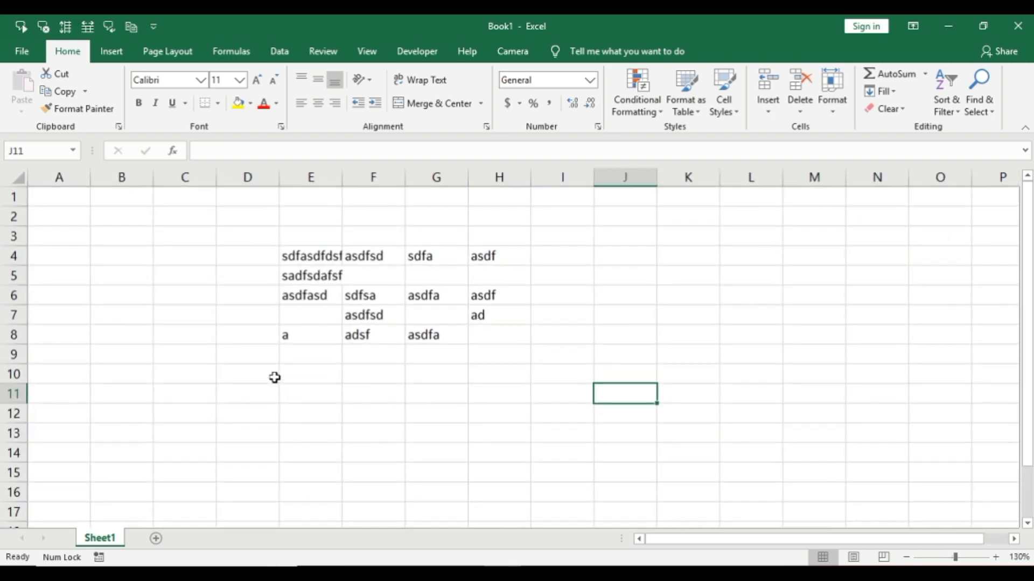
{"action": "scroll", "coordinate": [275, 377], "scroll_direction": "down", "scroll_amount": 2}
{"action": "left_click", "coordinate": [275, 377]}
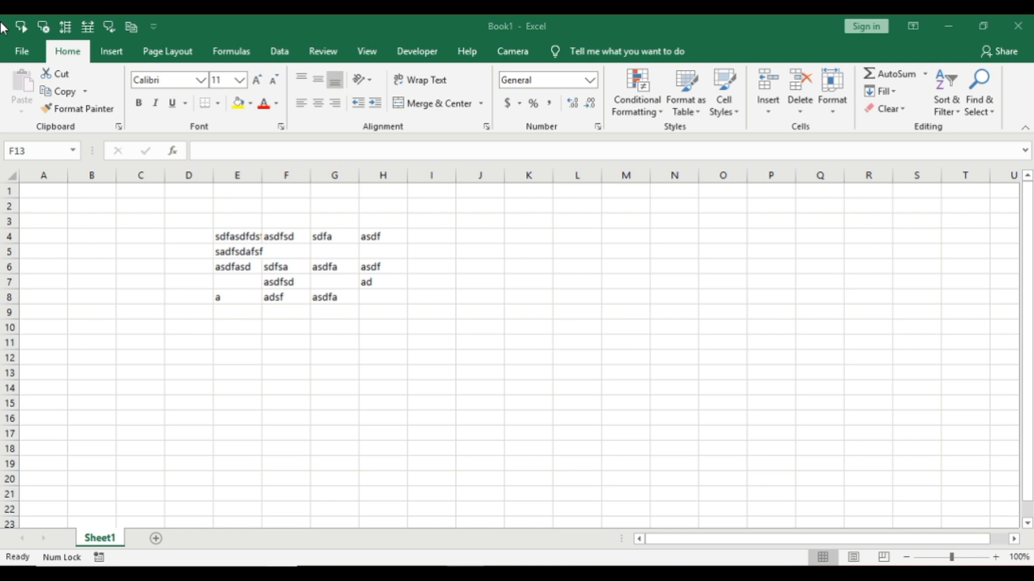
Enable Zoom on roll with IntelliMouse in the Advanced editing options and apply the change
{"action": "left_click", "coordinate": [23, 54]}
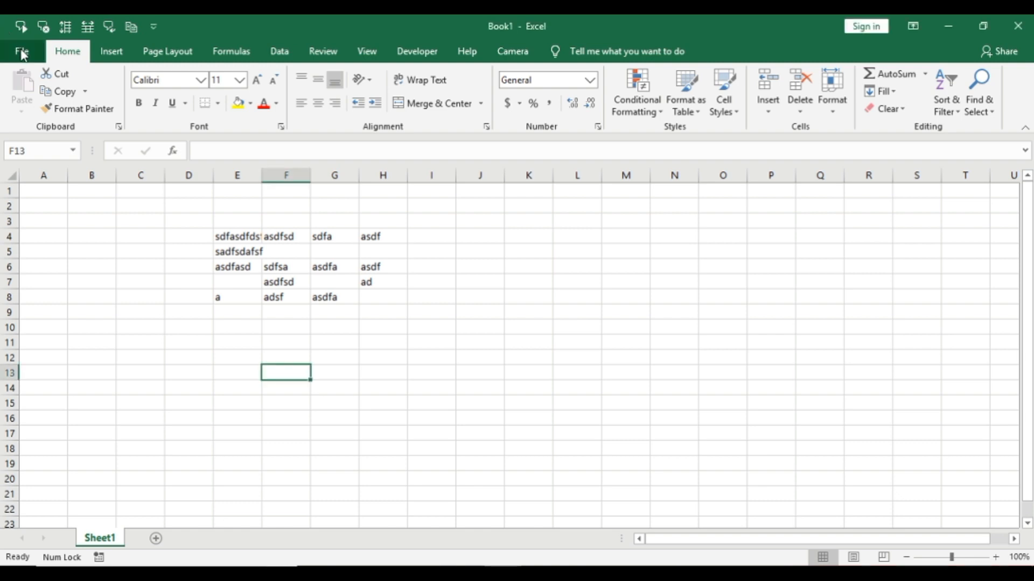
{"action": "left_click", "coordinate": [23, 54]}
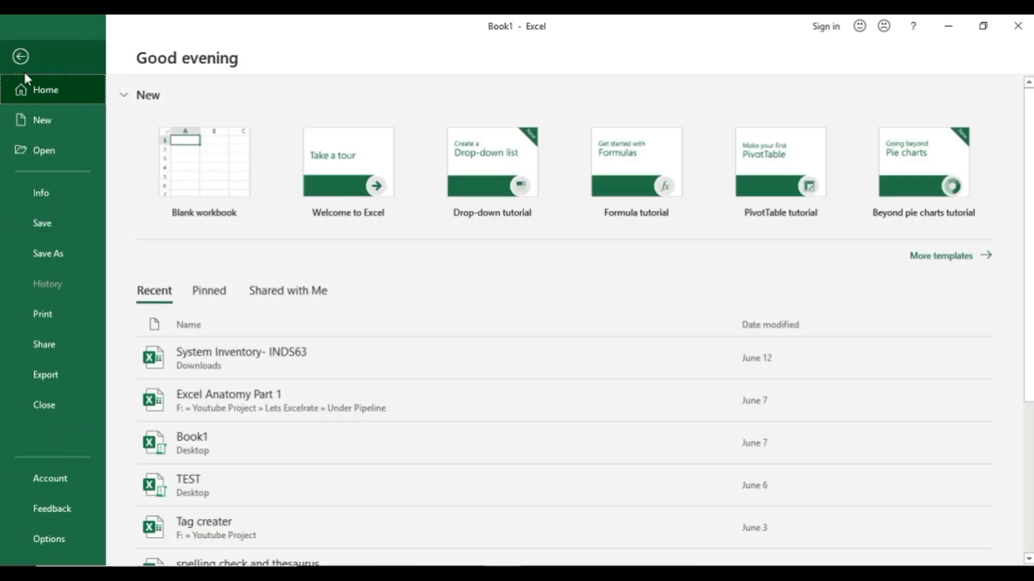
{"action": "left_click", "coordinate": [51, 538]}
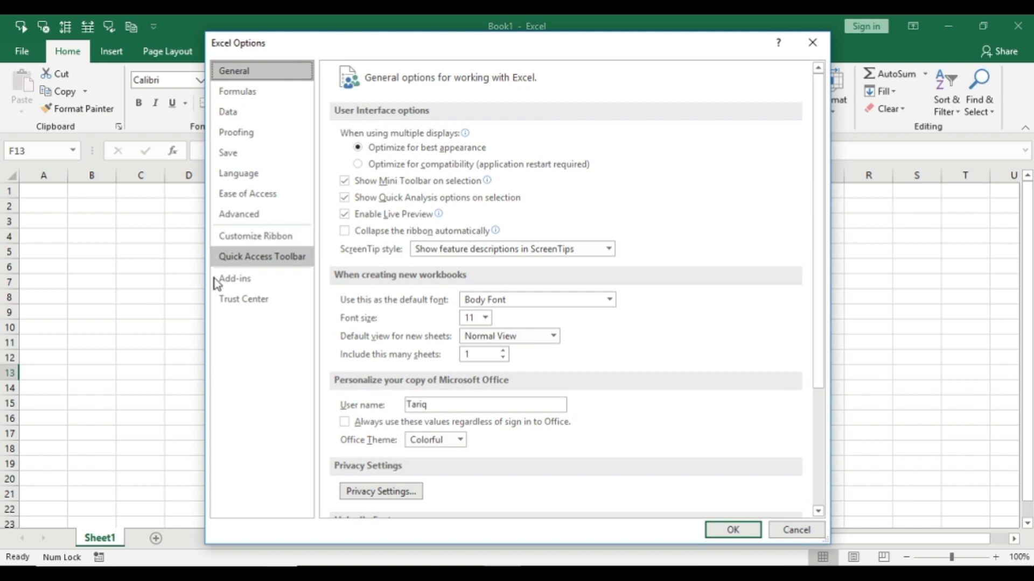
{"action": "left_click", "coordinate": [263, 218]}
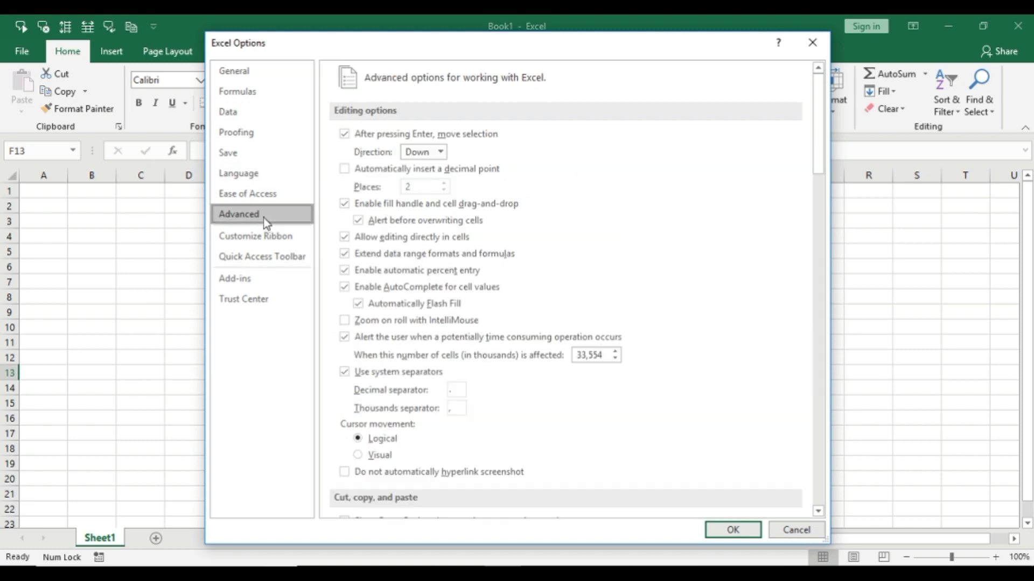
{"action": "left_click", "coordinate": [345, 321]}
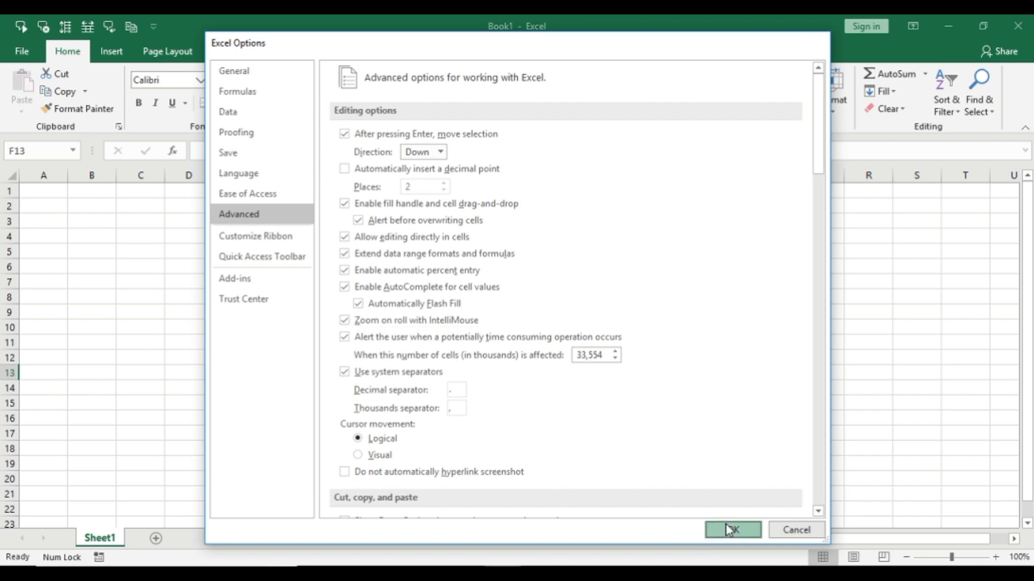
{"action": "left_click", "coordinate": [730, 529]}
Test wheel zooming on the worksheet by going in to 160%, out to 40%, and in to 175%
{"action": "scroll", "coordinate": [600, 389], "scroll_direction": "up", "scroll_amount": 2}
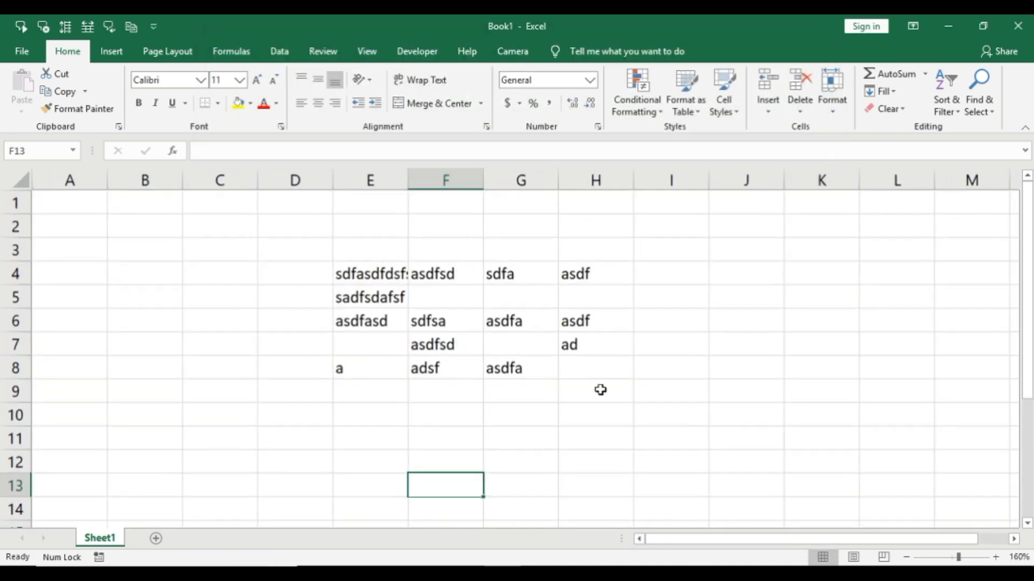
{"action": "scroll", "coordinate": [600, 389], "scroll_direction": "down", "scroll_amount": 4}
{"action": "scroll", "coordinate": [601, 389], "scroll_direction": "down", "scroll_amount": 1}
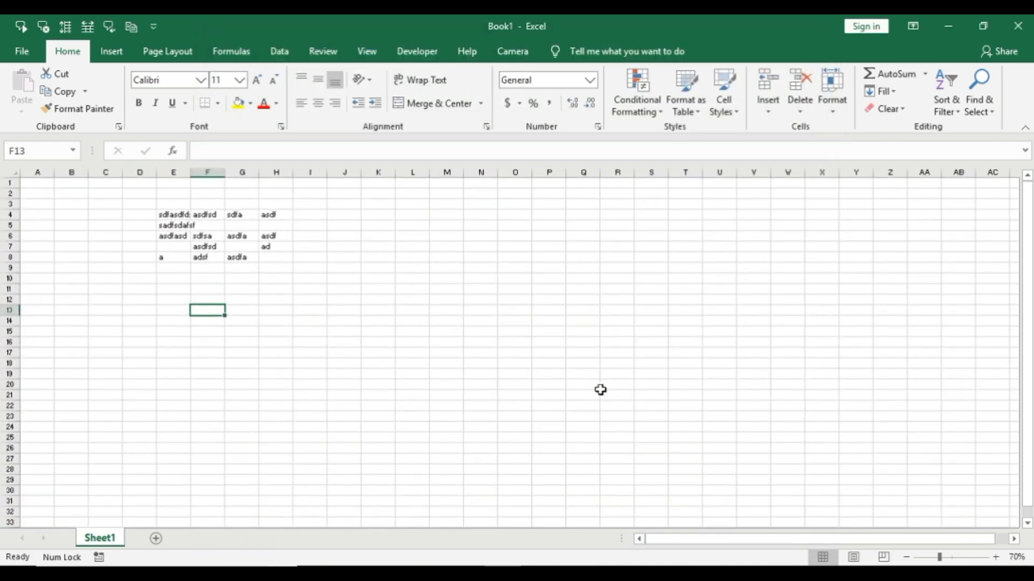
{"action": "scroll", "coordinate": [600, 390], "scroll_direction": "up", "scroll_amount": 2}
{"action": "scroll", "coordinate": [600, 389], "scroll_direction": "down", "scroll_amount": 5}
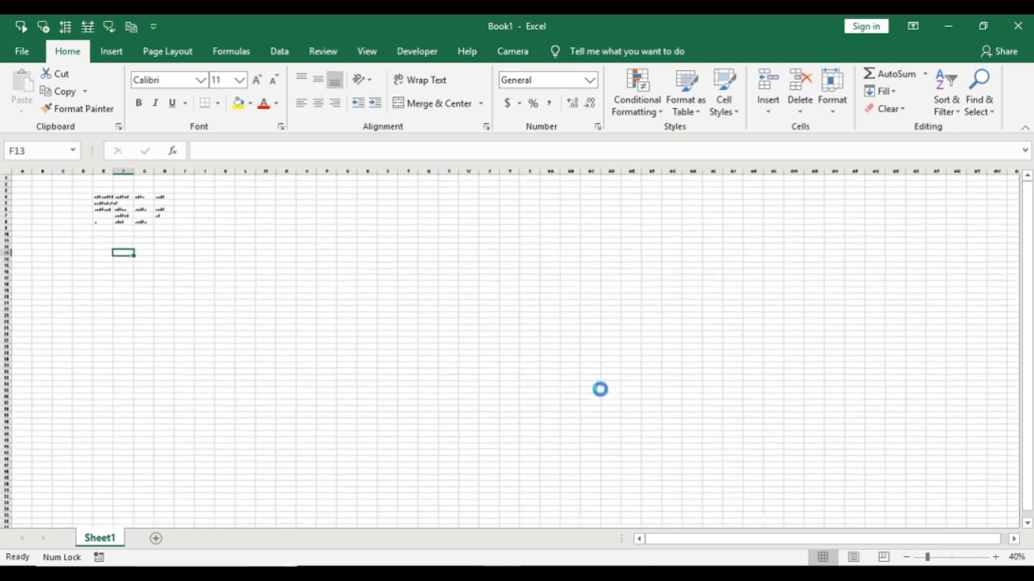
{"action": "scroll", "coordinate": [601, 389], "scroll_direction": "up", "scroll_amount": 7}
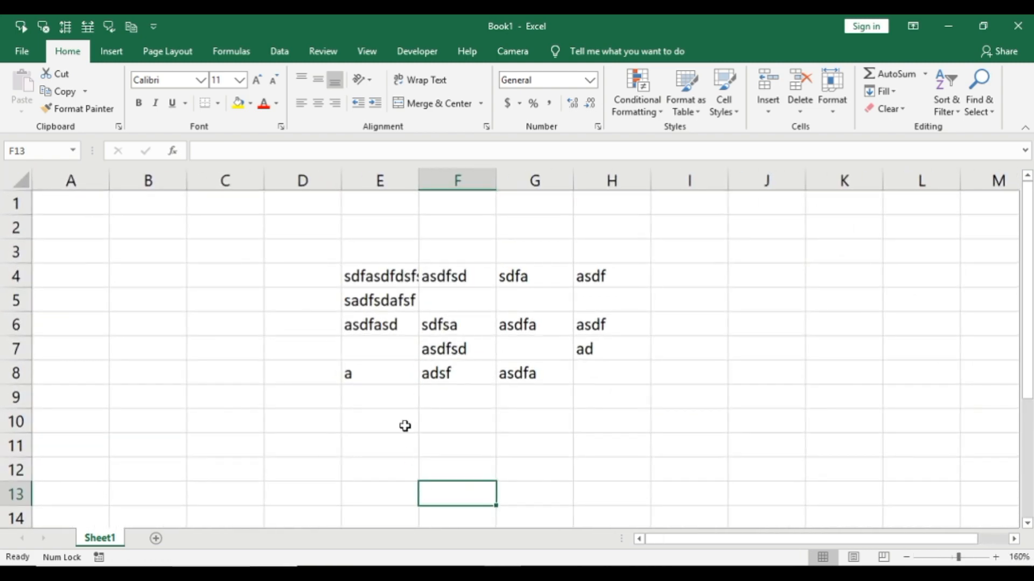
{"action": "scroll", "coordinate": [405, 431], "scroll_direction": "up", "scroll_amount": 2}
Disable Zoom on roll with IntelliMouse in the Advanced editing options and apply the change
{"action": "left_click", "coordinate": [20, 51]}
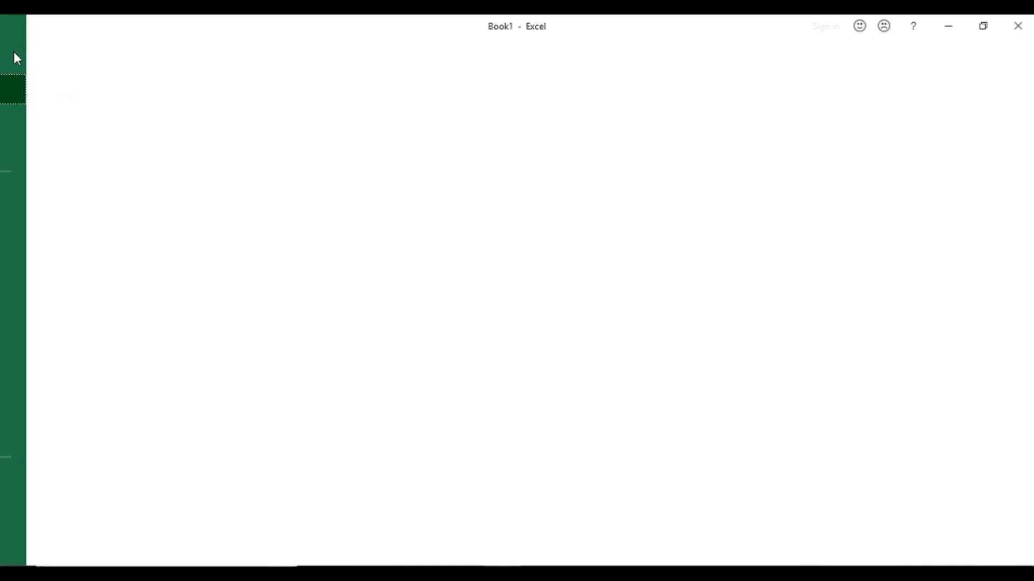
{"action": "left_click", "coordinate": [62, 543]}
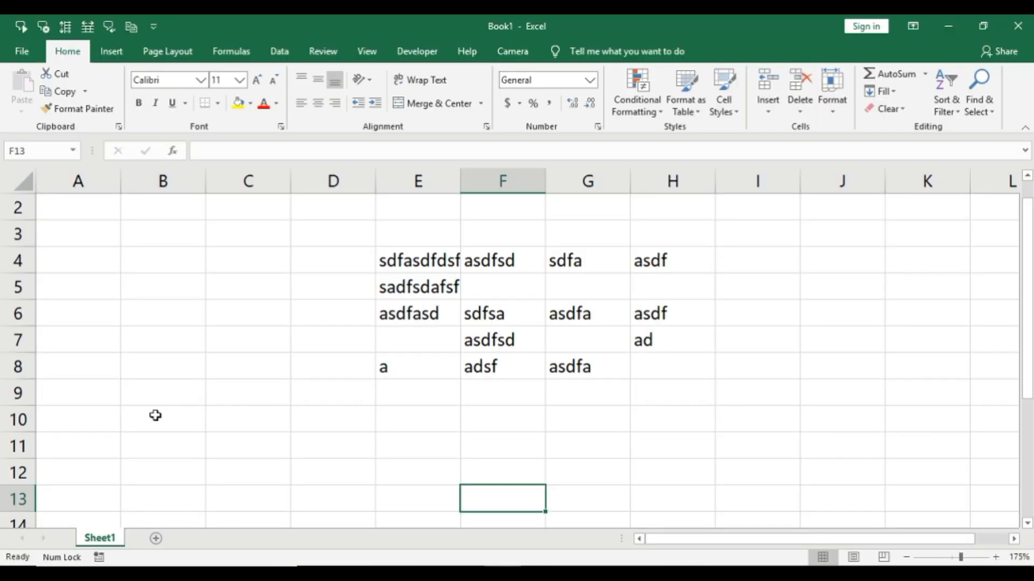
{"action": "left_click", "coordinate": [257, 215]}
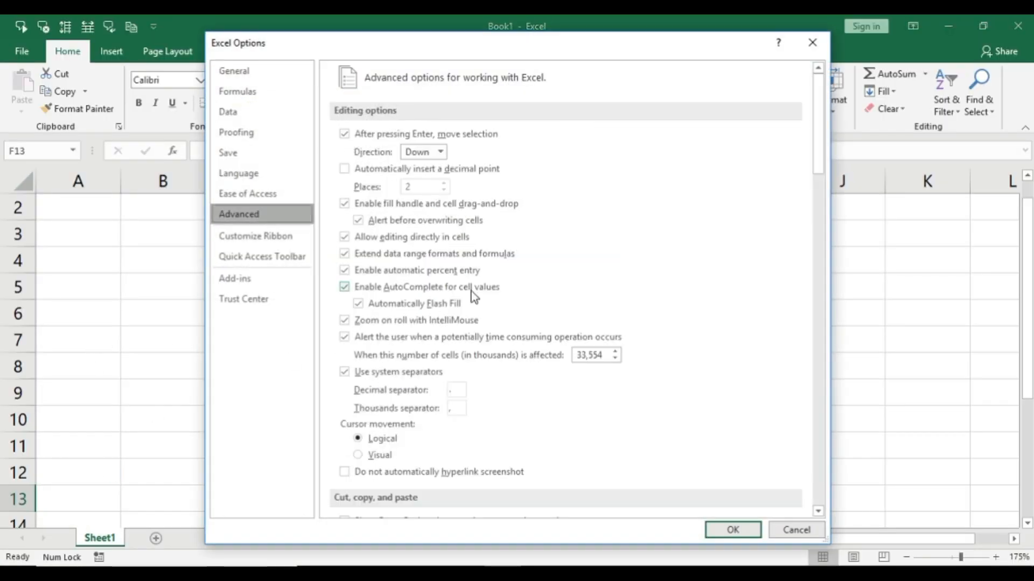
{"action": "left_click", "coordinate": [344, 320]}
{"action": "left_click", "coordinate": [730, 530]}
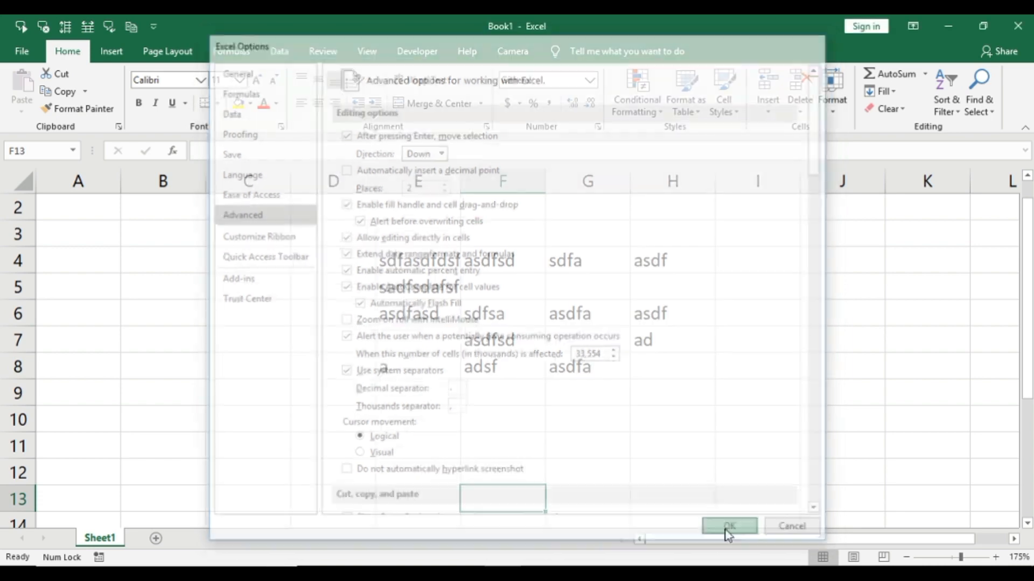
Select cell G6 and scroll the worksheet down and back up to row 1
{"action": "left_click", "coordinate": [624, 323]}
{"action": "scroll", "coordinate": [620, 366], "scroll_direction": "down", "scroll_amount": 5}
{"action": "scroll", "coordinate": [612, 406], "scroll_direction": "up", "scroll_amount": 5}
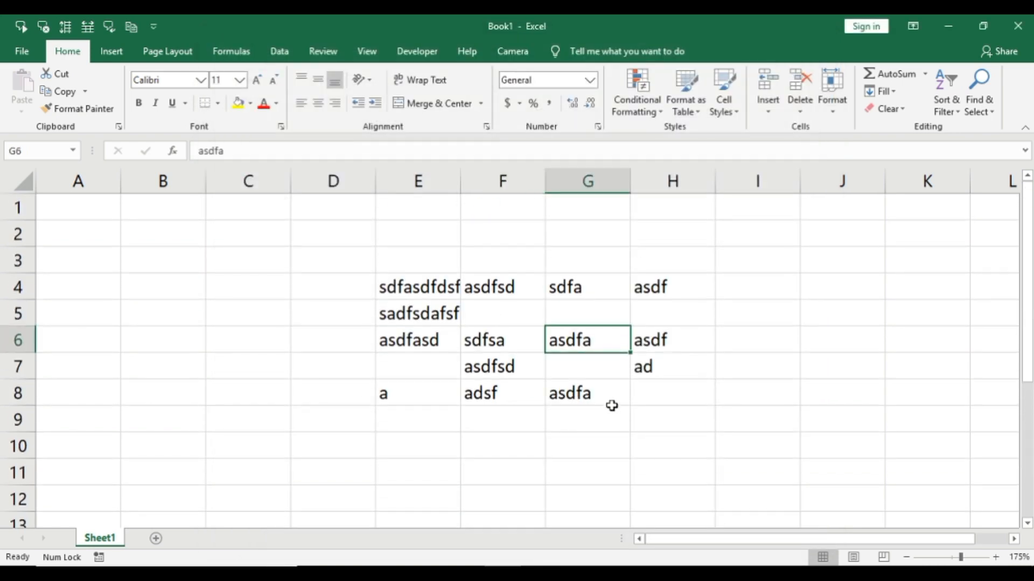
Zoom the worksheet out to 115% and select cell K11
{"action": "scroll", "coordinate": [589, 409], "scroll_direction": "down", "scroll_amount": 3}
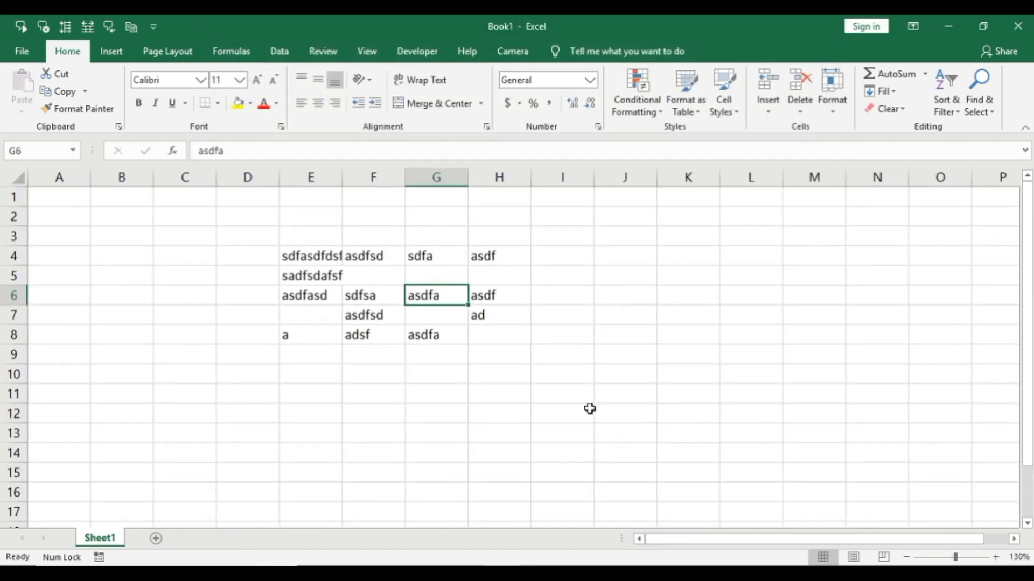
{"action": "scroll", "coordinate": [589, 408], "scroll_direction": "down", "scroll_amount": 1}
{"action": "left_click", "coordinate": [609, 365]}
{"action": "scroll", "coordinate": [609, 364], "scroll_direction": "down", "scroll_amount": 1}
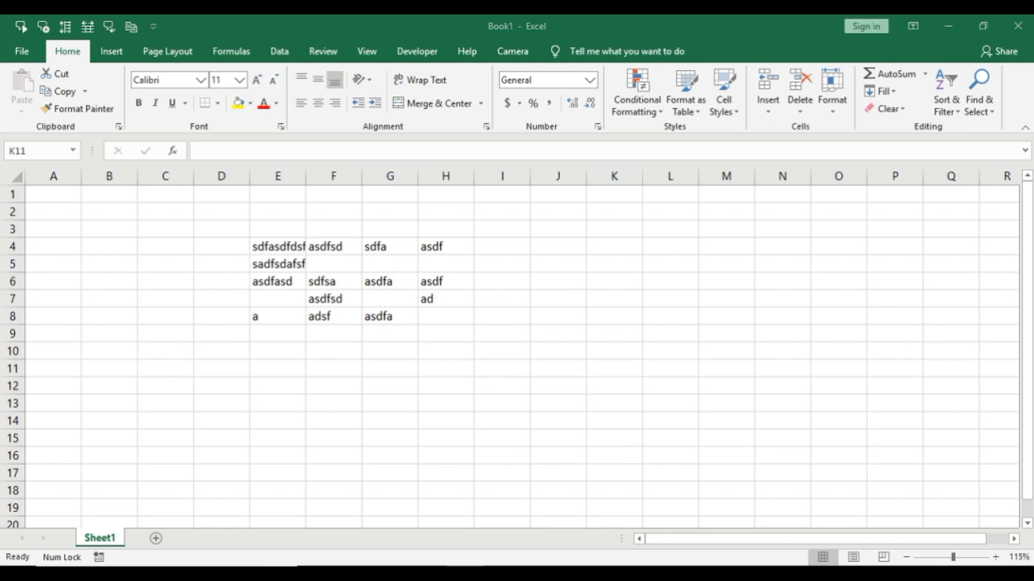